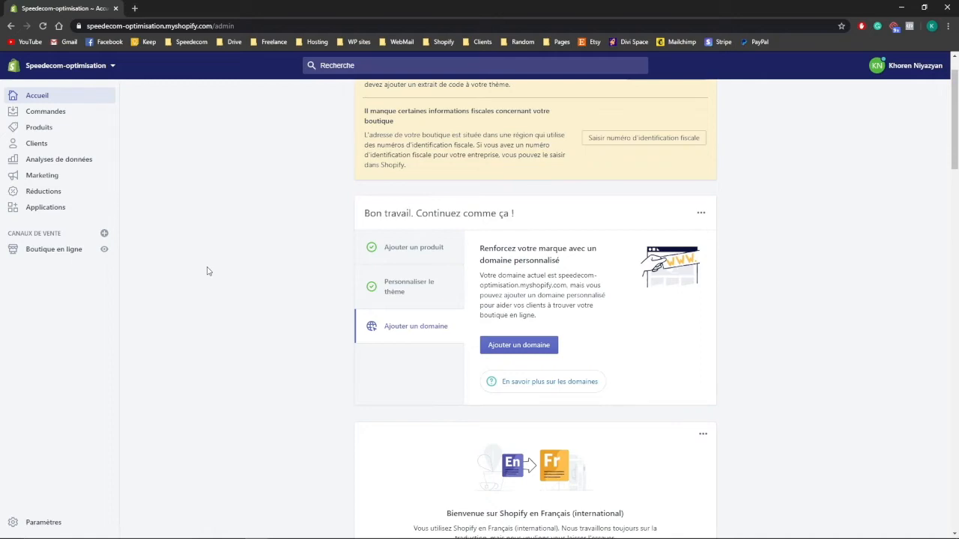
# Open the live storefront, examine the home page from banner to footer, and open the Nos Produits collection.
pyautogui.click(104, 249)
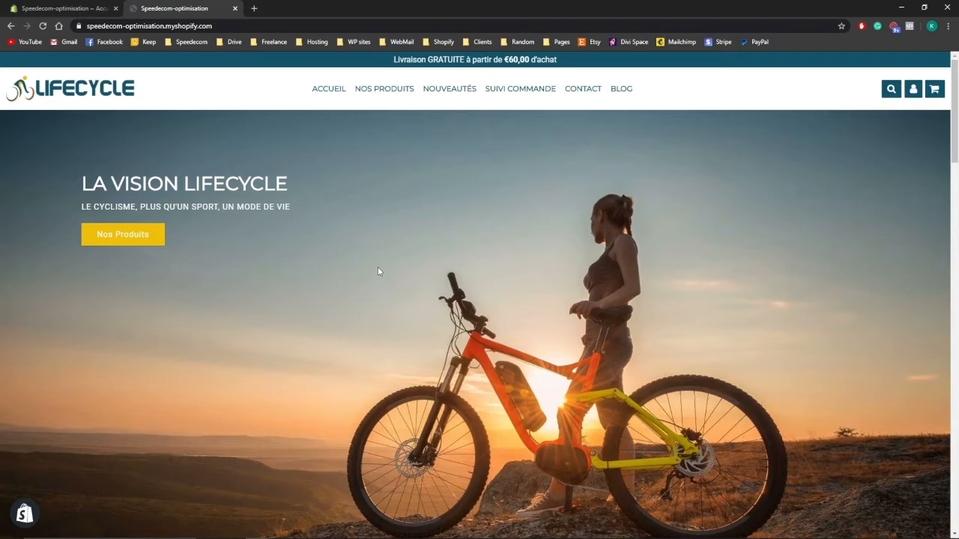
pyautogui.scroll(-4, 333, 321)
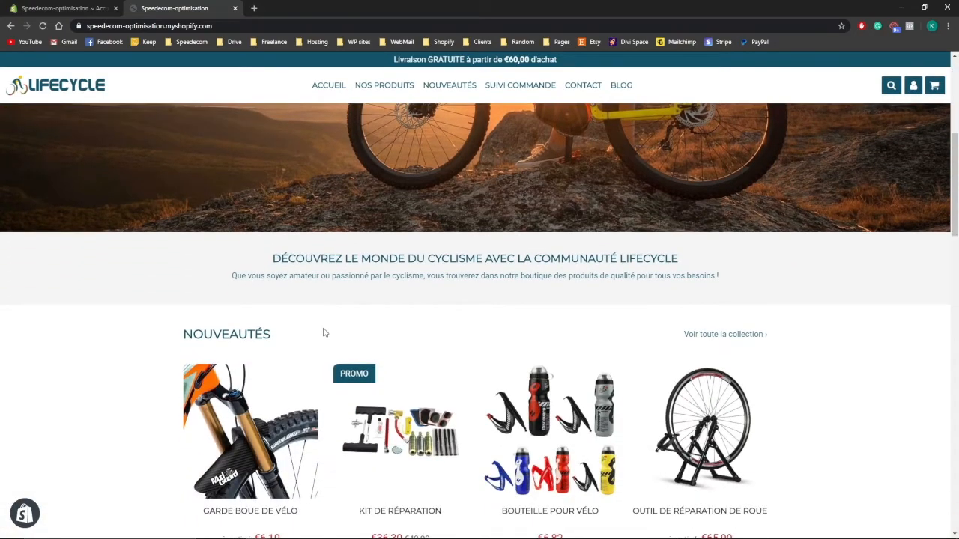
pyautogui.scroll(-1, 325, 333)
pyautogui.scroll(-5, 325, 333)
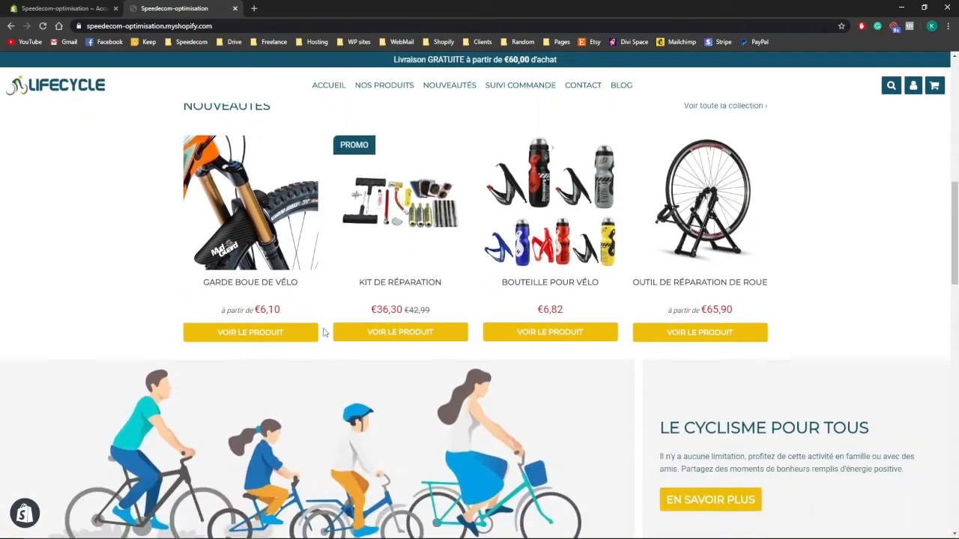
pyautogui.scroll(-4, 324, 332)
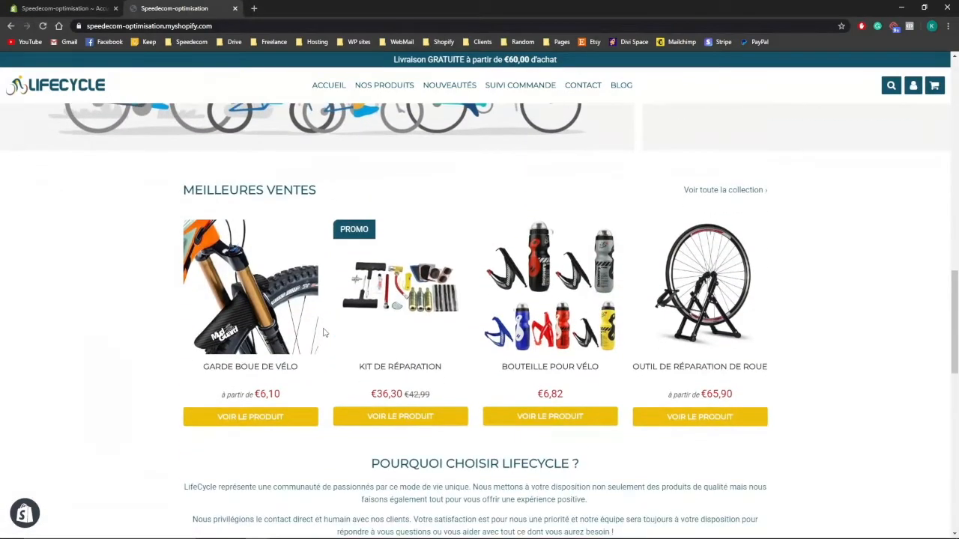
pyautogui.scroll(-1, 324, 332)
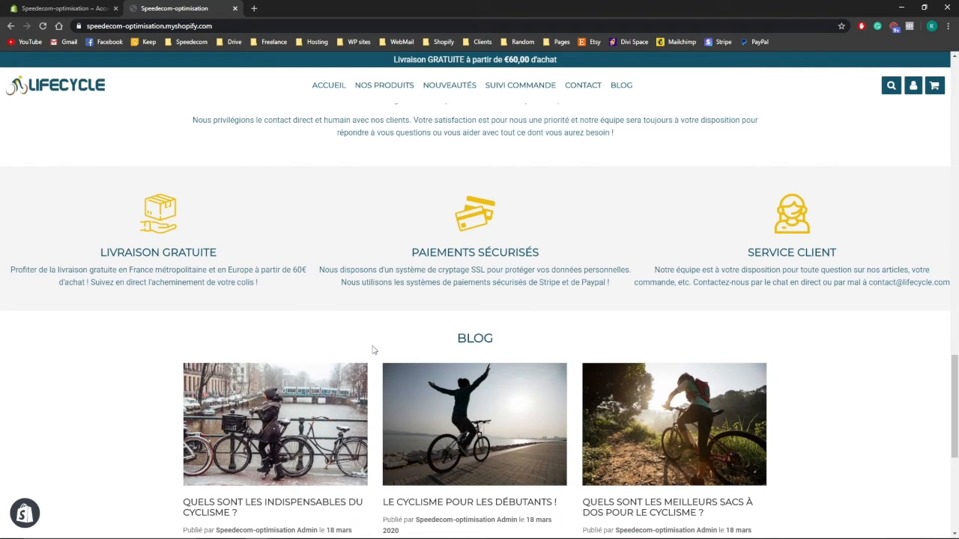
pyautogui.scroll(-1, 373, 349)
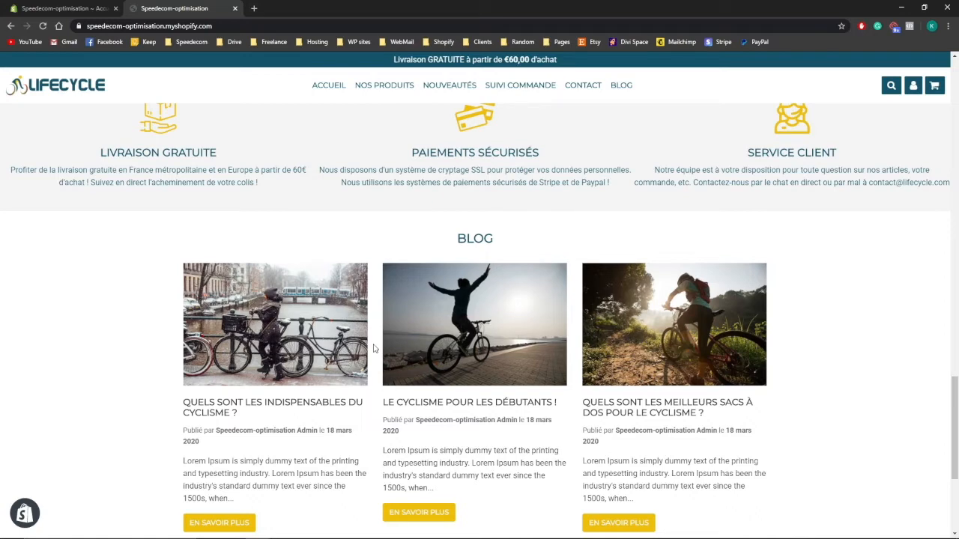
pyautogui.scroll(-3, 374, 348)
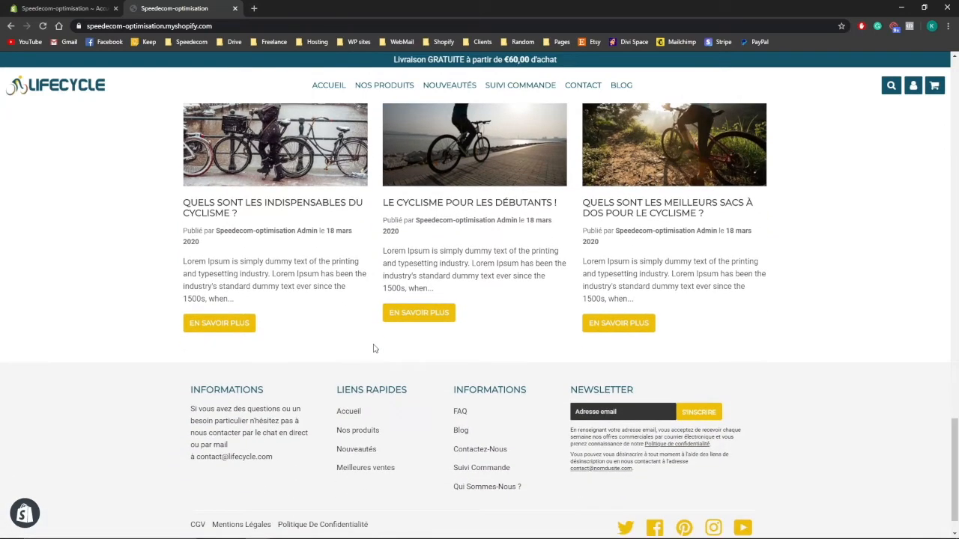
pyautogui.scroll(15, 375, 348)
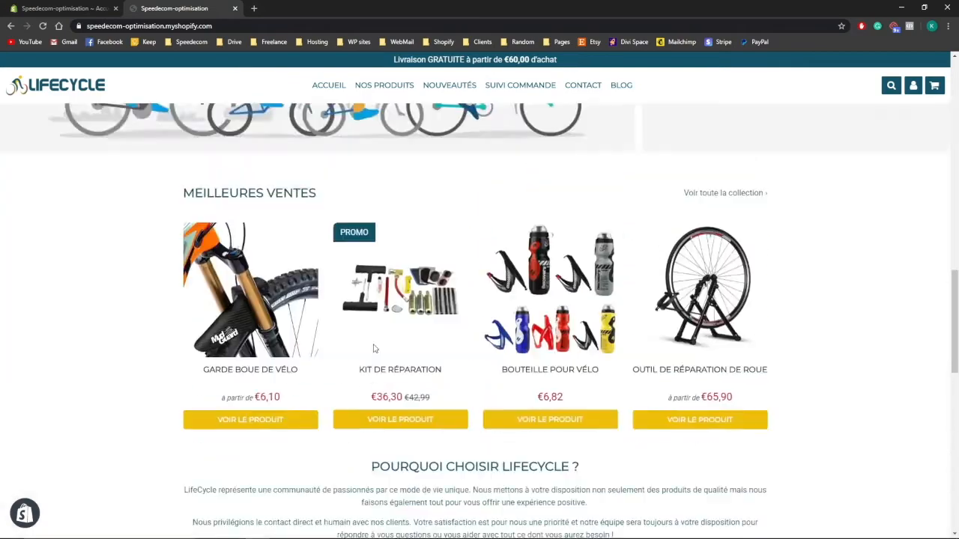
pyautogui.scroll(2, 375, 349)
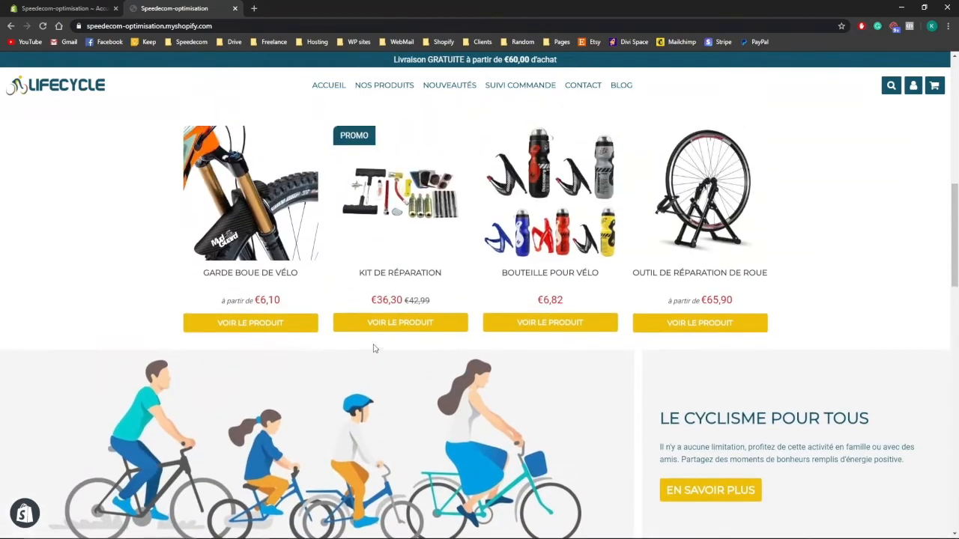
pyautogui.click(383, 84)
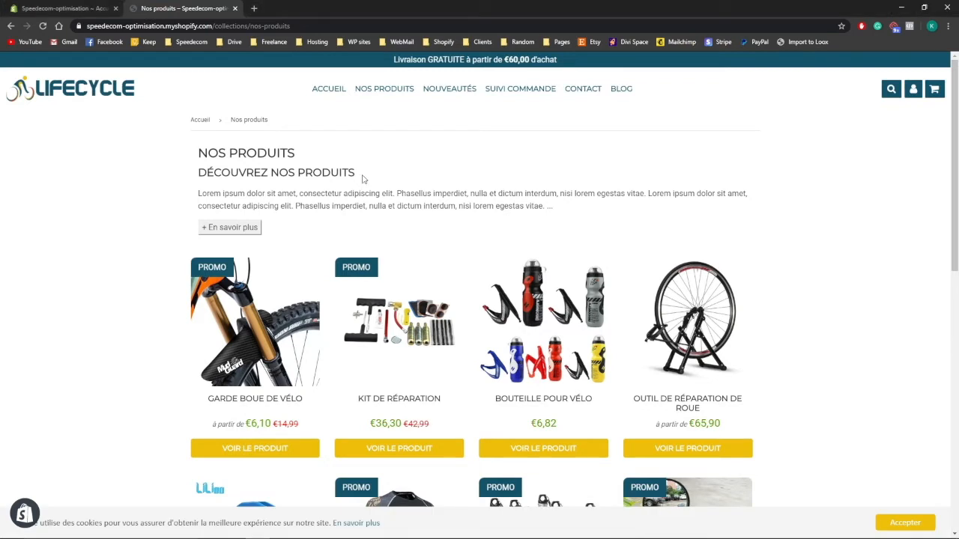
# Return to the Shopify admin and open the Speedfly area of the installed Speed Ecom App - V2.
pyautogui.click(68, 9)
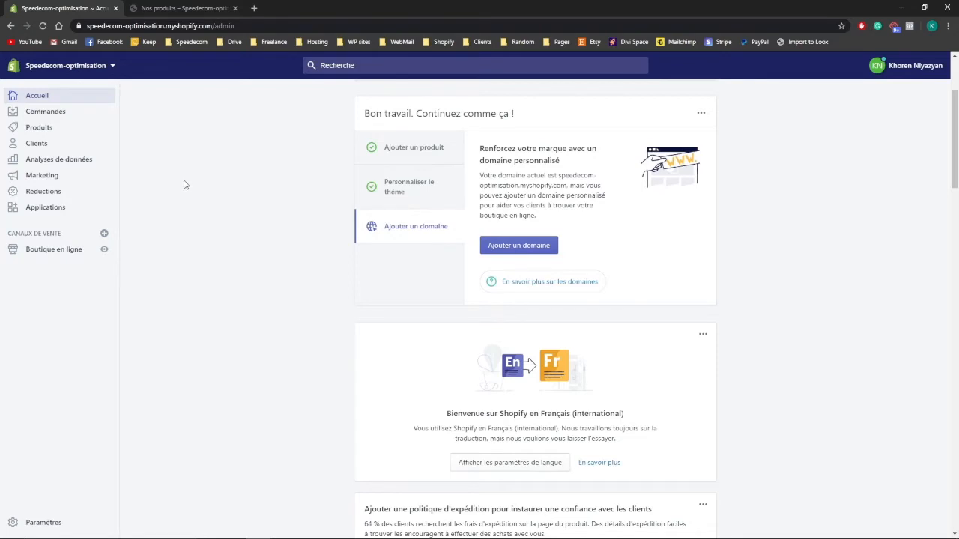
pyautogui.click(75, 209)
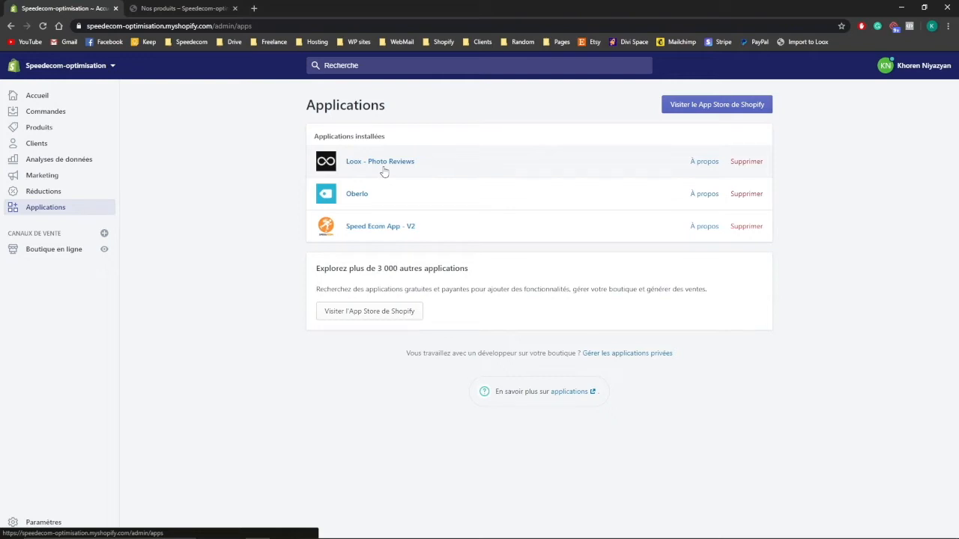
pyautogui.click(372, 227)
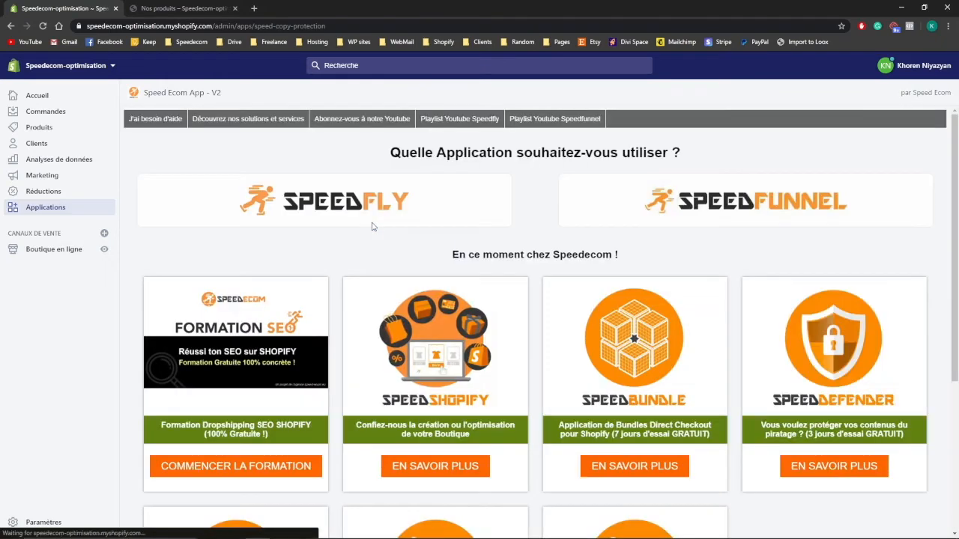
pyautogui.click(321, 215)
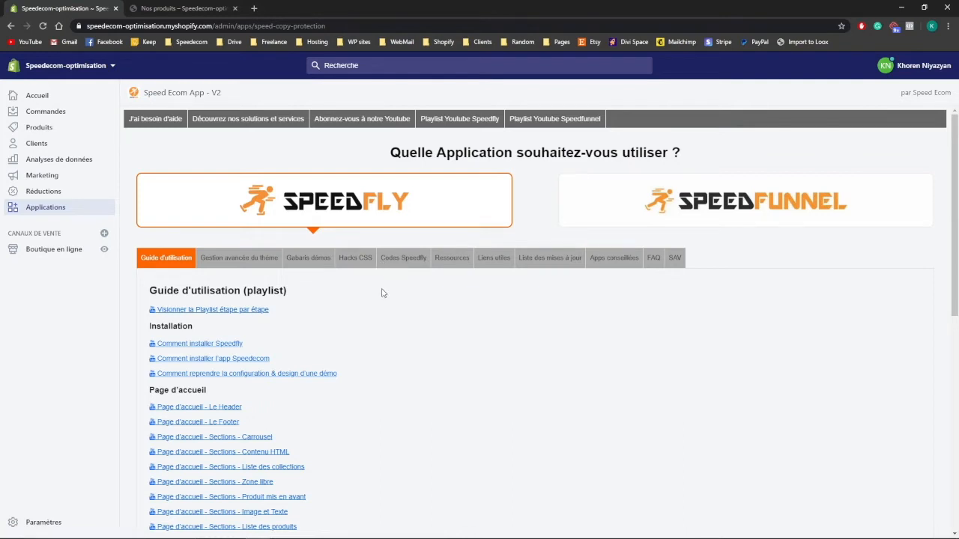
# Examine the Ressources section of Speedfly, including its security and trust images.
pyautogui.click(448, 261)
pyautogui.scroll(-1, 304, 374)
pyautogui.scroll(-12, 304, 385)
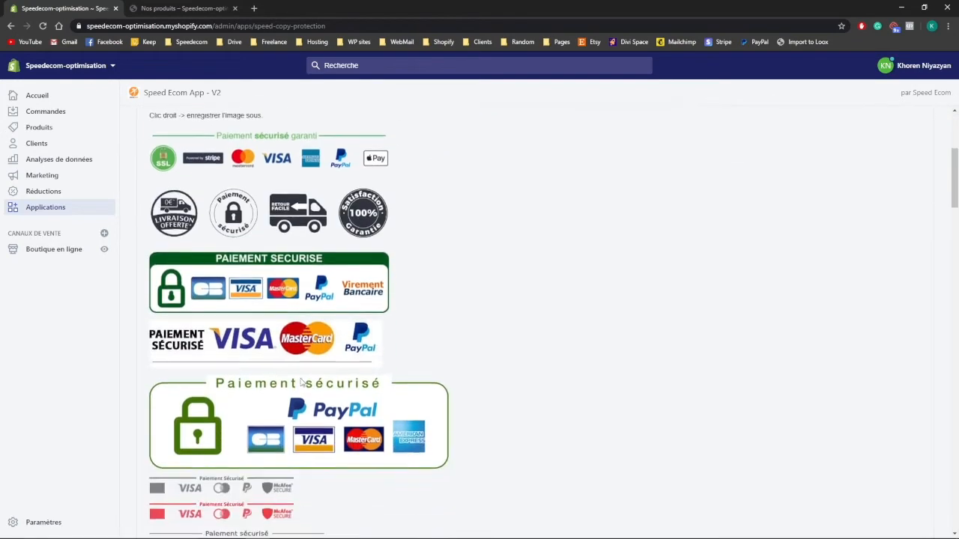
pyautogui.scroll(13, 250, 385)
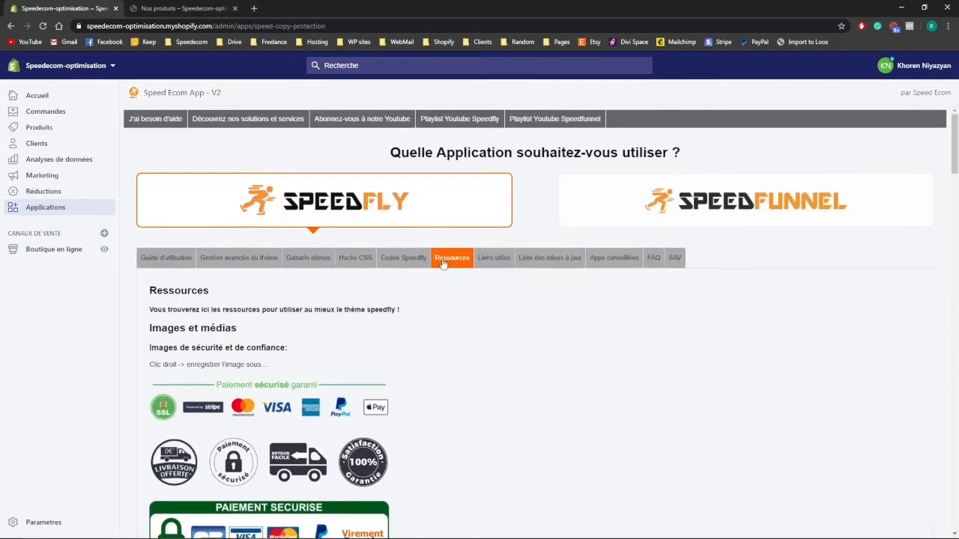
# Examine the Codes Speedfly section, including the promotion timer, promo code table and colour system snippets.
pyautogui.click(397, 263)
pyautogui.scroll(-1, 330, 357)
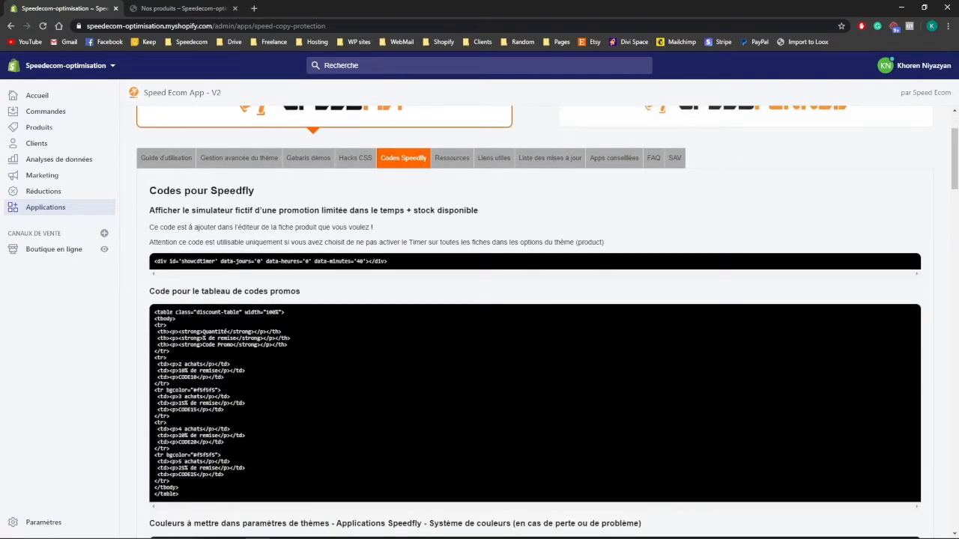
pyautogui.scroll(-2, 207, 324)
pyautogui.scroll(-1, 236, 325)
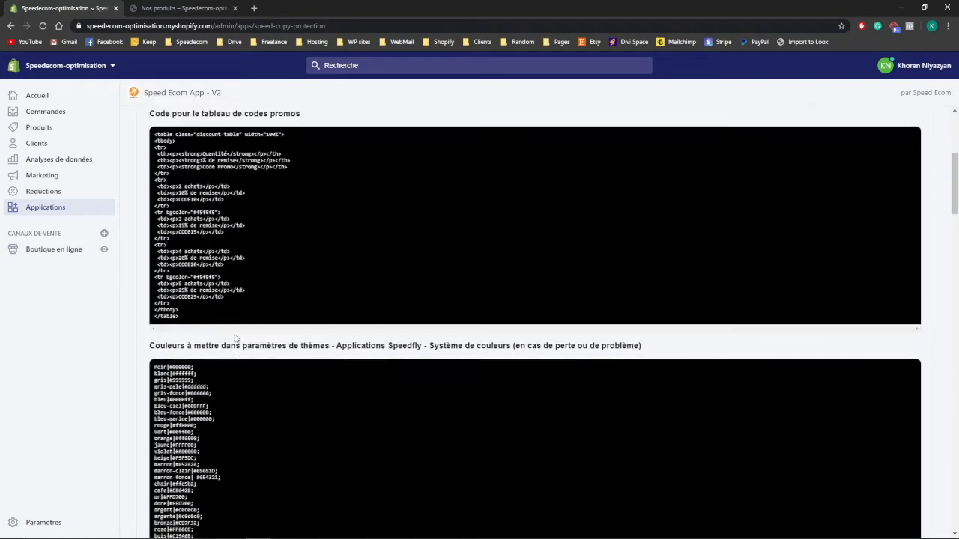
pyautogui.scroll(4, 237, 337)
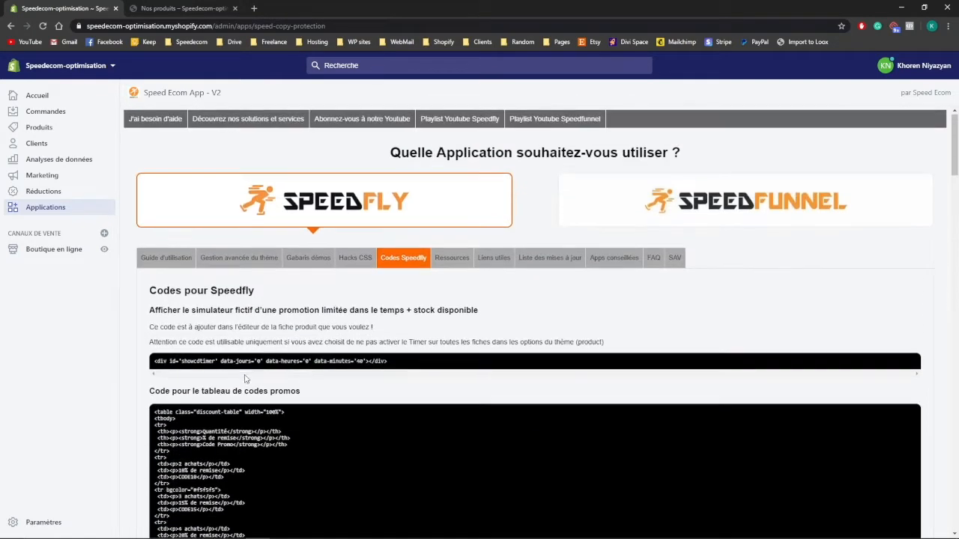
# Review the Hacks CSS categories and the Gestion avancée du thème options of Speedfly.
pyautogui.click(352, 259)
pyautogui.scroll(-2, 253, 408)
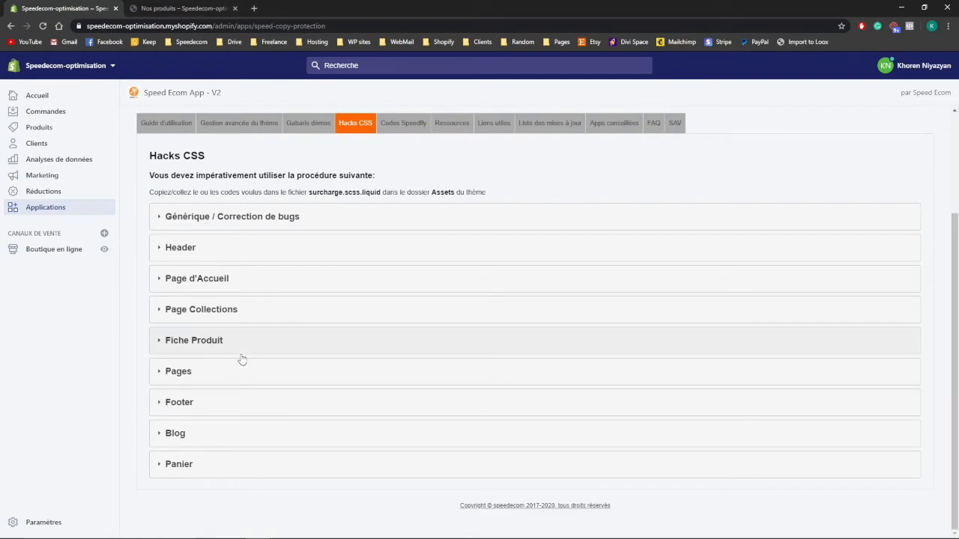
pyautogui.scroll(2, 242, 360)
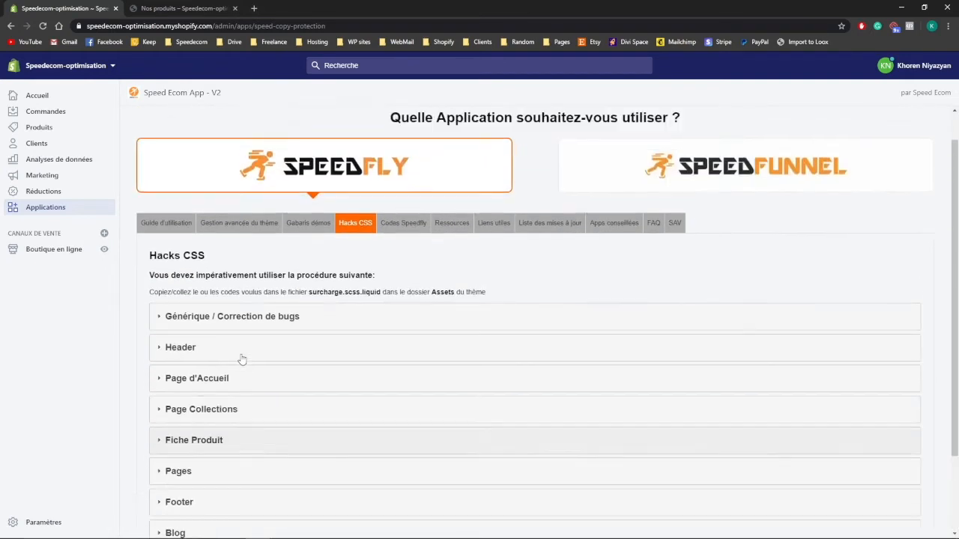
pyautogui.click(239, 235)
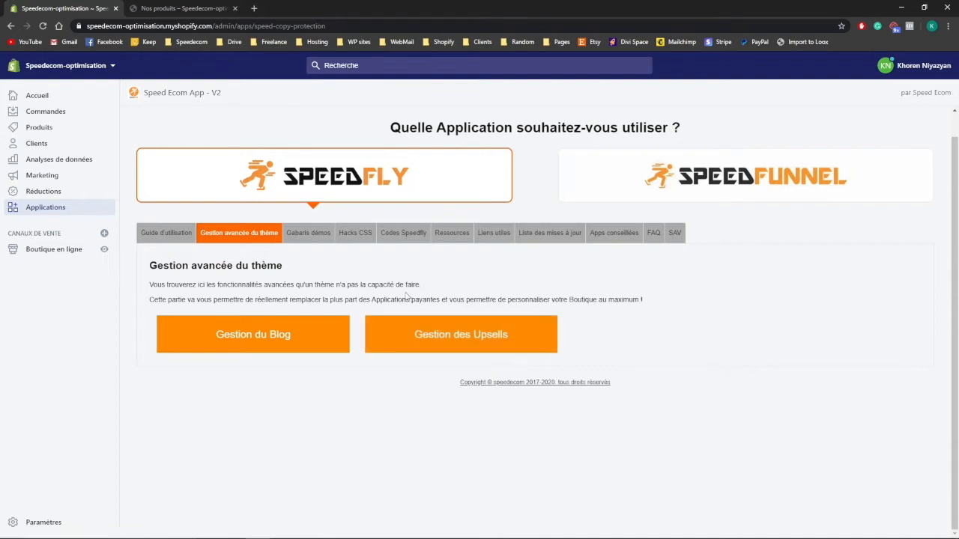
pyautogui.scroll(1, 407, 297)
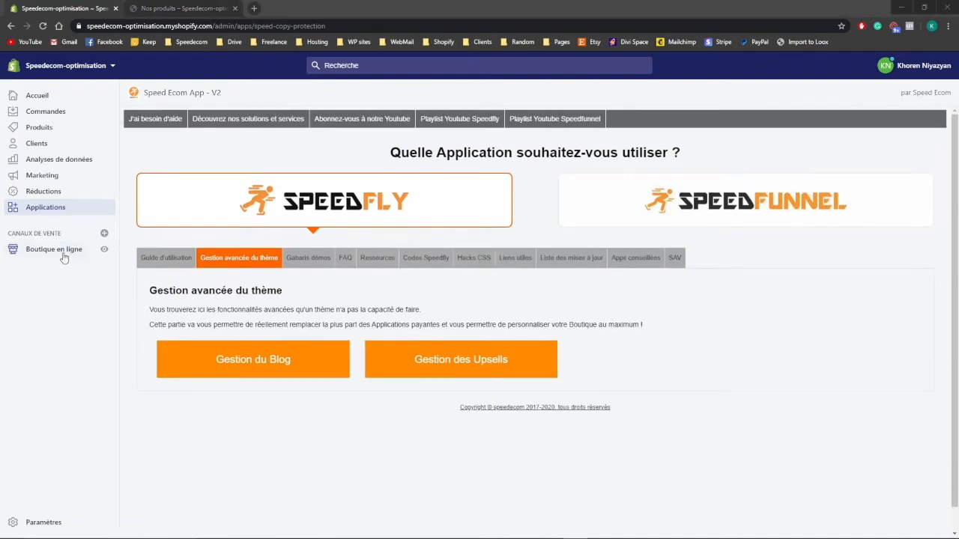
# Open the current Speedfly-2-07-1 theme for customization and display the Garde boue de vélo product page in the preview.
pyautogui.click(13, 249)
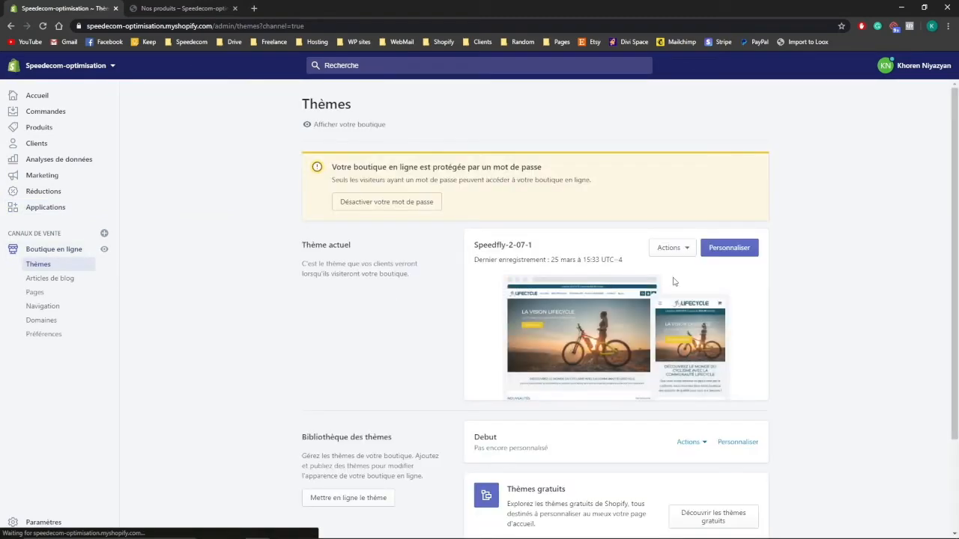
pyautogui.click(737, 252)
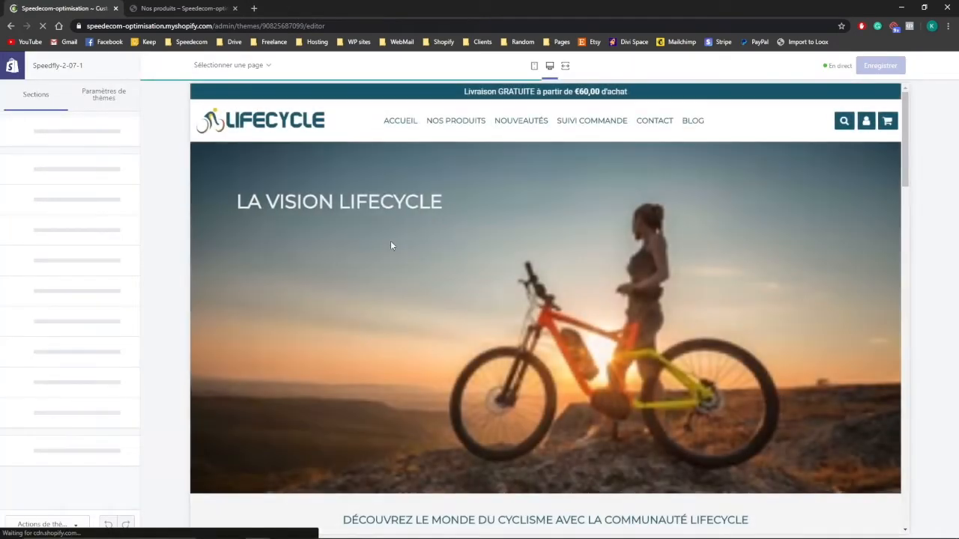
pyautogui.scroll(-5, 393, 240)
pyautogui.scroll(-4, 393, 242)
pyautogui.scroll(3, 391, 245)
pyautogui.click(334, 275)
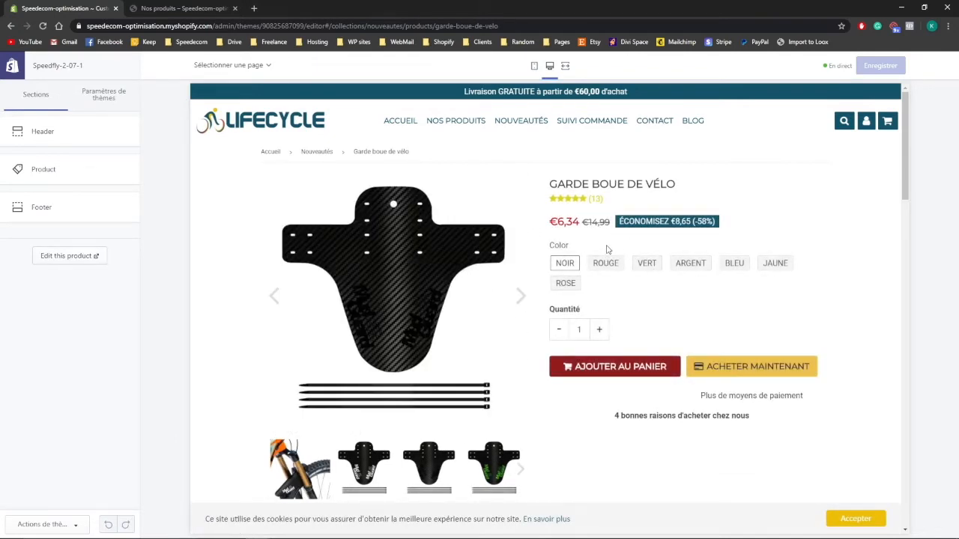
# Examine the Garde boue de vélo product page in the preview, from description and reviews to the footer.
pyautogui.scroll(-10, 607, 250)
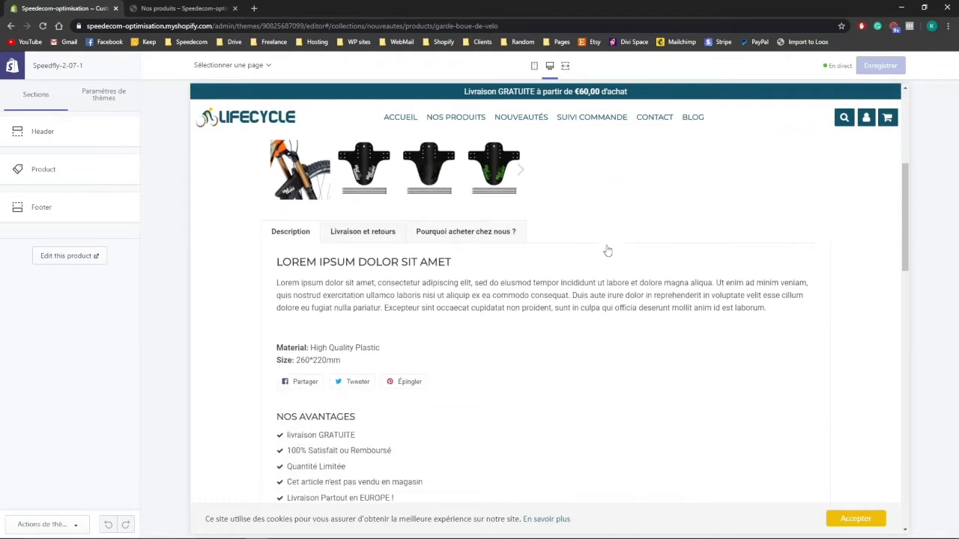
pyautogui.scroll(-1, 607, 250)
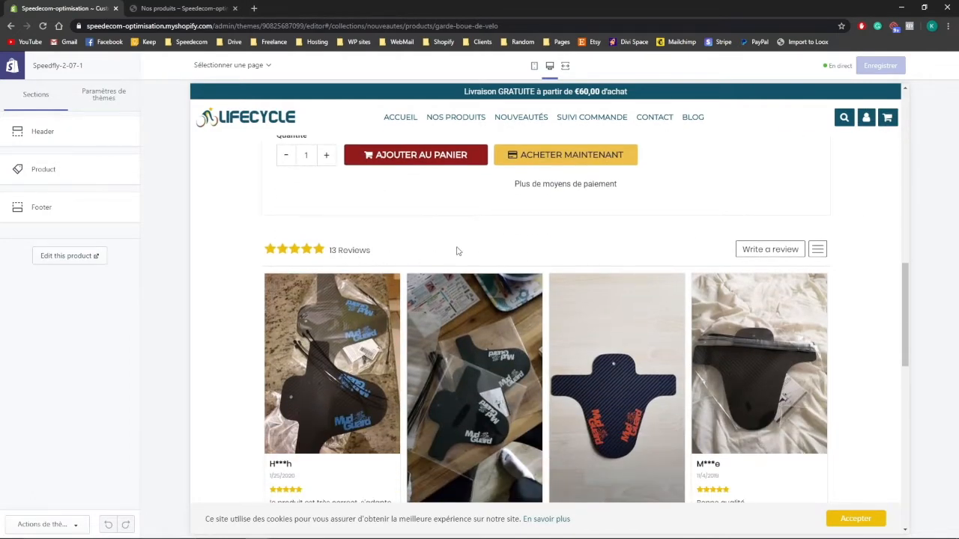
pyautogui.scroll(-5, 457, 251)
pyautogui.scroll(-5, 512, 248)
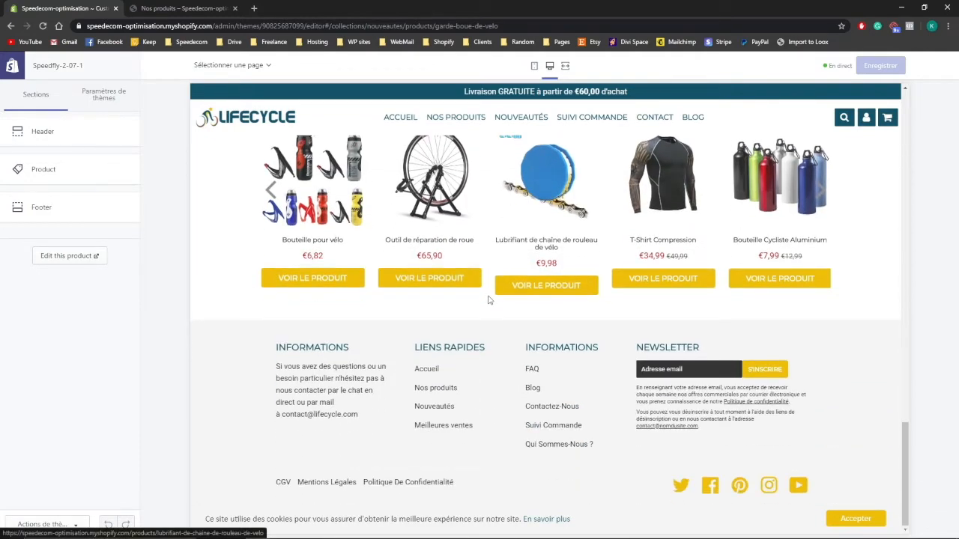
pyautogui.scroll(20, 509, 300)
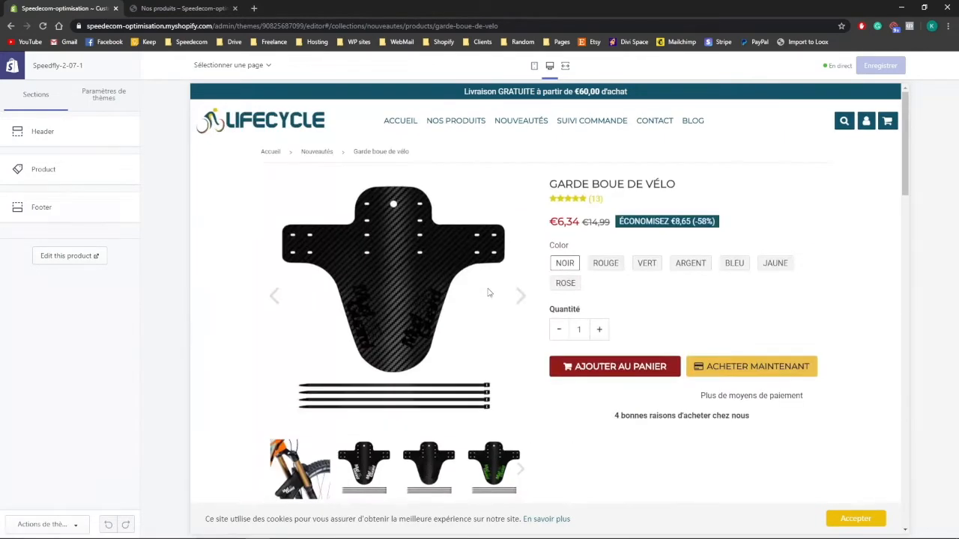
# Set the Product section's layout model to Modèle prix et panier en bas and check the product page in the preview.
pyautogui.click(98, 166)
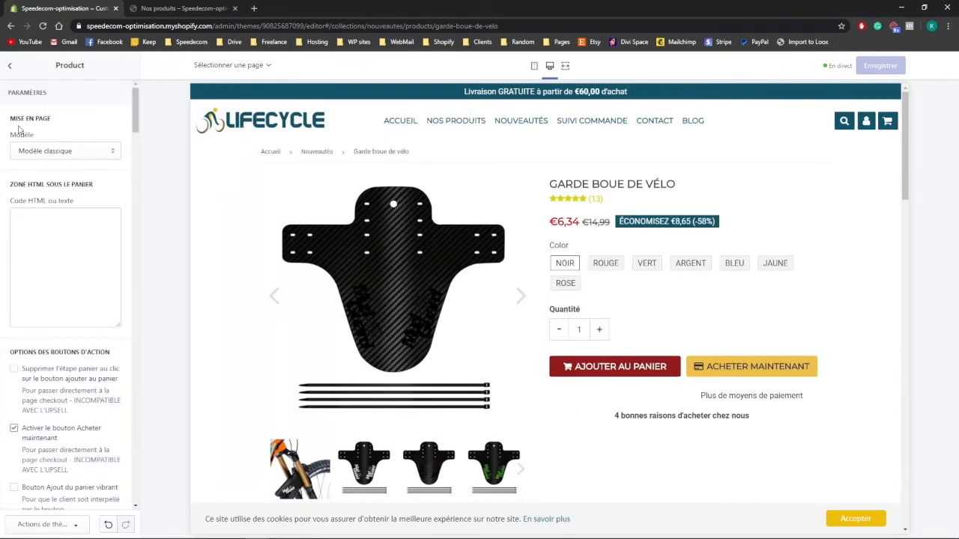
pyautogui.click(49, 152)
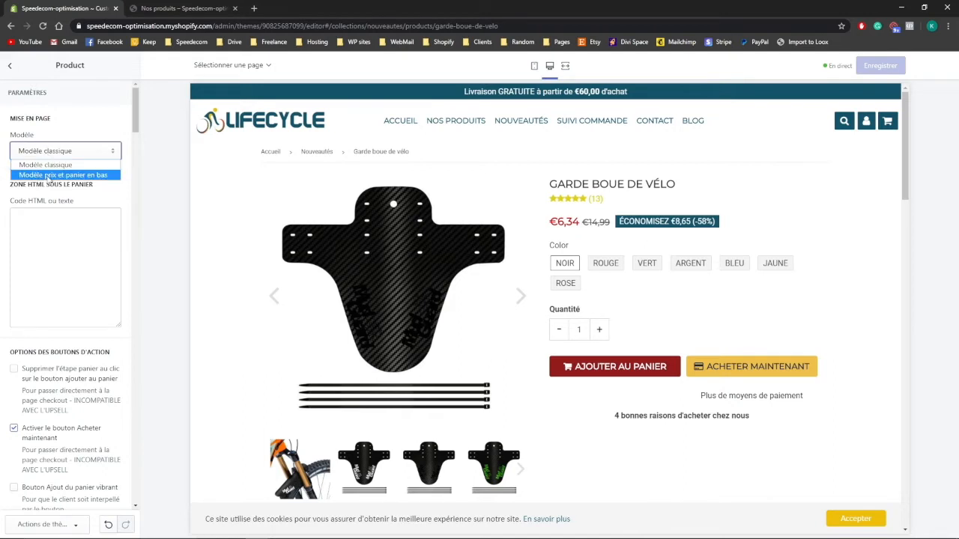
pyautogui.click(64, 179)
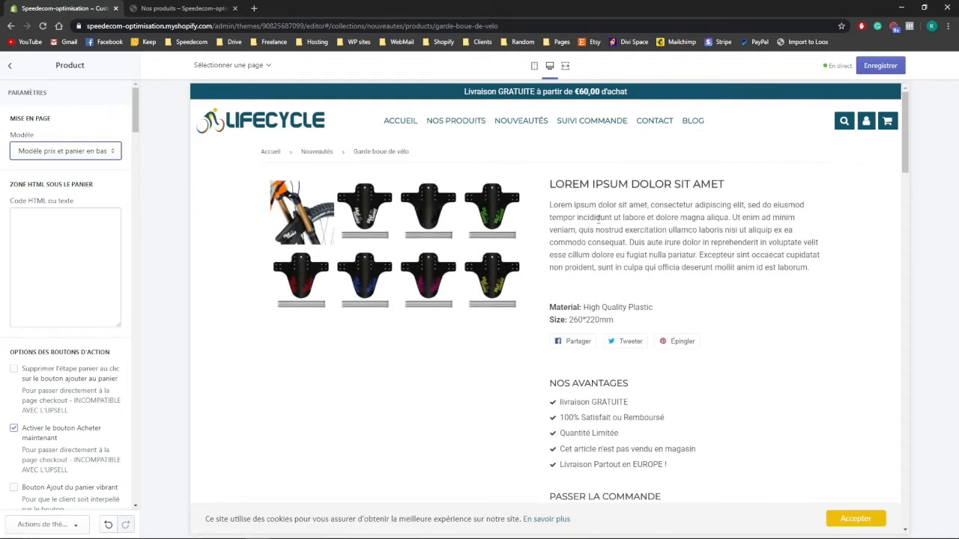
pyautogui.scroll(-5, 599, 217)
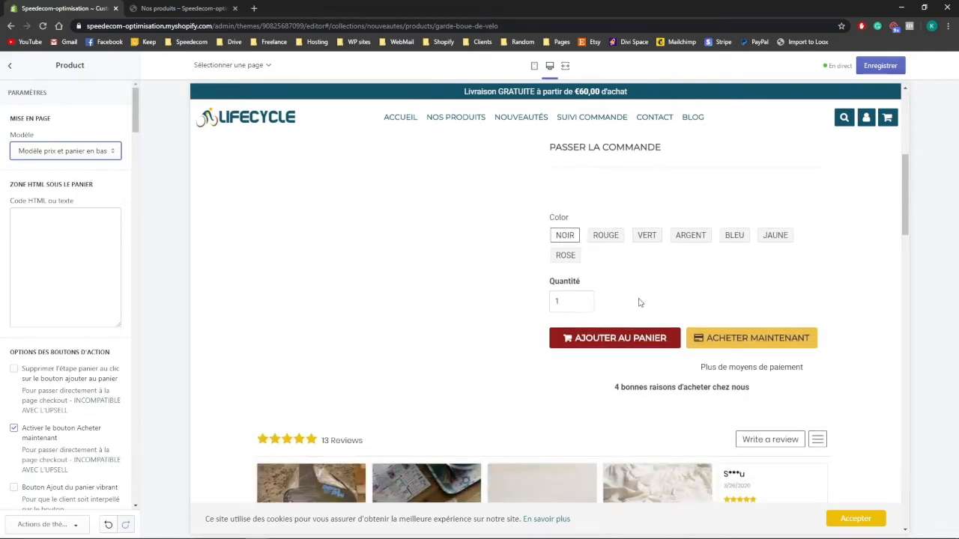
pyautogui.scroll(-3, 641, 303)
pyautogui.scroll(4, 644, 283)
pyautogui.scroll(5, 644, 284)
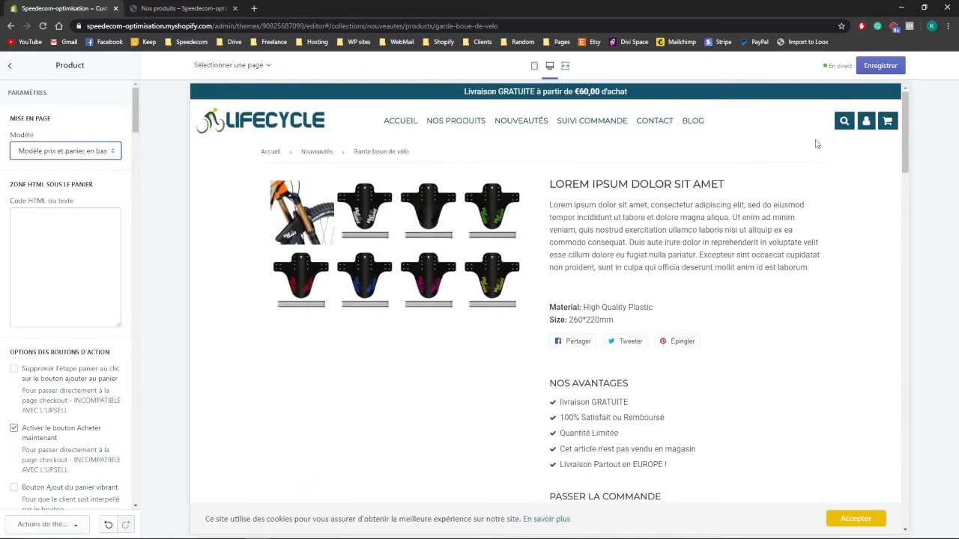
# Save the Modèle prix et panier en bas layout and review the advantages and ordering areas of the previewed product page.
pyautogui.click(881, 65)
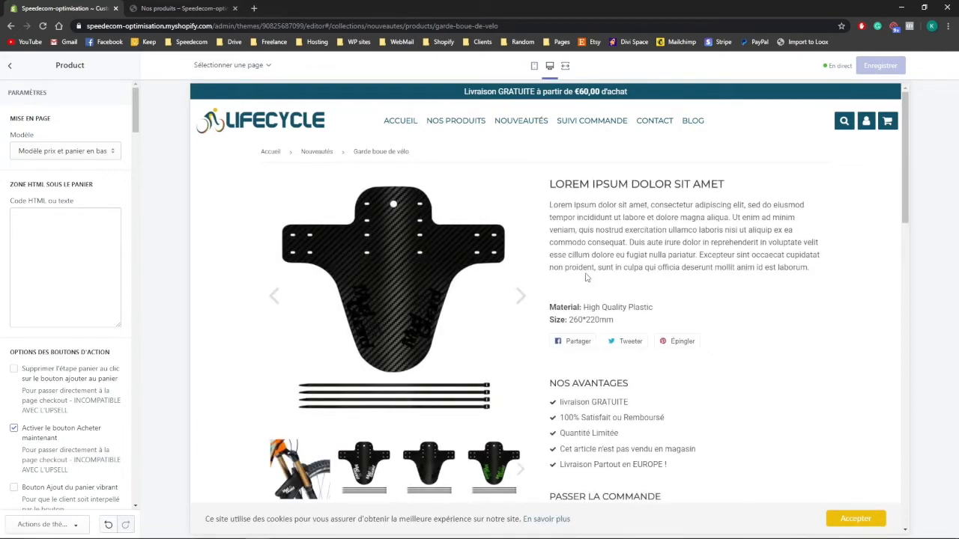
pyautogui.scroll(-5, 608, 315)
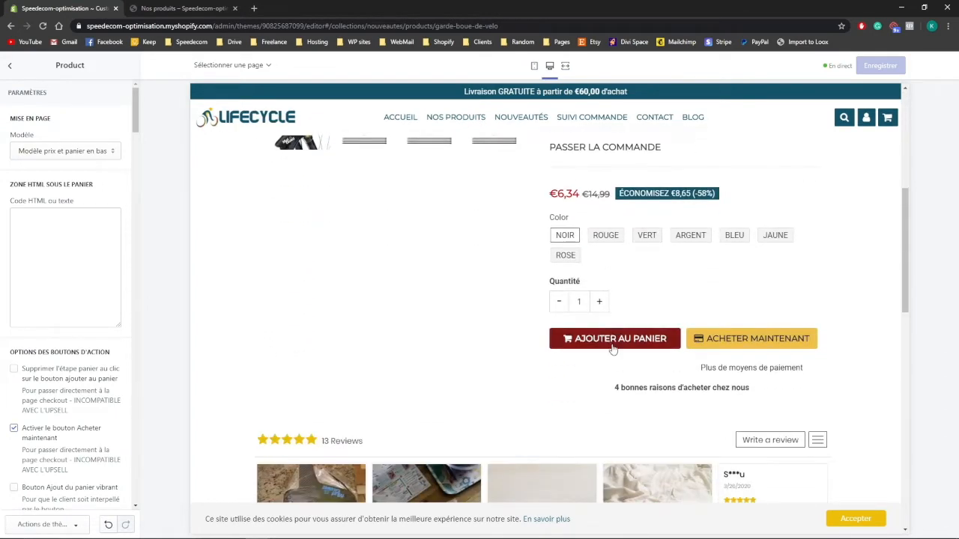
pyautogui.scroll(3, 611, 346)
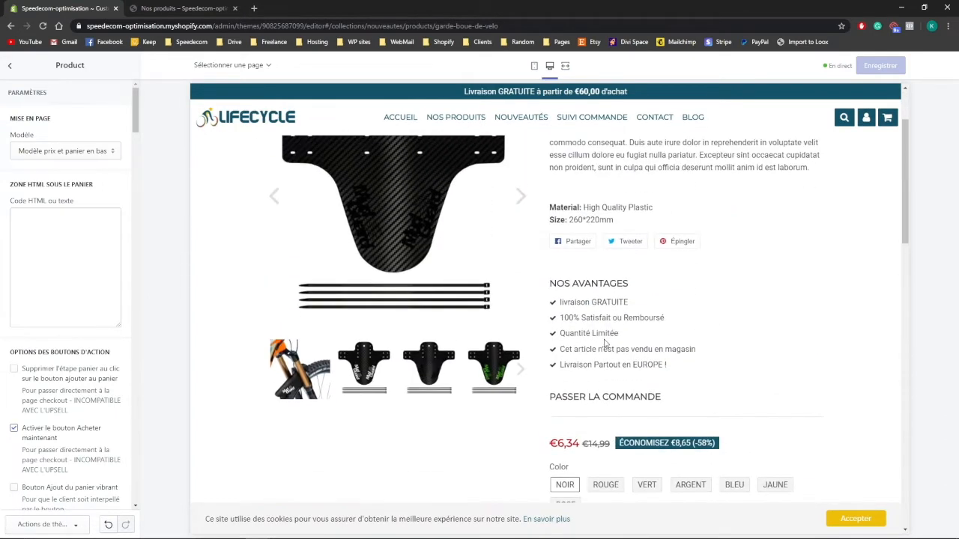
pyautogui.scroll(2, 604, 343)
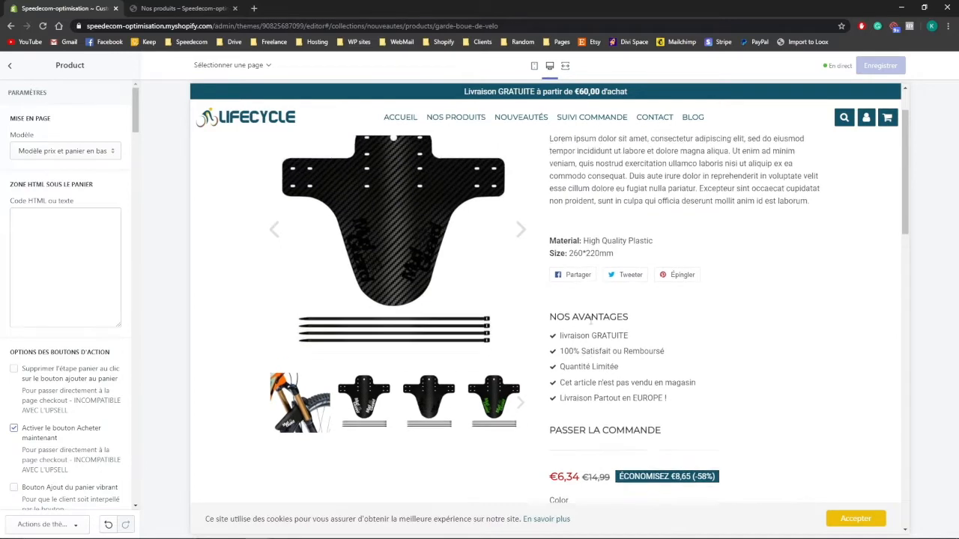
# Set the Product section's layout model to Modèle classique and save the theme.
pyautogui.click(81, 155)
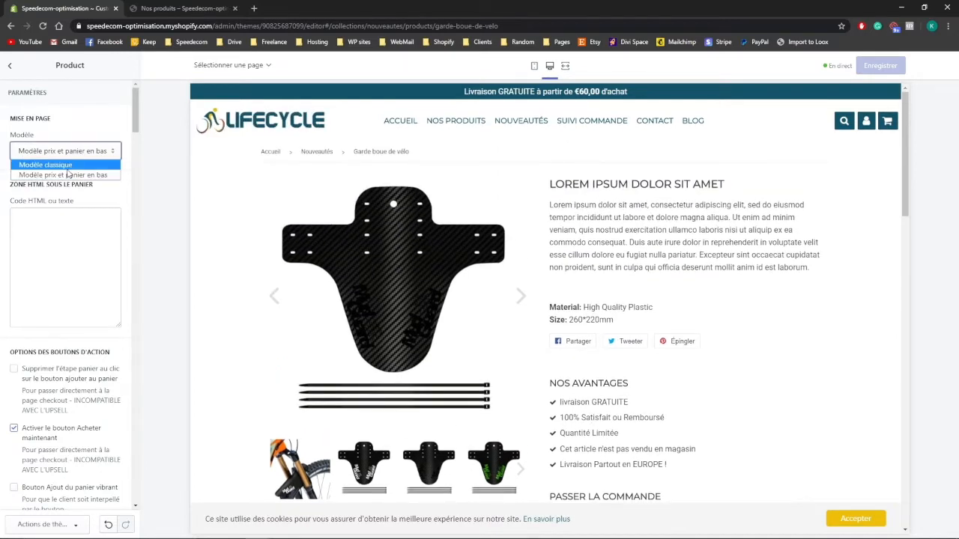
pyautogui.click(68, 161)
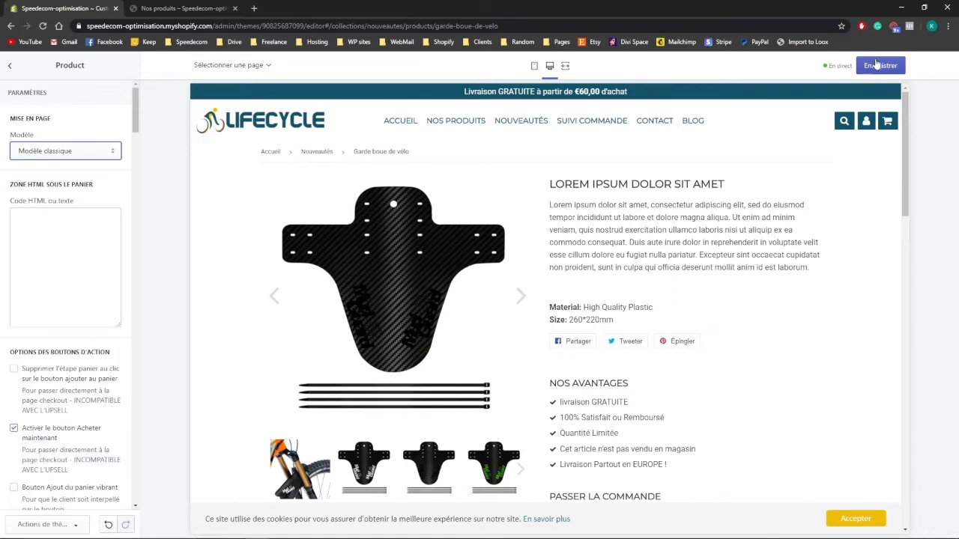
pyautogui.click(874, 67)
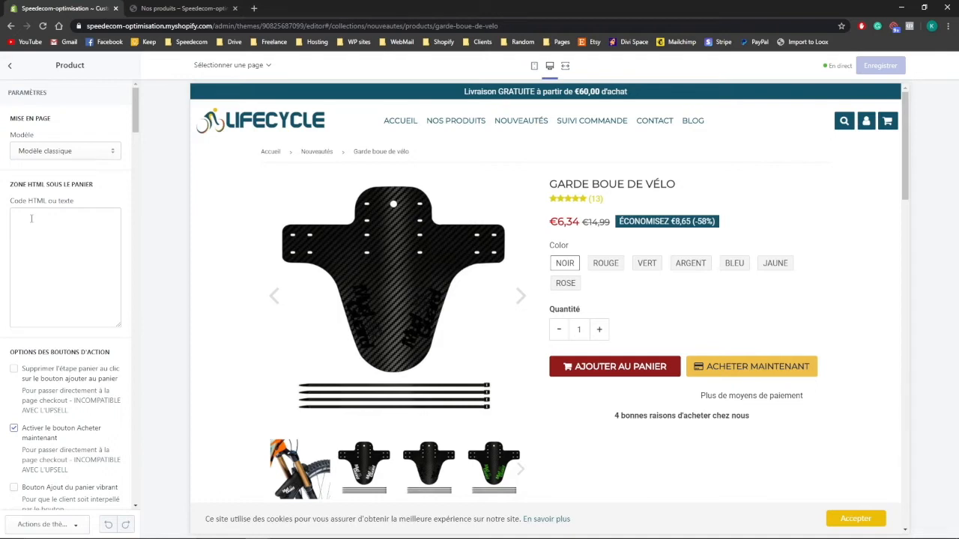
# Try the text "test" in the HTML zone under the cart and check its placement on the product page.
pyautogui.click(31, 219)
pyautogui.write('test')
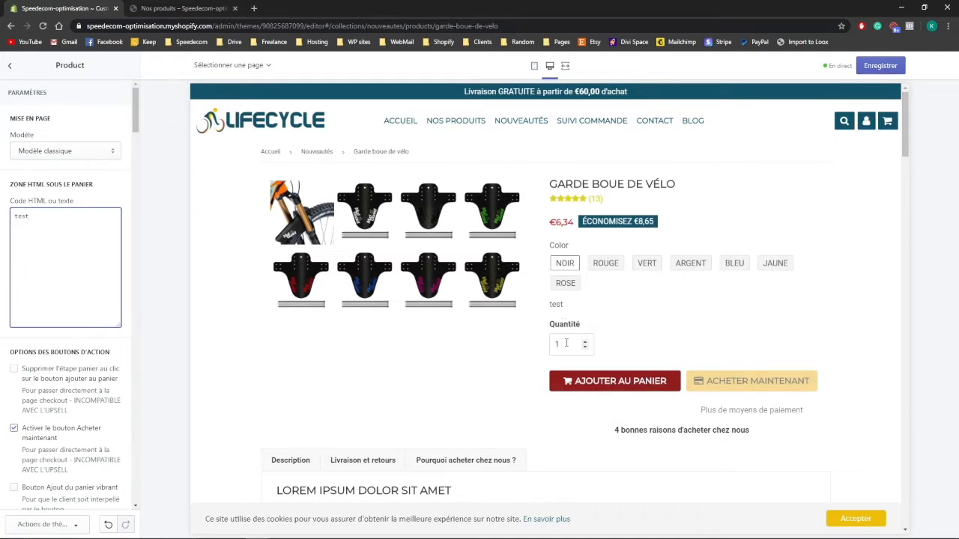
pyautogui.click(175, 232)
pyautogui.click(57, 220)
pyautogui.hotkey('ctrl', 'a')
# Open Speed Ecom App - V2 in a separate Shopify admin tab and display the Codes Speedfly of the Speedfly application.
pyautogui.click(10, 67)
pyautogui.click(11, 66)
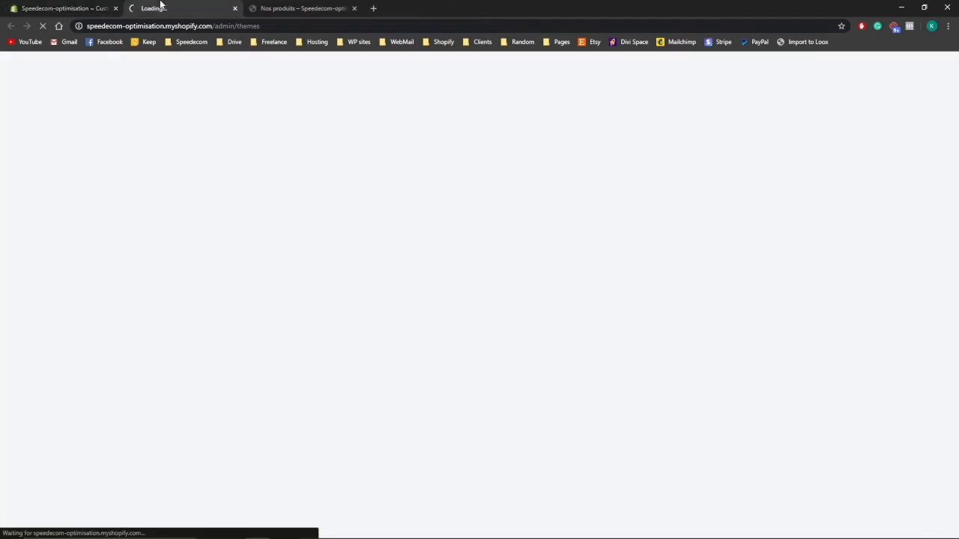
pyautogui.click(75, 208)
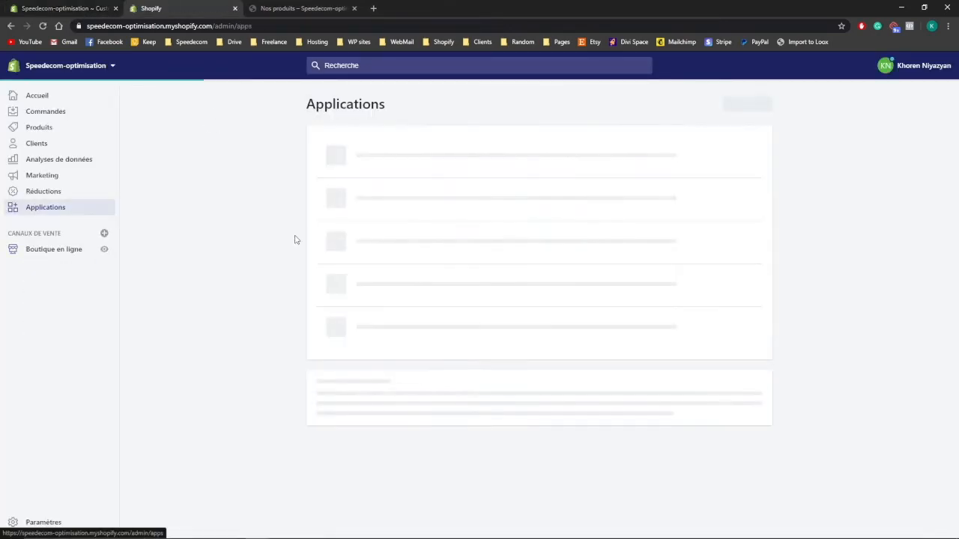
pyautogui.click(373, 230)
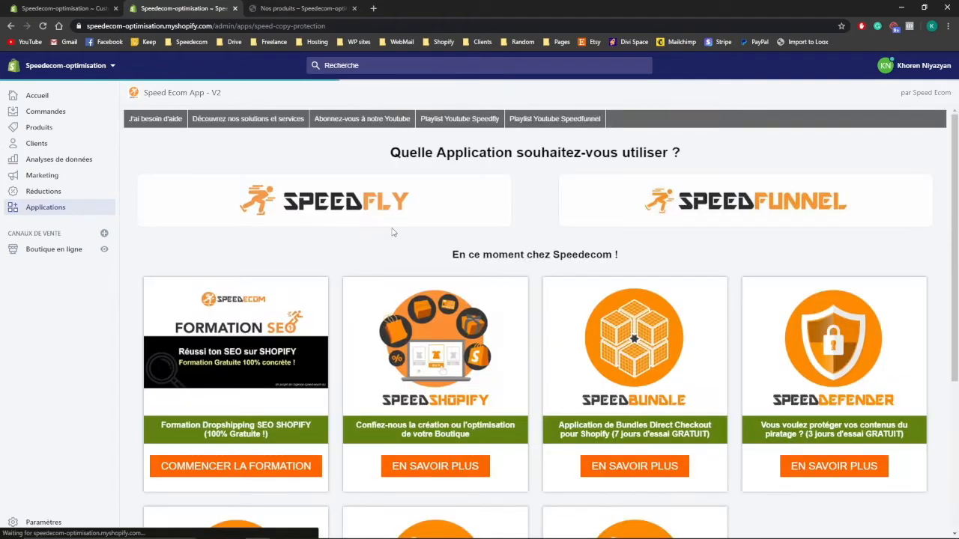
pyautogui.click(388, 211)
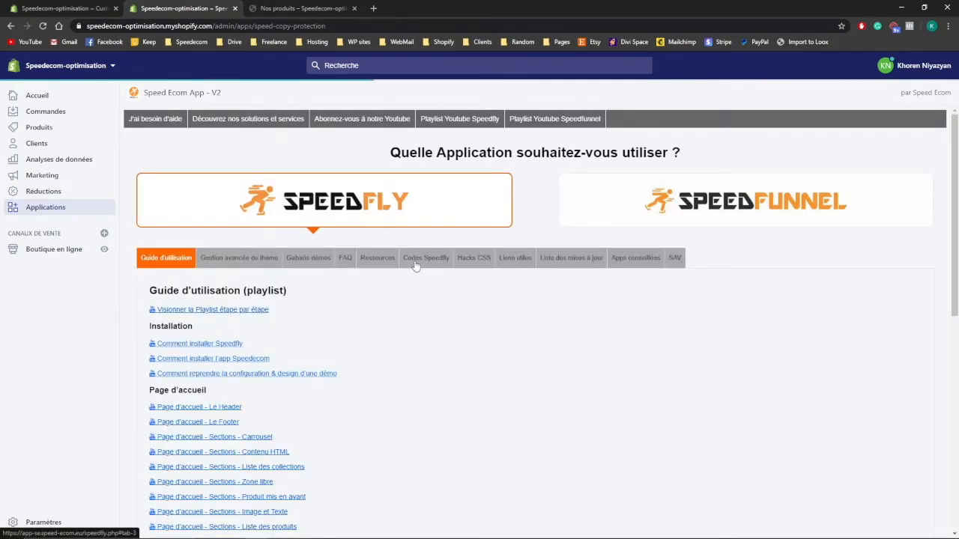
pyautogui.click(418, 262)
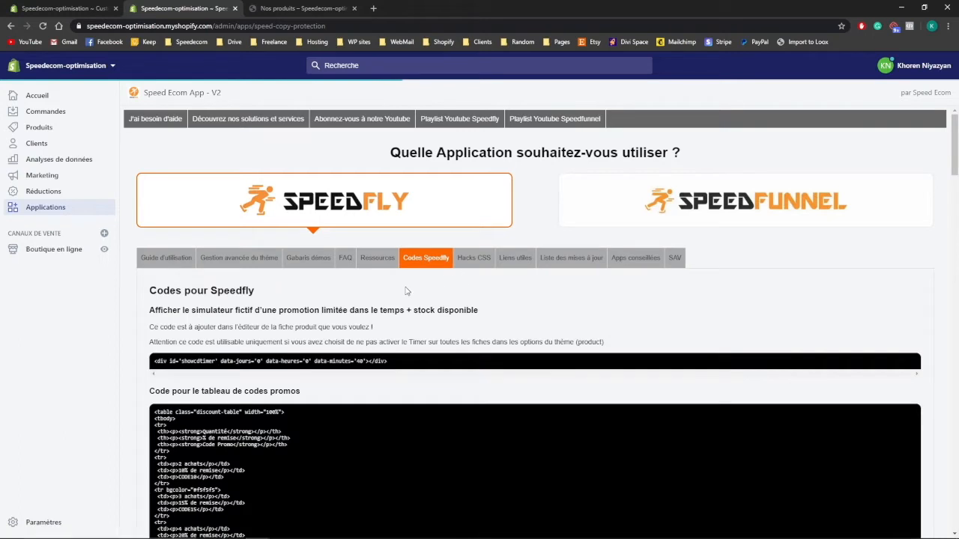
# Copy the promo code table code from Codes Speedfly into the Product section's HTML zone under the cart, replacing its content.
pyautogui.scroll(-2, 408, 292)
pyautogui.scroll(-1, 408, 291)
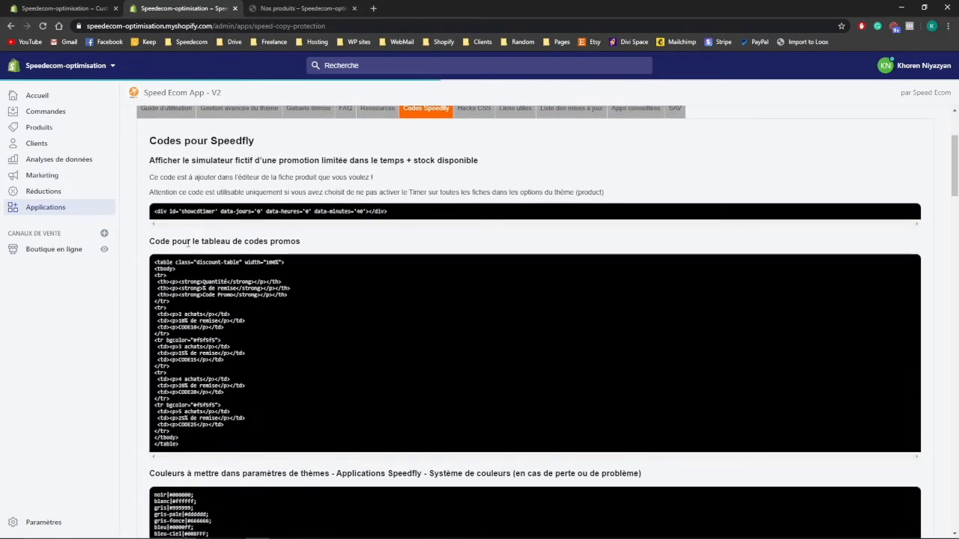
pyautogui.moveTo(154, 263); pyautogui.dragTo(215, 448)
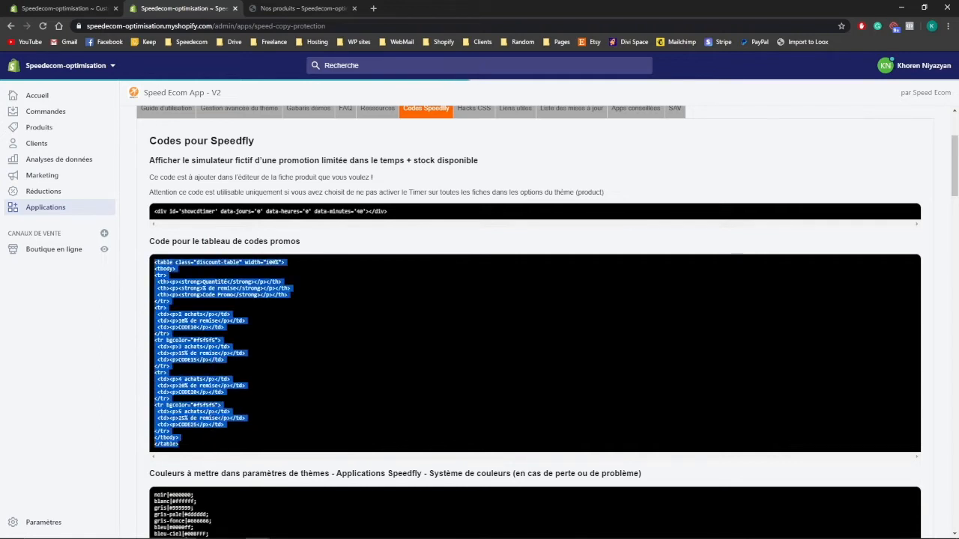
pyautogui.click(50, 6)
pyautogui.click(45, 166)
pyautogui.click(52, 253)
pyautogui.hotkey('ctrl', 'a')
pyautogui.hotkey('ctrl', 'v')
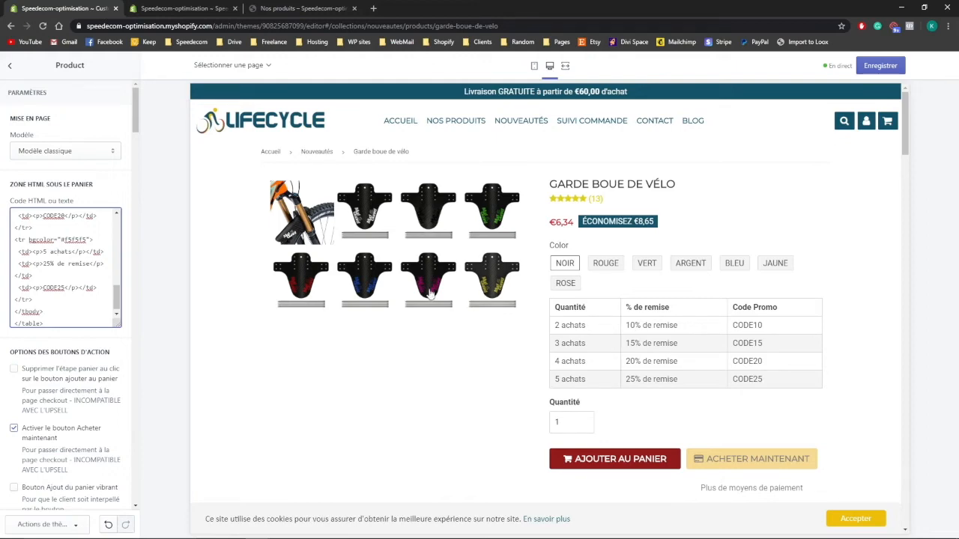
# Replace the HTML zone's content with the texts and trust badges code copied from Codes Speedfly.
pyautogui.click(162, 7)
pyautogui.scroll(-3, 232, 286)
pyautogui.scroll(-4, 230, 287)
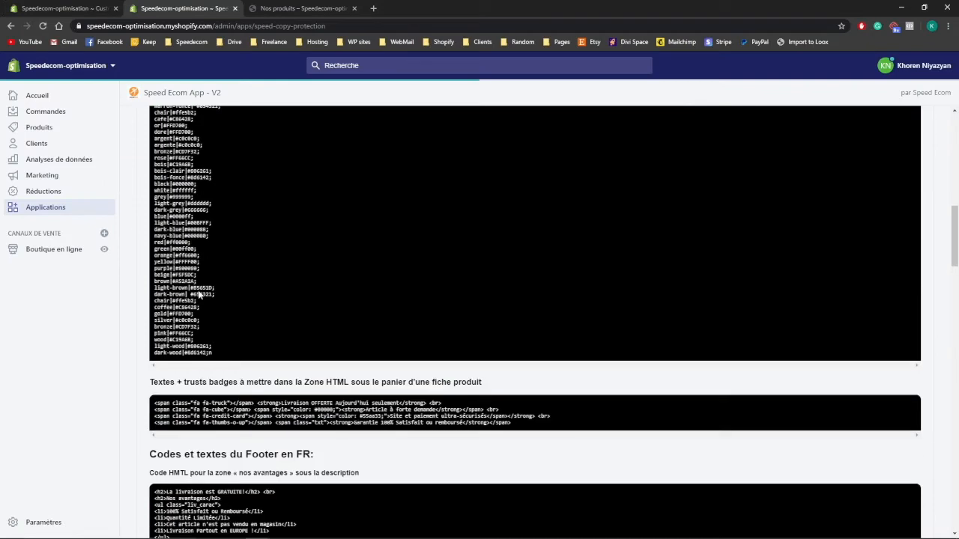
pyautogui.scroll(-1, 610, 280)
pyautogui.moveTo(514, 330); pyautogui.dragTo(153, 301)
pyautogui.hotkey('ctrl', 'c')
pyautogui.click(21, 5)
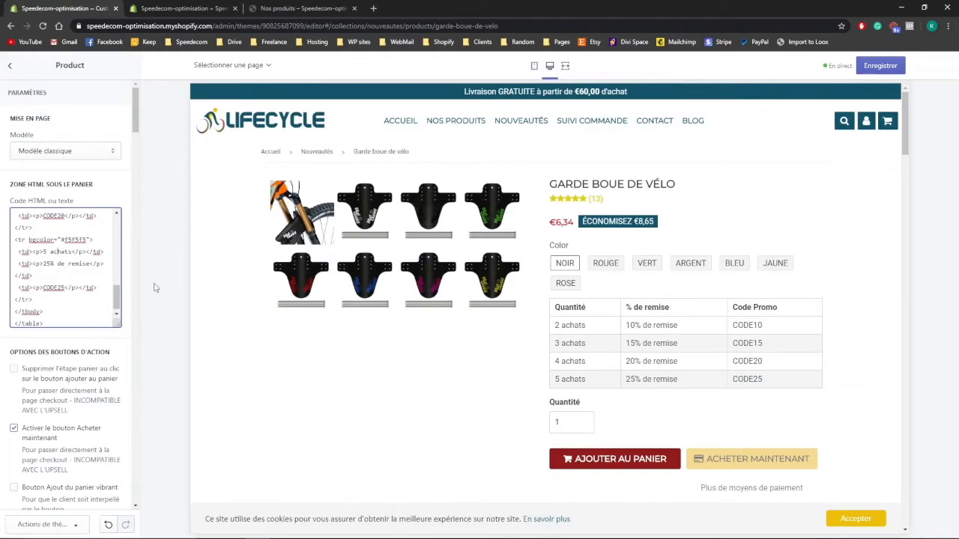
pyautogui.hotkey('ctrl', 'a')
pyautogui.hotkey('ctrl', 'v')
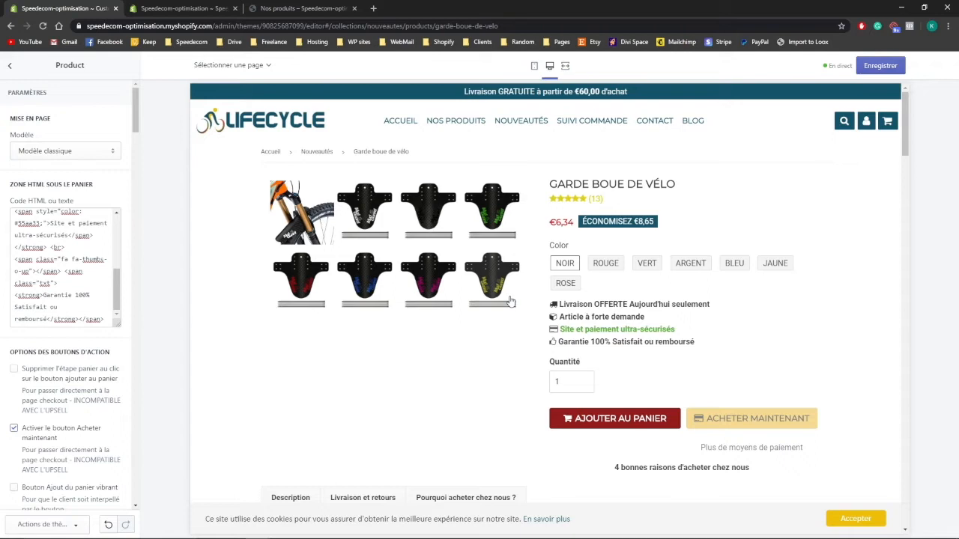
pyautogui.click(43, 283)
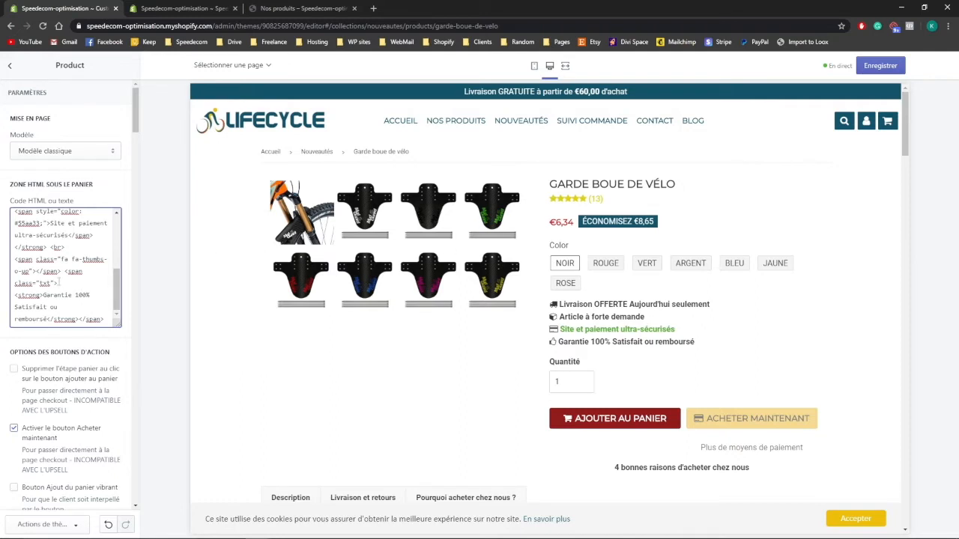
# Disable the Acheter maintenant button in the action button options and save the theme.
pyautogui.scroll(-2, 47, 307)
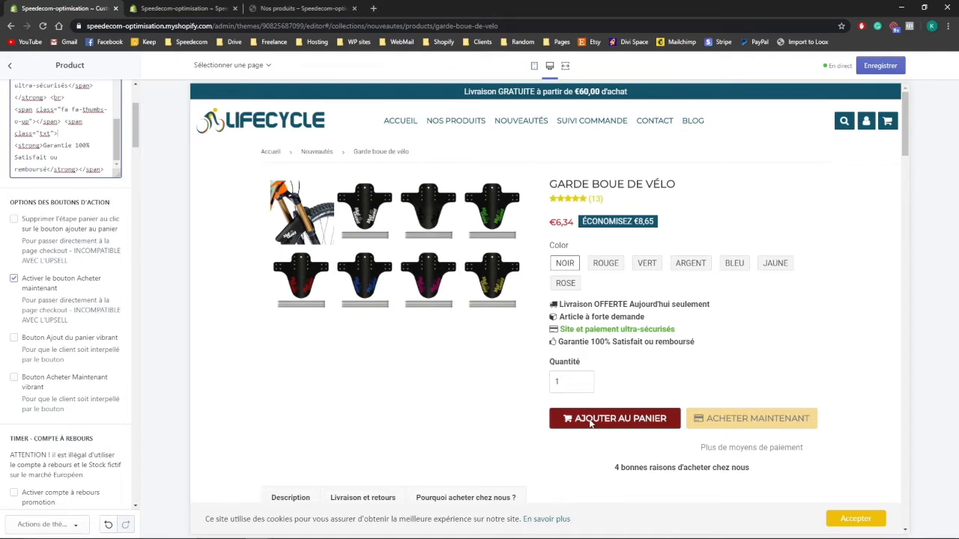
pyautogui.click(622, 421)
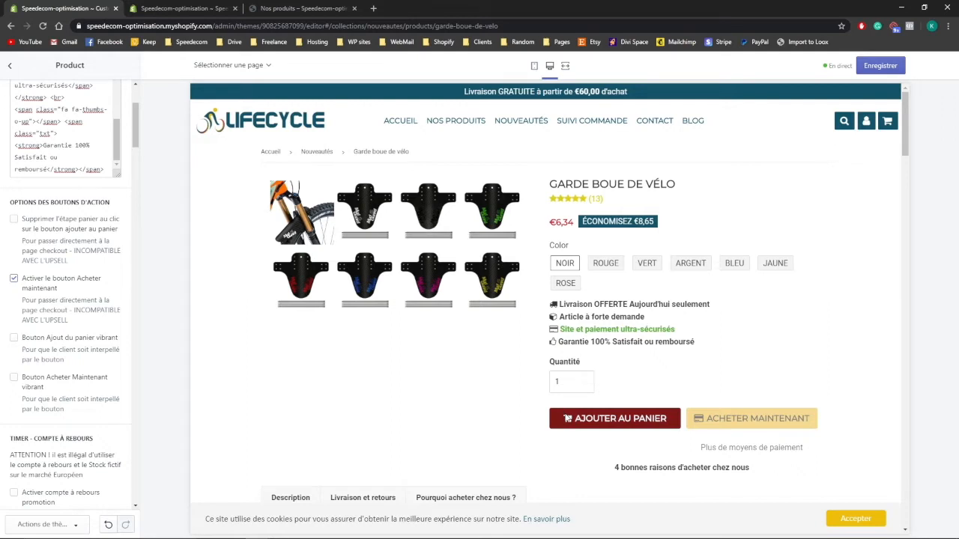
pyautogui.click(70, 283)
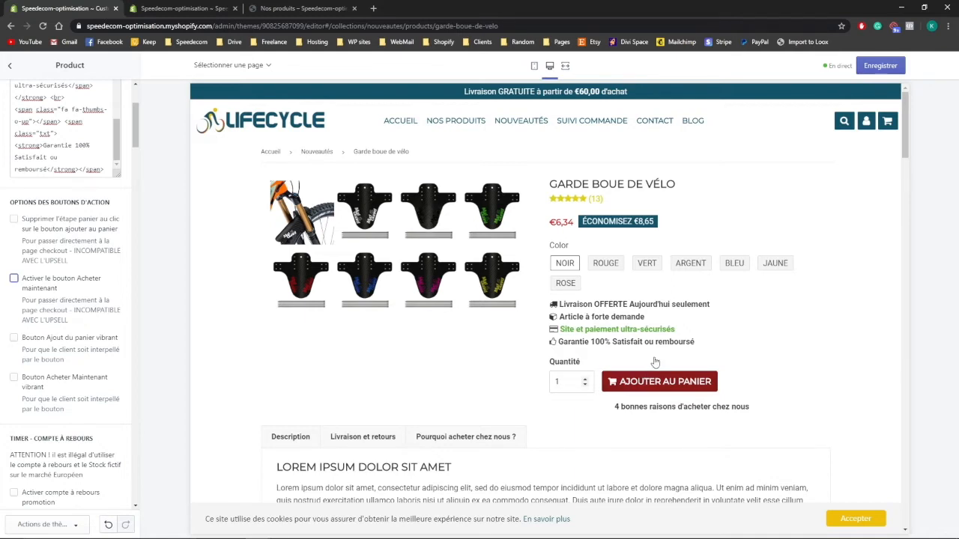
pyautogui.click(869, 68)
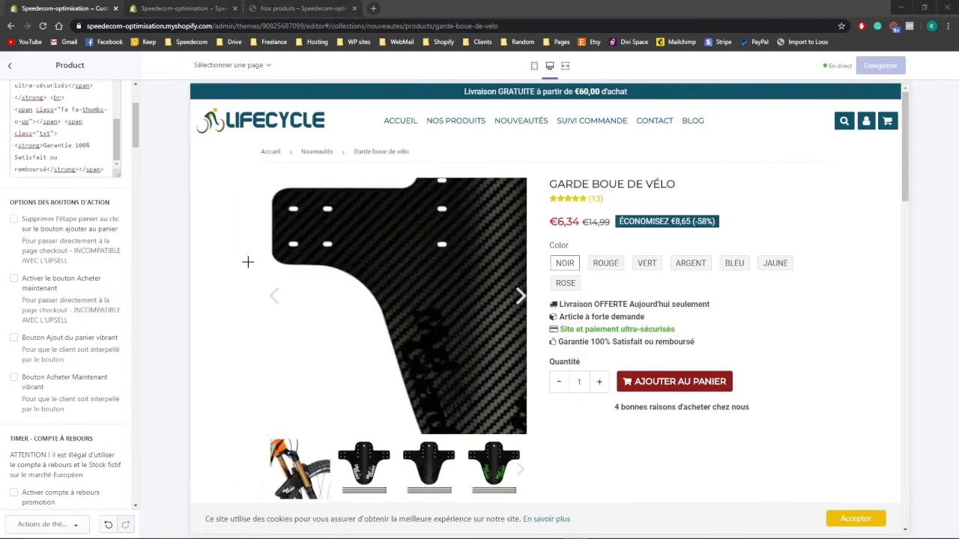
# Examine the countdown timer settings and the product page options, including the image zoom in the preview.
pyautogui.scroll(-1, 108, 250)
pyautogui.scroll(-5, 109, 250)
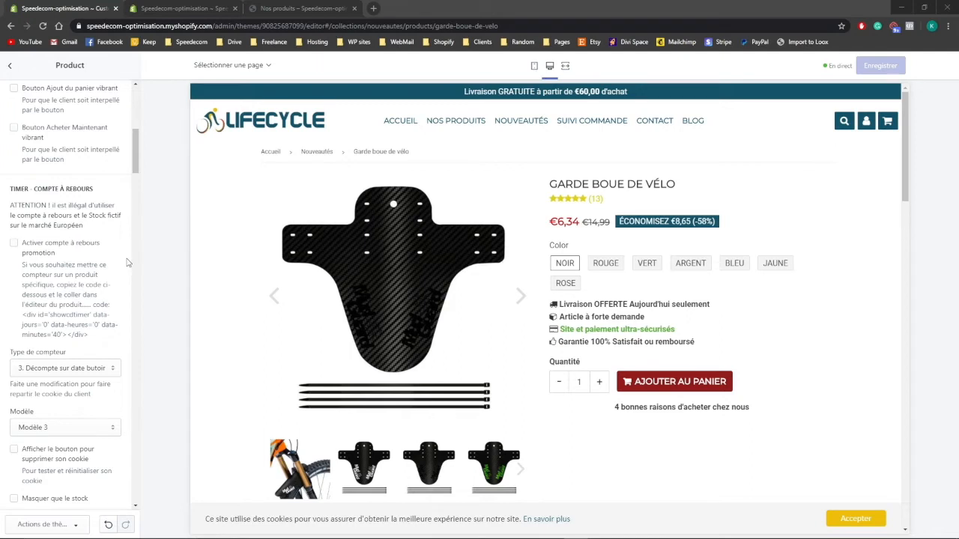
pyautogui.scroll(-1, 127, 262)
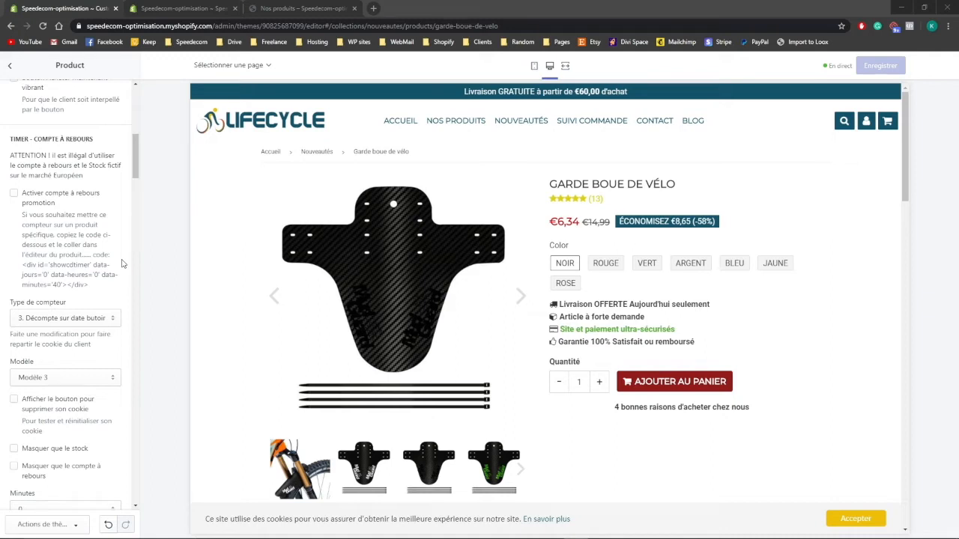
pyautogui.scroll(-10, 123, 264)
pyautogui.scroll(-4, 23, 240)
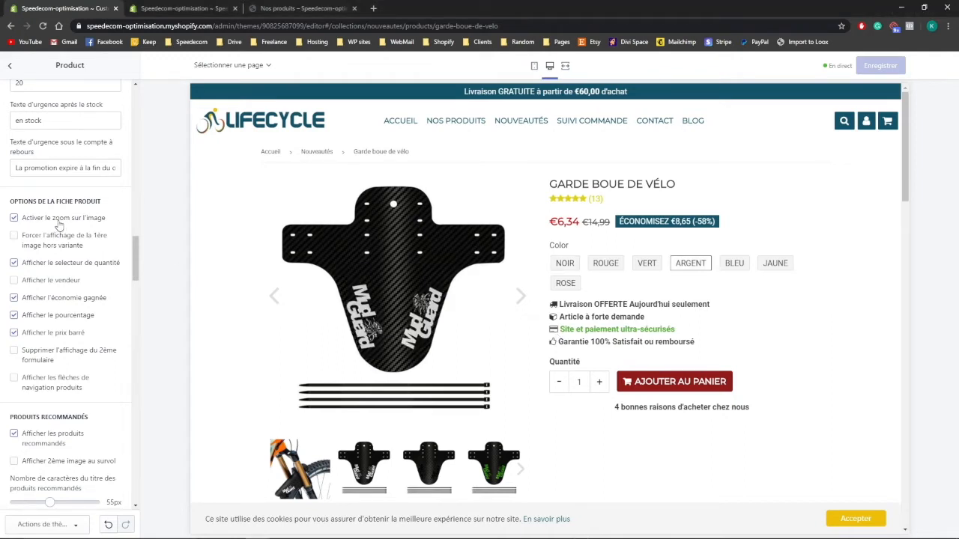
pyautogui.moveTo(410, 273)
# Switch to the live storefront, browse its home page and display the Garde boue de vélo product page.
pyautogui.click(264, 6)
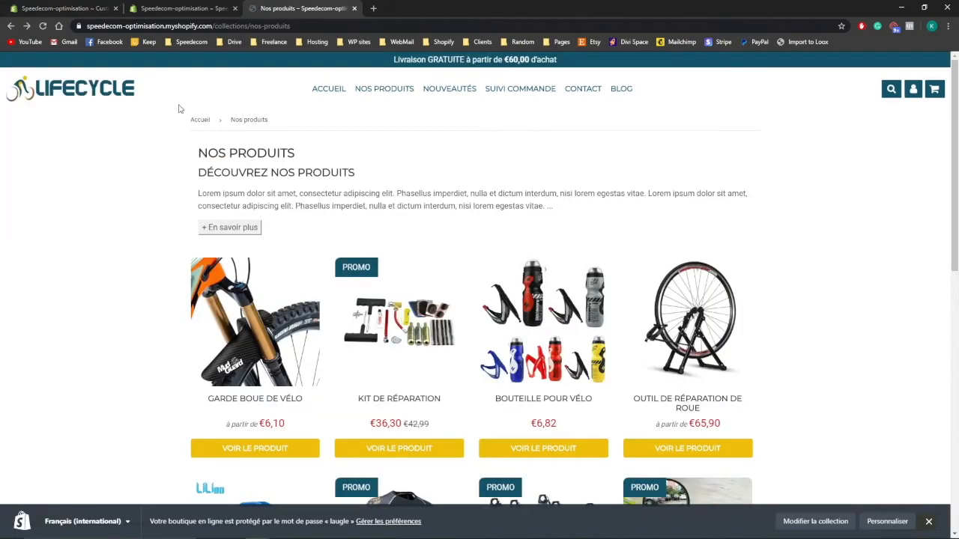
pyautogui.click(103, 92)
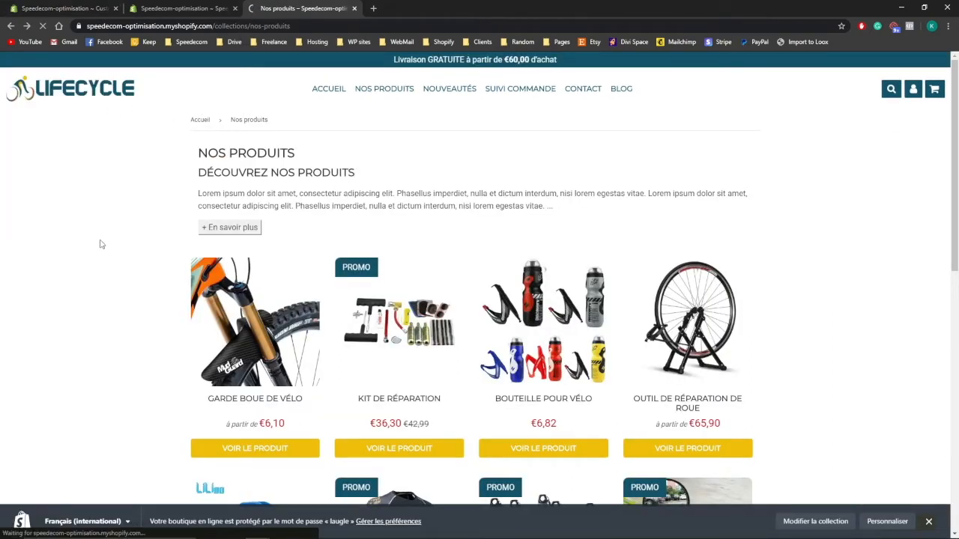
pyautogui.scroll(-5, 148, 276)
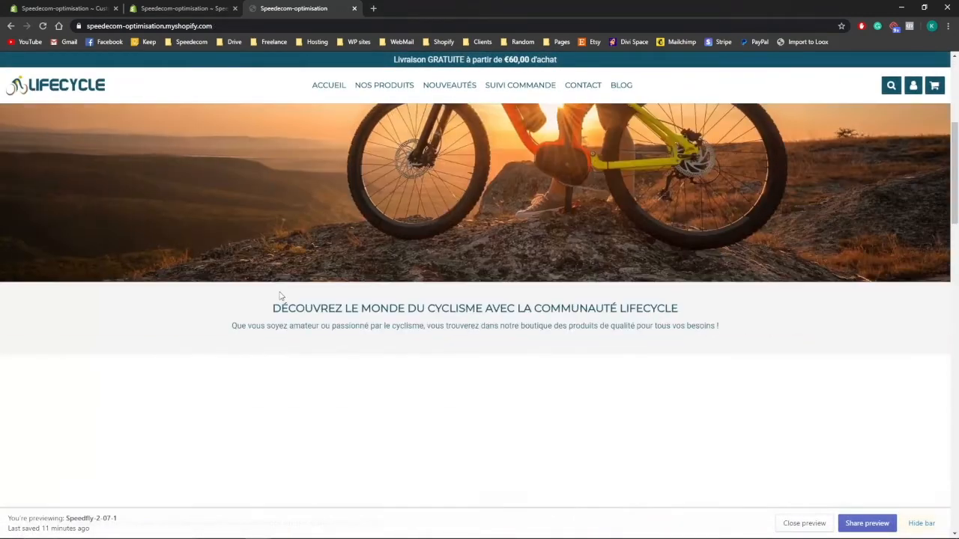
pyautogui.scroll(-2, 148, 277)
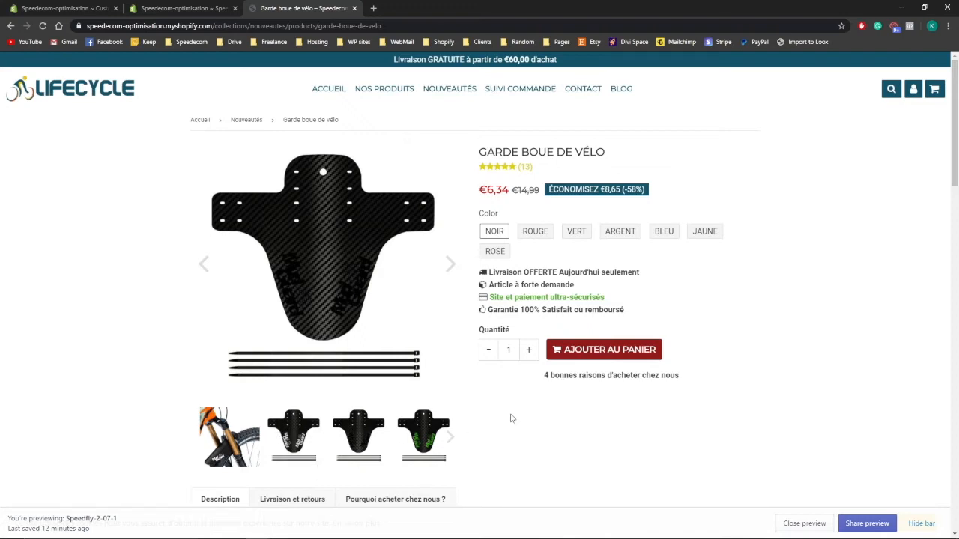
# Return to the theme editor, display the mounted mudguard photo in the product preview and examine its zoom and the product page options.
pyautogui.click(64, 8)
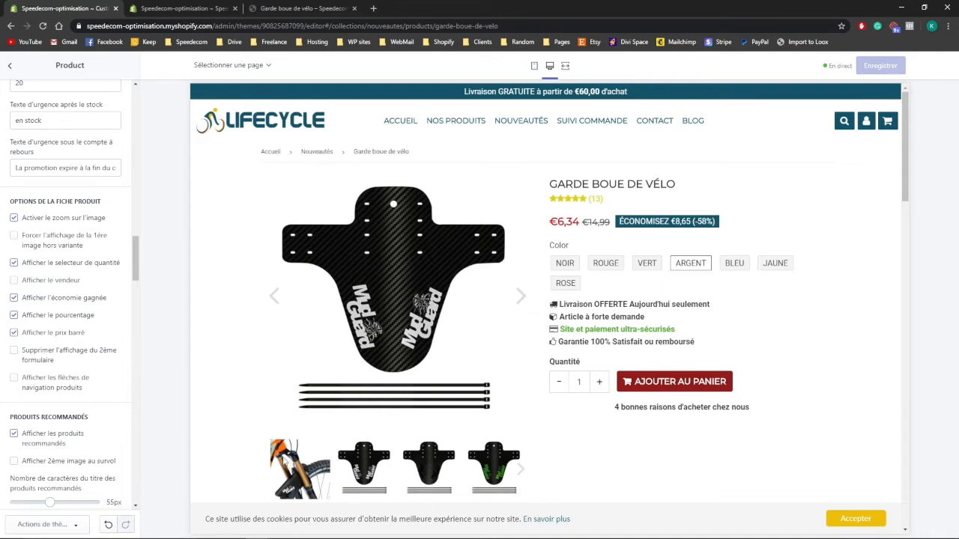
pyautogui.scroll(-1, 289, 462)
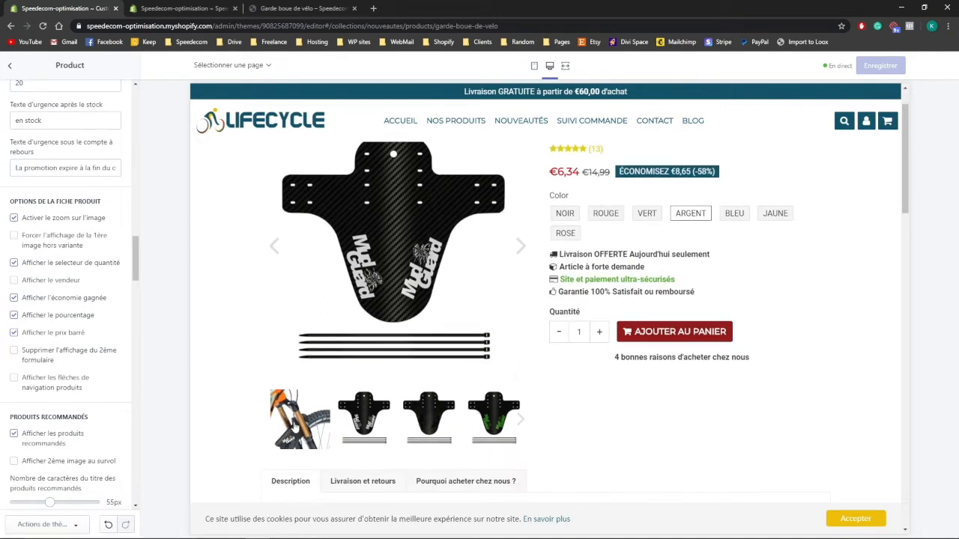
pyautogui.click(294, 426)
pyautogui.scroll(1, 201, 423)
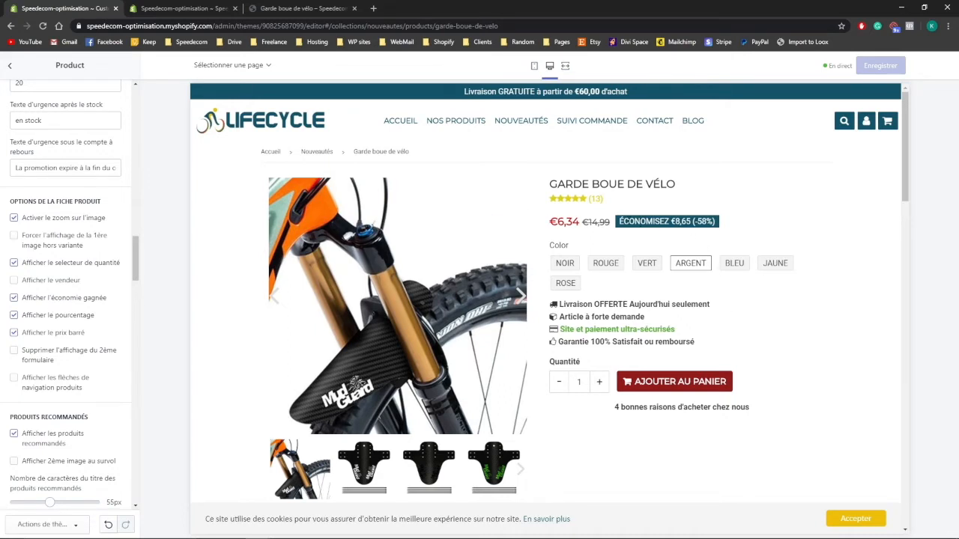
pyautogui.scroll(-1, 97, 293)
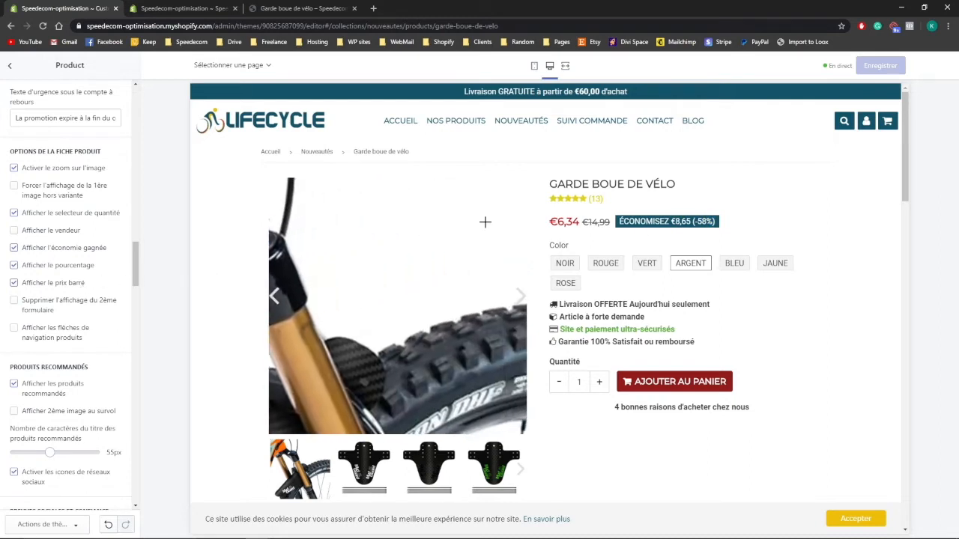
# Examine the second order form, Passer la commande, below the product description in the preview and compare it with the main purchase form.
pyautogui.moveTo(605, 223); pyautogui.dragTo(582, 225)
pyautogui.click(185, 304)
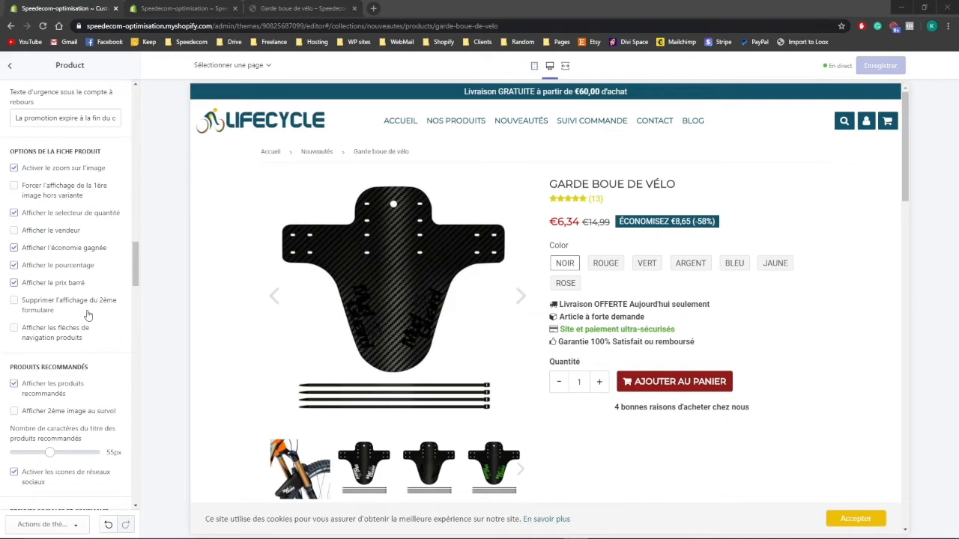
pyautogui.scroll(-5, 225, 326)
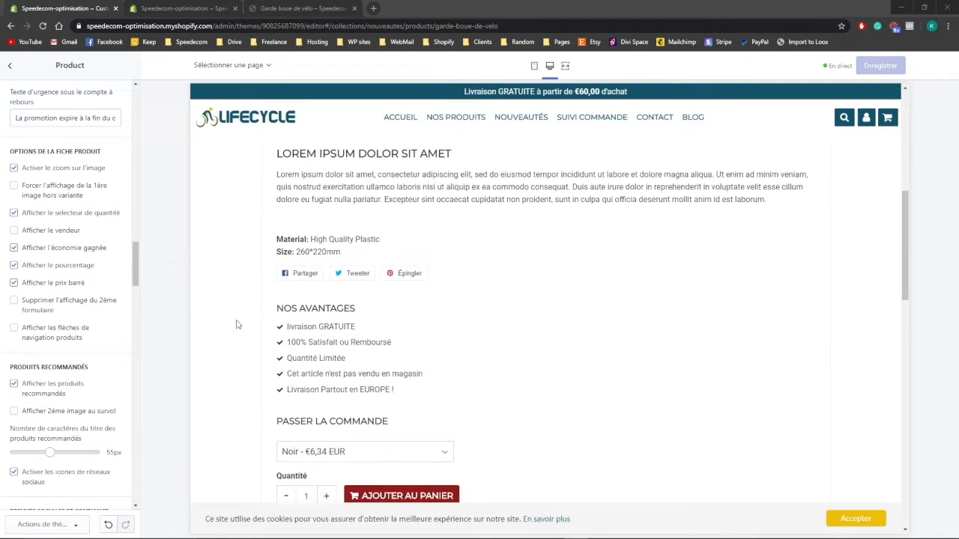
pyautogui.scroll(-2, 236, 324)
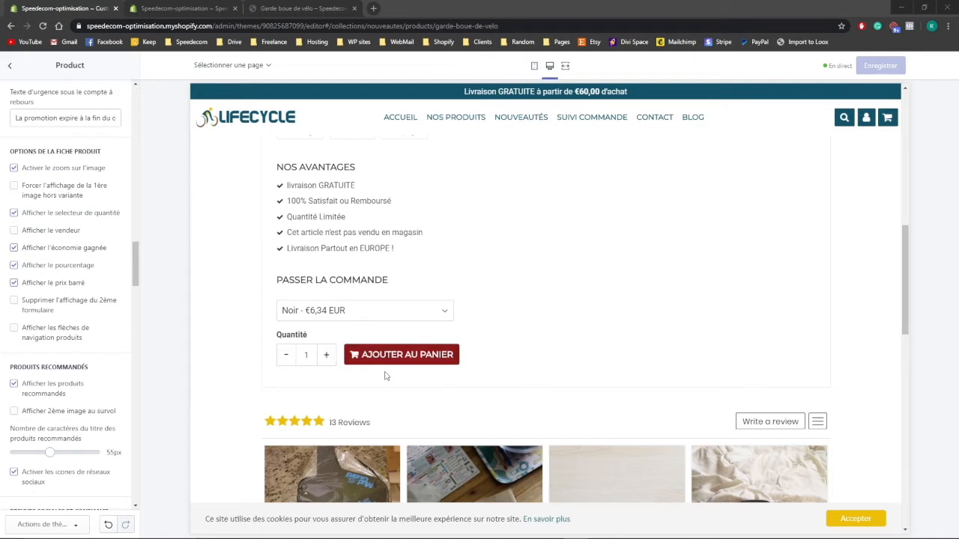
pyautogui.scroll(2, 390, 315)
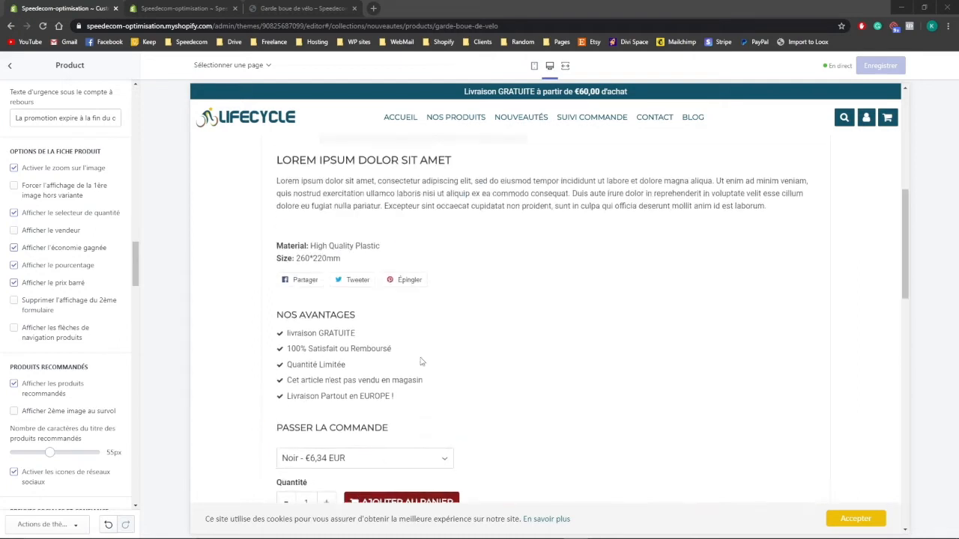
pyautogui.scroll(6, 432, 300)
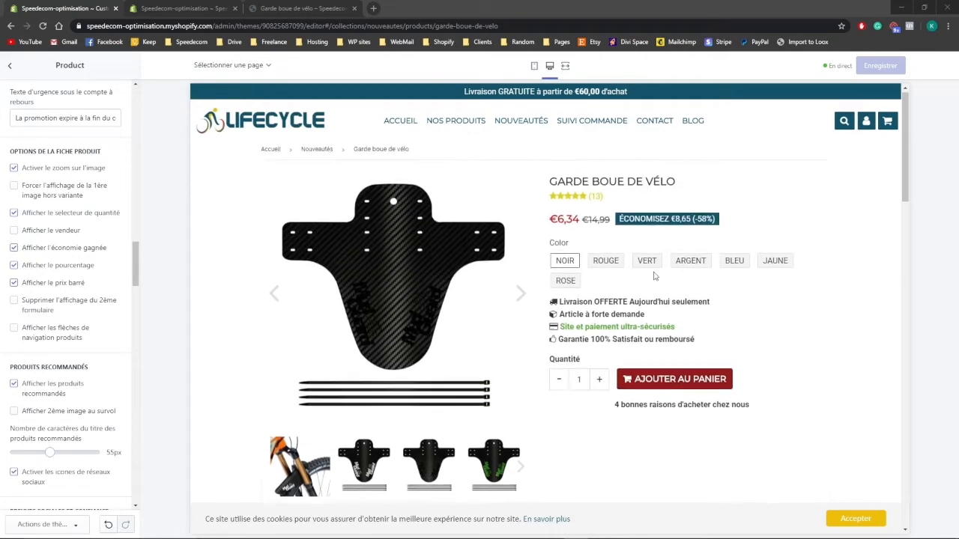
pyautogui.scroll(-6, 419, 320)
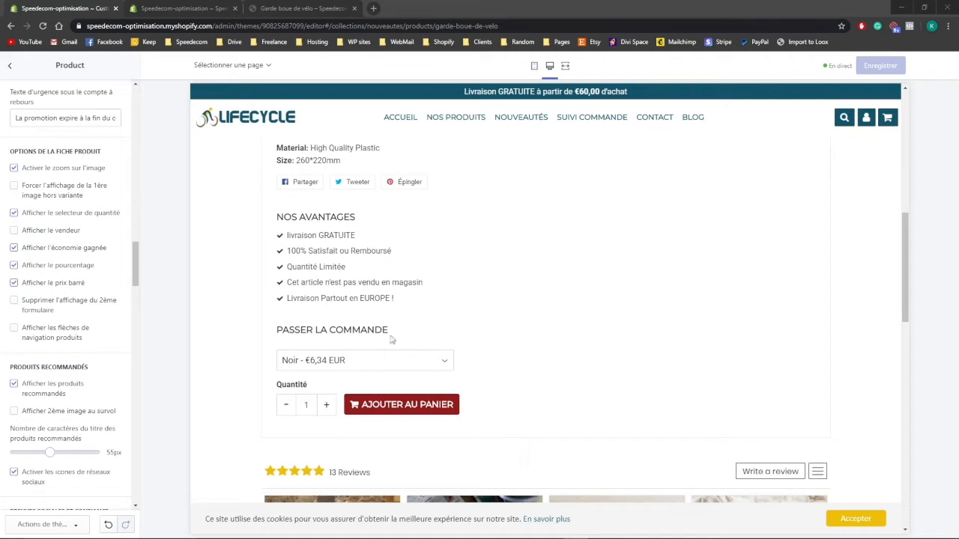
pyautogui.scroll(2, 384, 314)
pyautogui.scroll(1, 383, 315)
pyautogui.scroll(1, 384, 314)
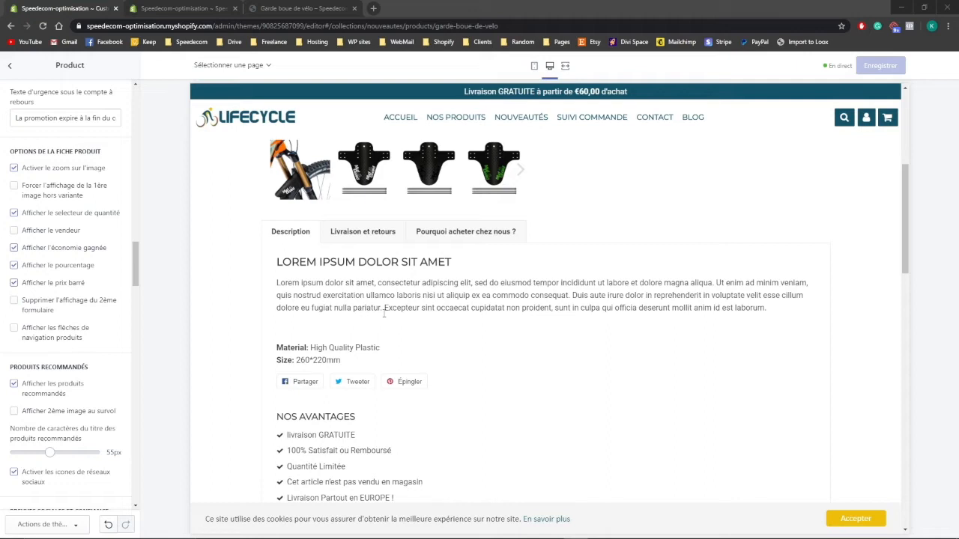
pyautogui.scroll(2, 383, 315)
pyautogui.scroll(-3, 384, 314)
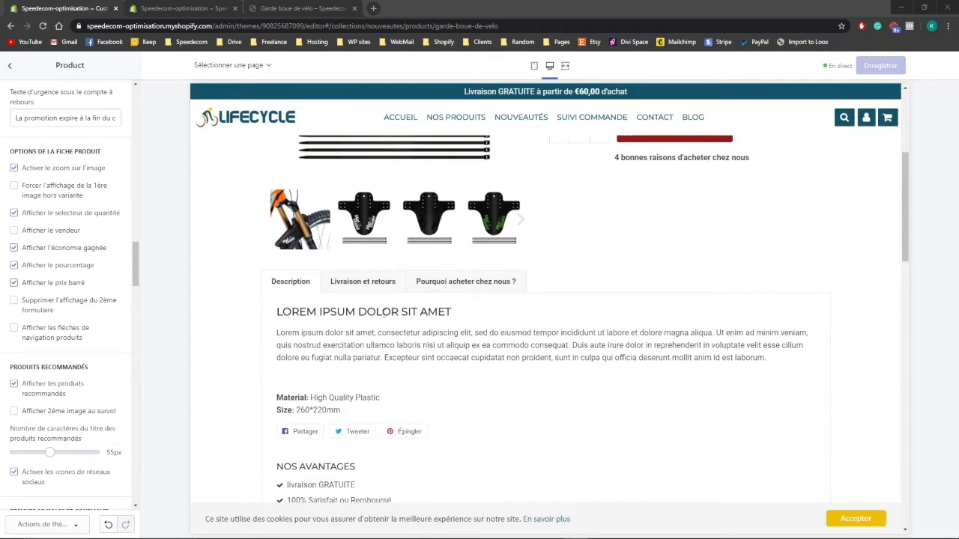
pyautogui.scroll(-4, 383, 314)
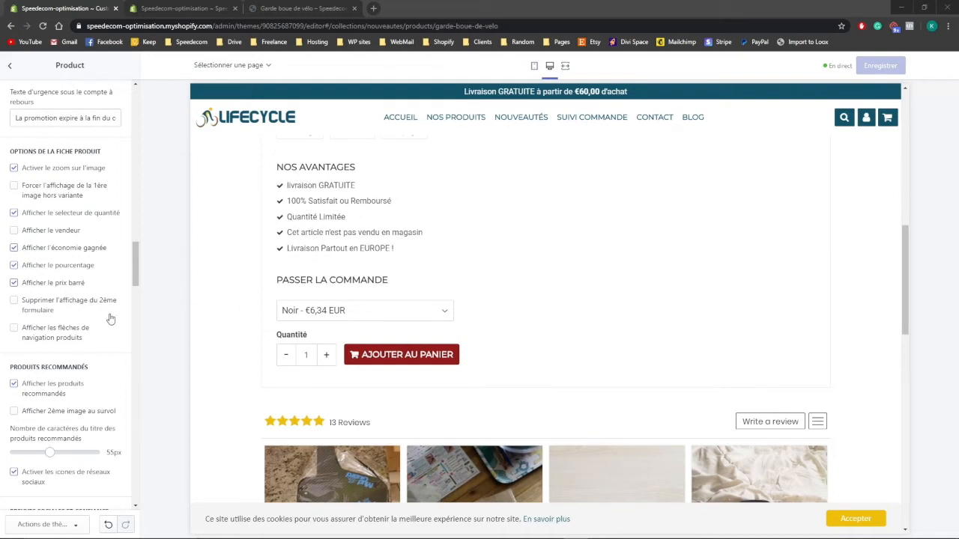
# Examine the recommended products options and browse the Nous vous recommandons également carousel in the product preview.
pyautogui.scroll(-1, 110, 320)
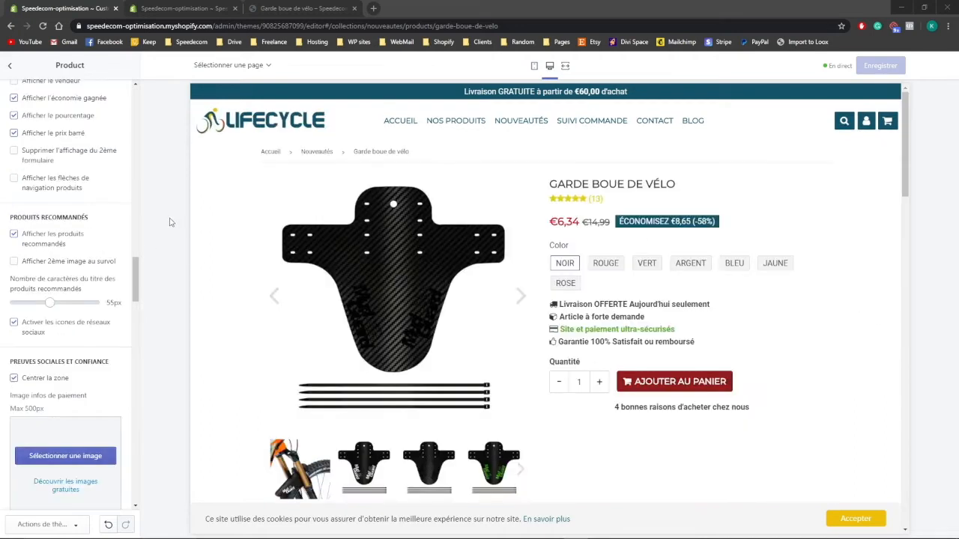
pyautogui.scroll(1, 69, 239)
pyautogui.scroll(1, 67, 240)
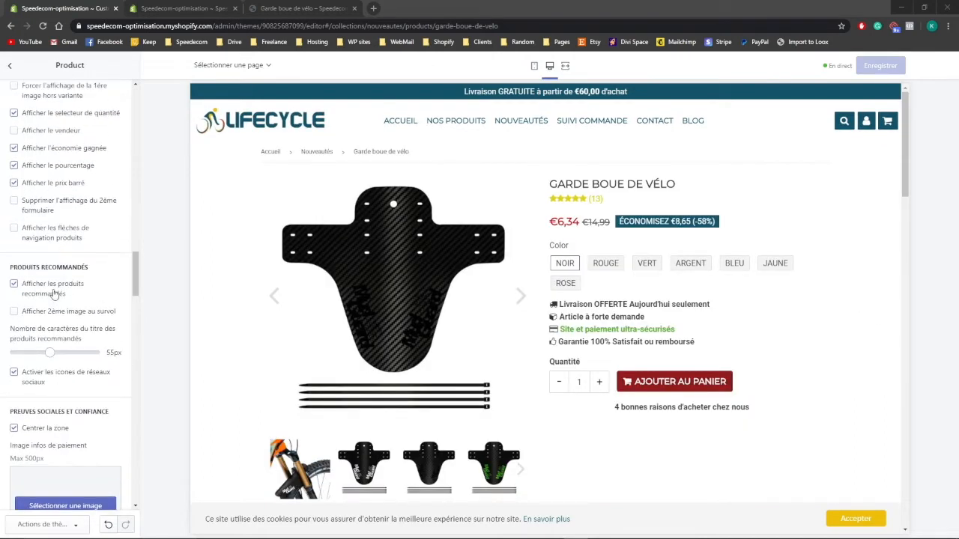
pyautogui.scroll(-1, 249, 293)
pyautogui.scroll(-10, 433, 284)
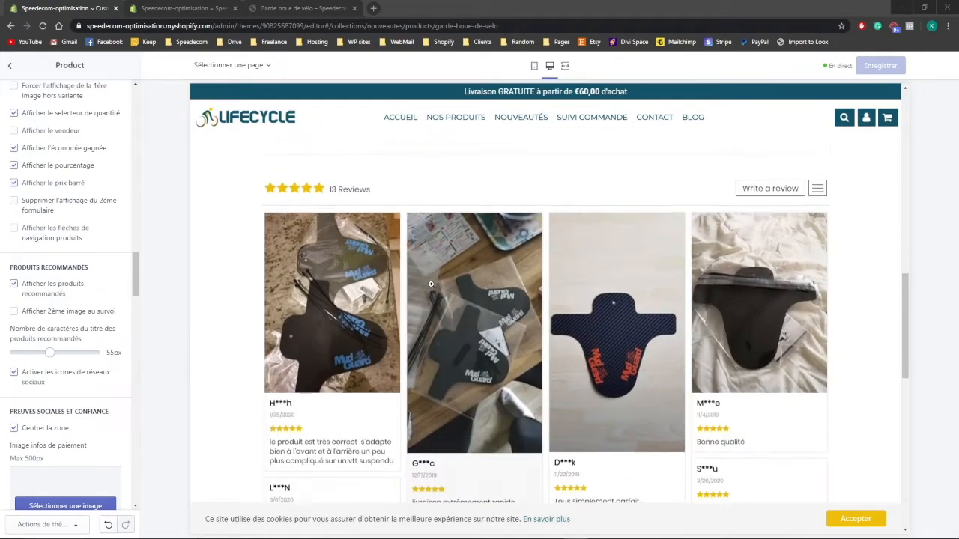
pyautogui.scroll(1, 440, 291)
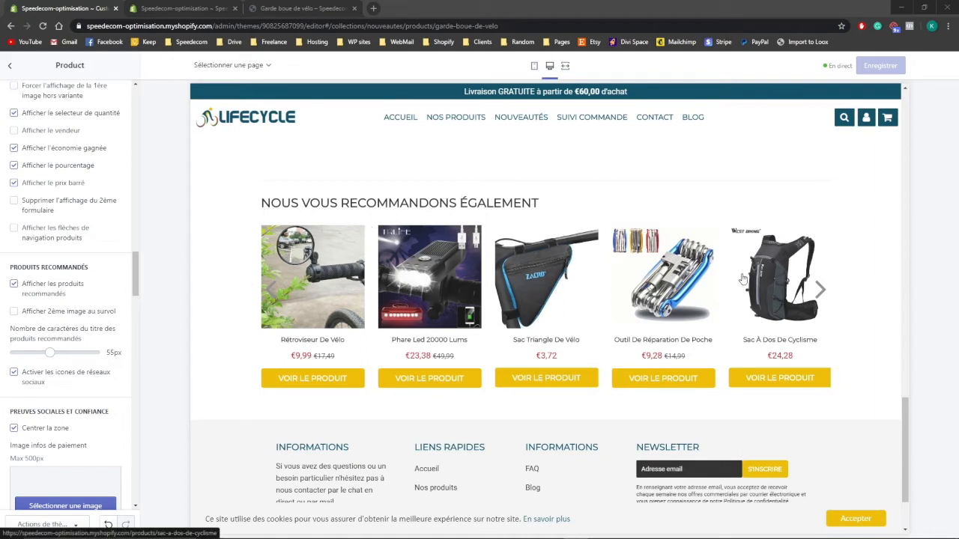
pyautogui.click(819, 290)
pyautogui.click(819, 293)
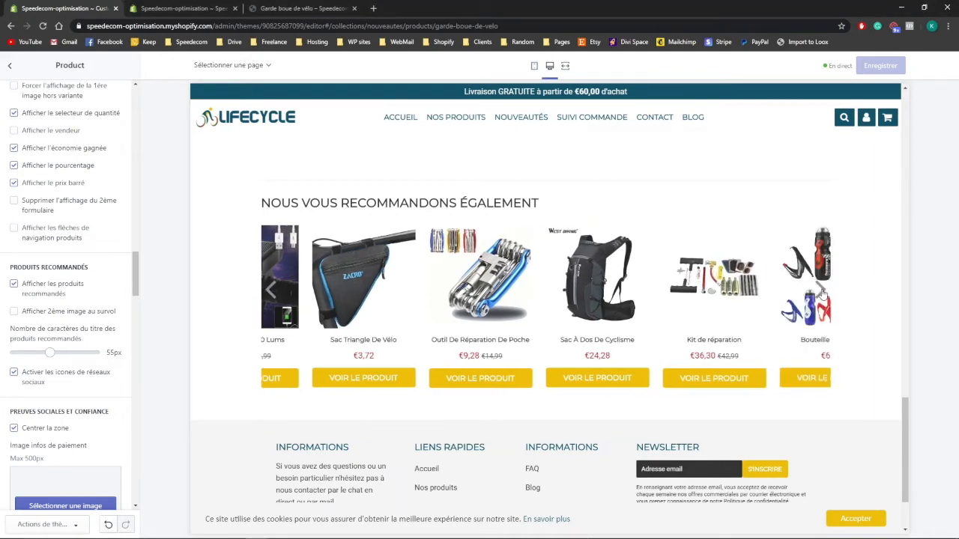
pyautogui.click(820, 293)
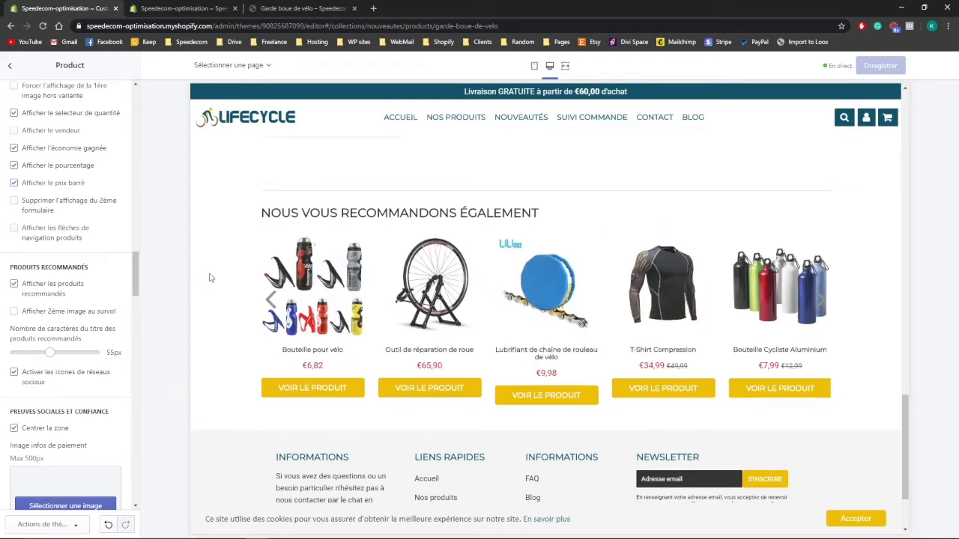
# Switch to the live storefront, display its home page and examine the product cards in the Nouveautés section.
pyautogui.click(273, 6)
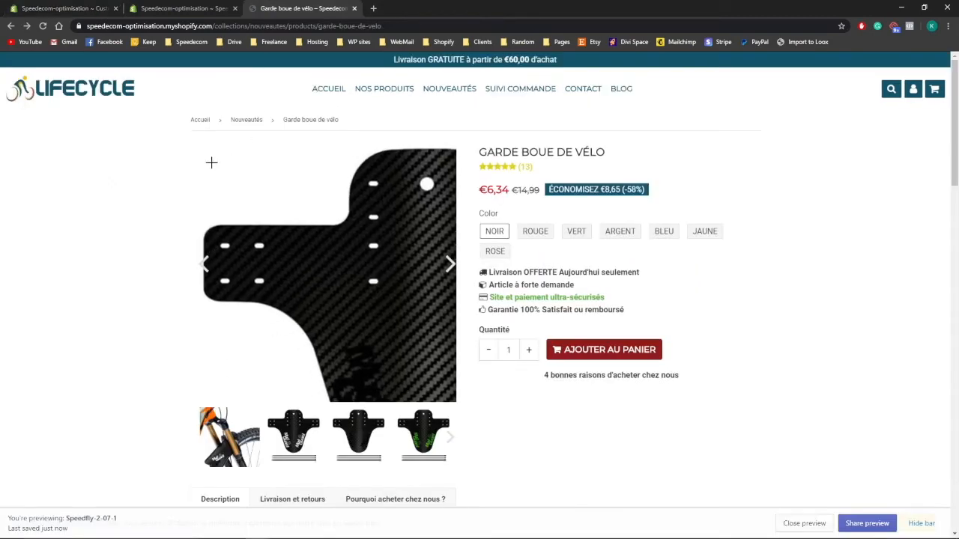
pyautogui.click(103, 104)
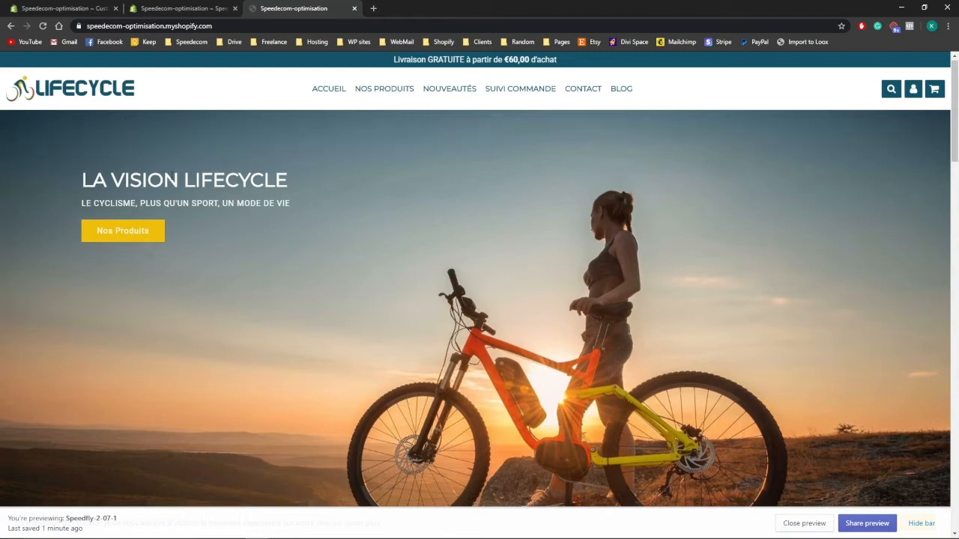
pyautogui.scroll(-5, 171, 176)
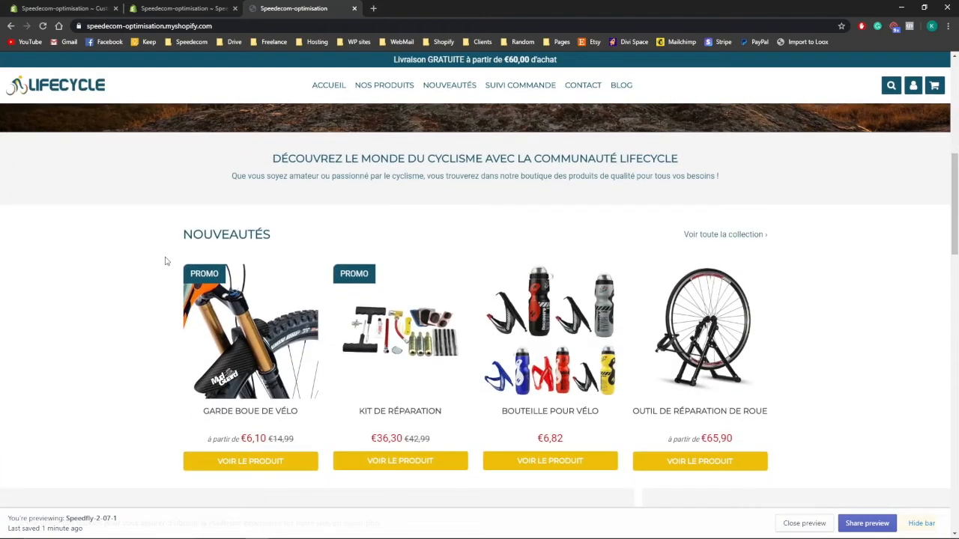
pyautogui.scroll(-2, 147, 283)
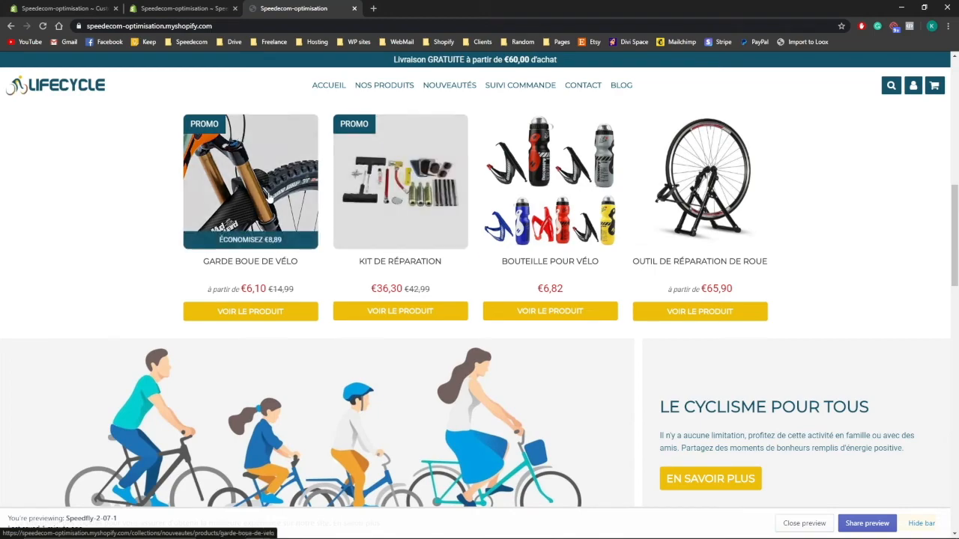
pyautogui.scroll(-1, 267, 196)
pyautogui.scroll(-2, 267, 196)
pyautogui.scroll(12, 269, 196)
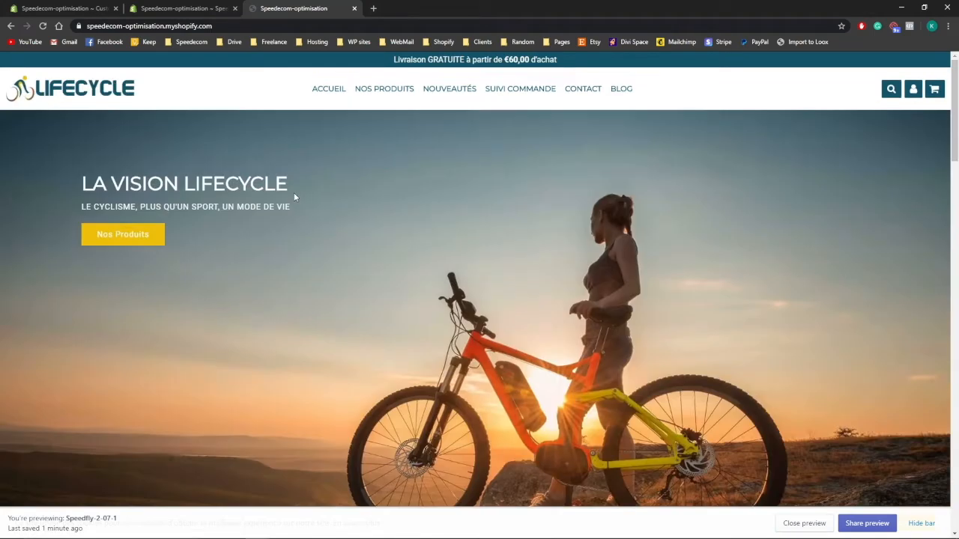
# Display the Nos produits collection and examine the second image shown on its product cards.
pyautogui.click(403, 100)
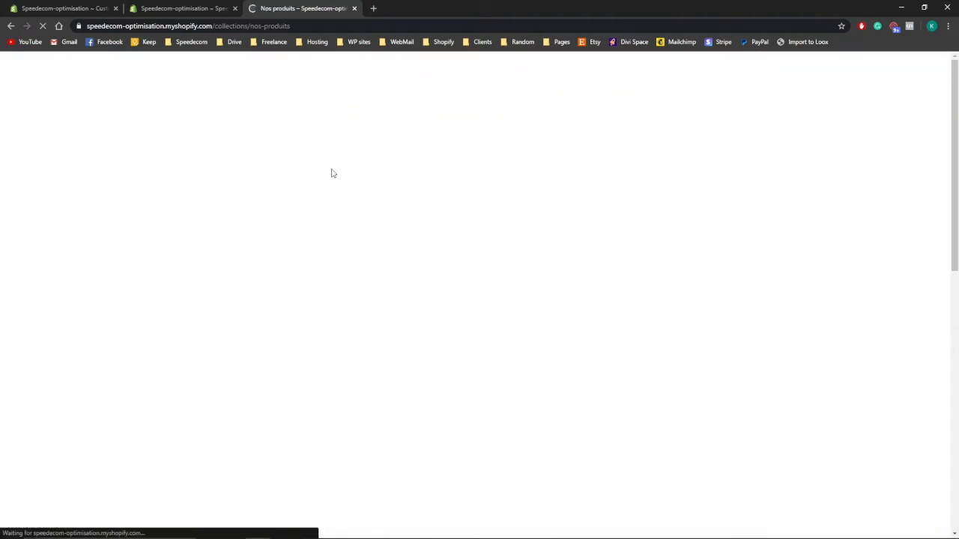
pyautogui.scroll(-2, 296, 198)
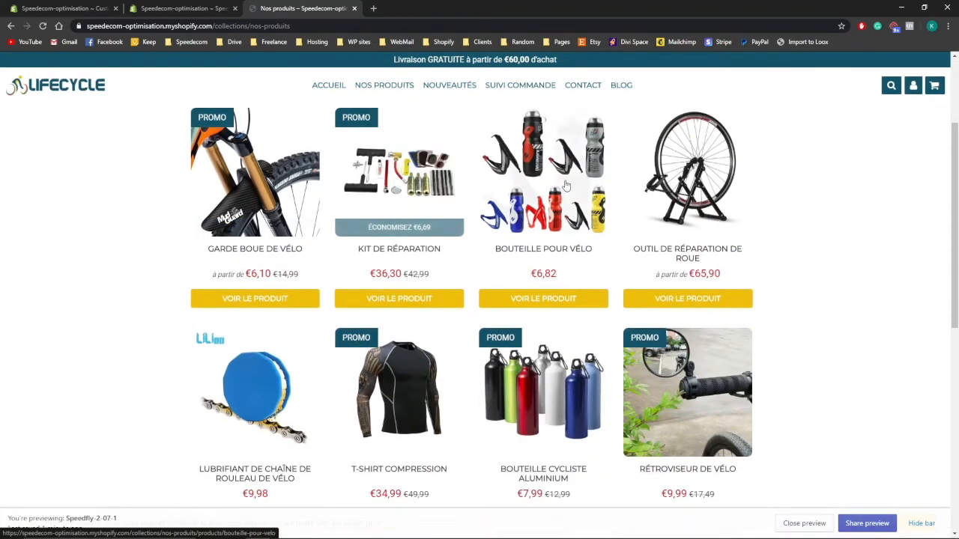
pyautogui.scroll(-2, 577, 283)
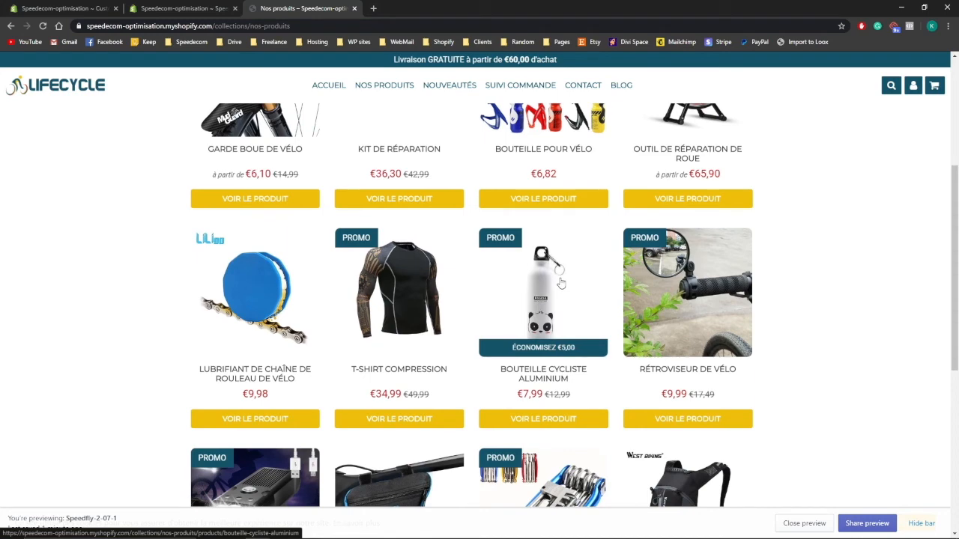
# Return to the theme editor and enable Afficher 2ème image au survol for the recommended products.
pyautogui.click(80, 6)
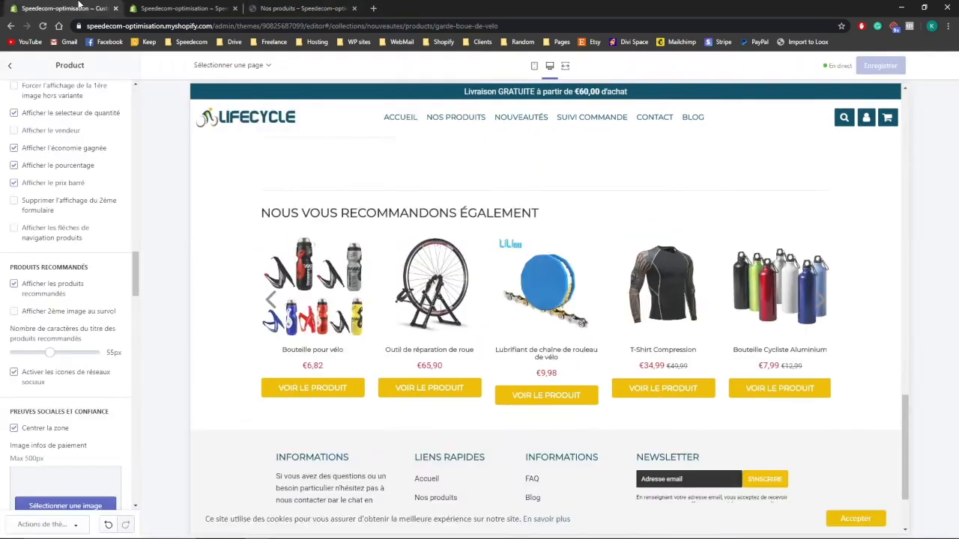
pyautogui.click(59, 316)
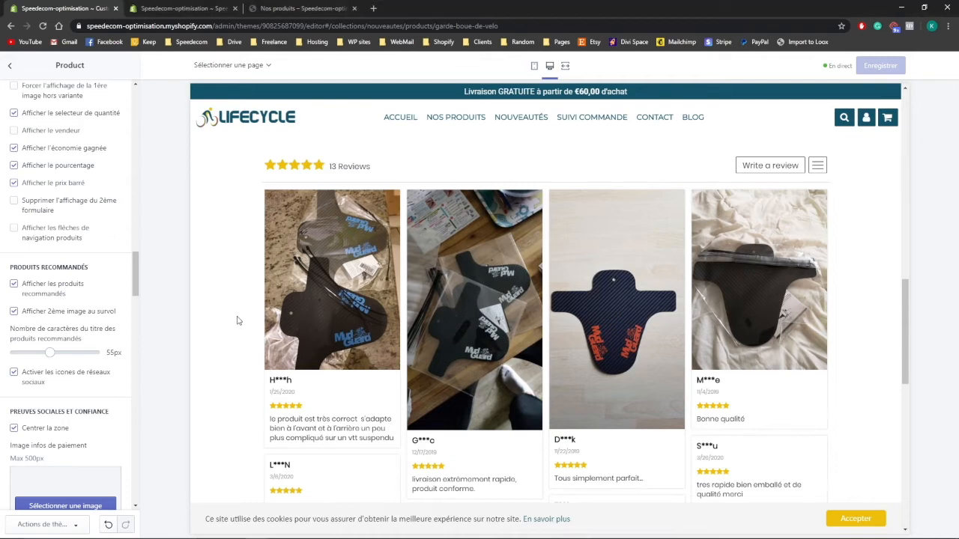
# Set the green Paiement sécurisé garanti banner from the image library as the payment info image in the social proof and trust section.
pyautogui.scroll(-3, 95, 315)
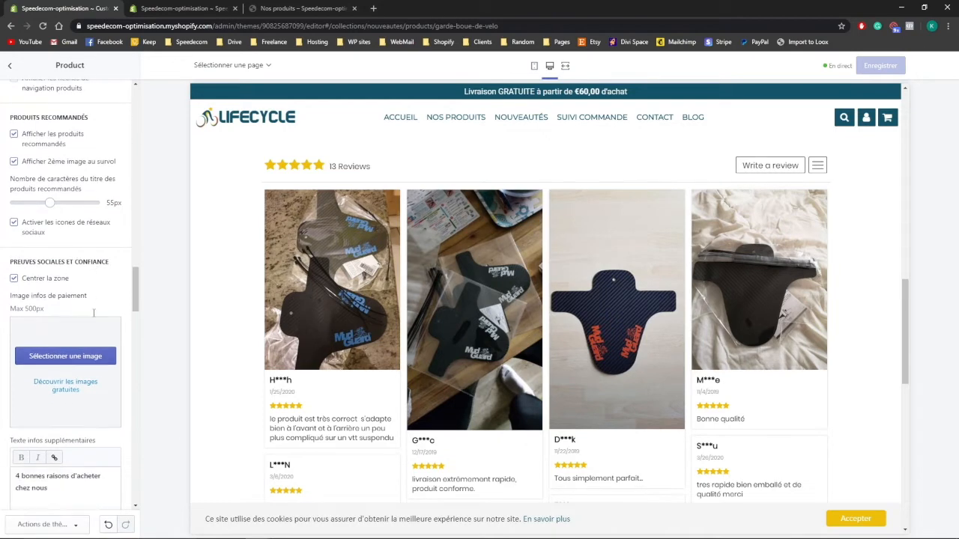
pyautogui.scroll(-1, 93, 313)
pyautogui.scroll(-1, 87, 221)
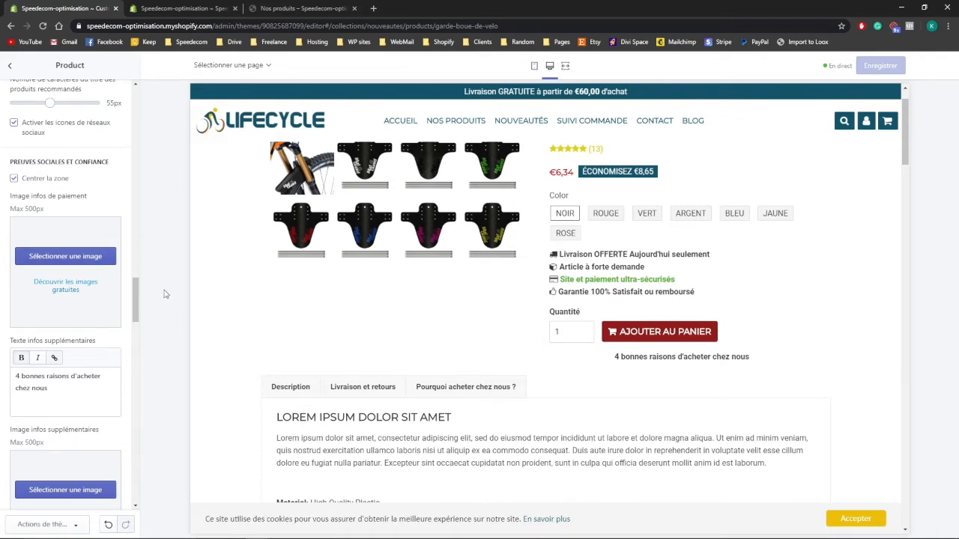
pyautogui.scroll(-1, 83, 283)
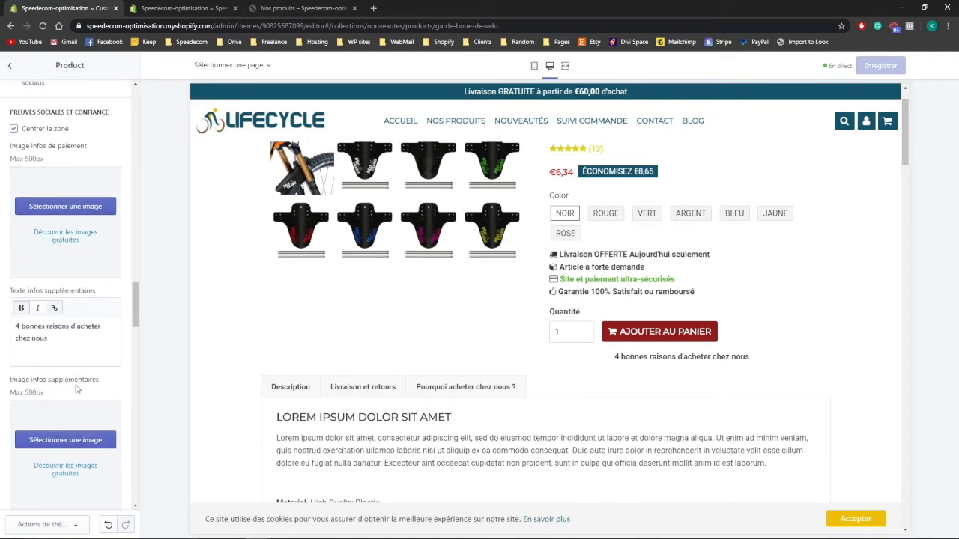
pyautogui.click(47, 204)
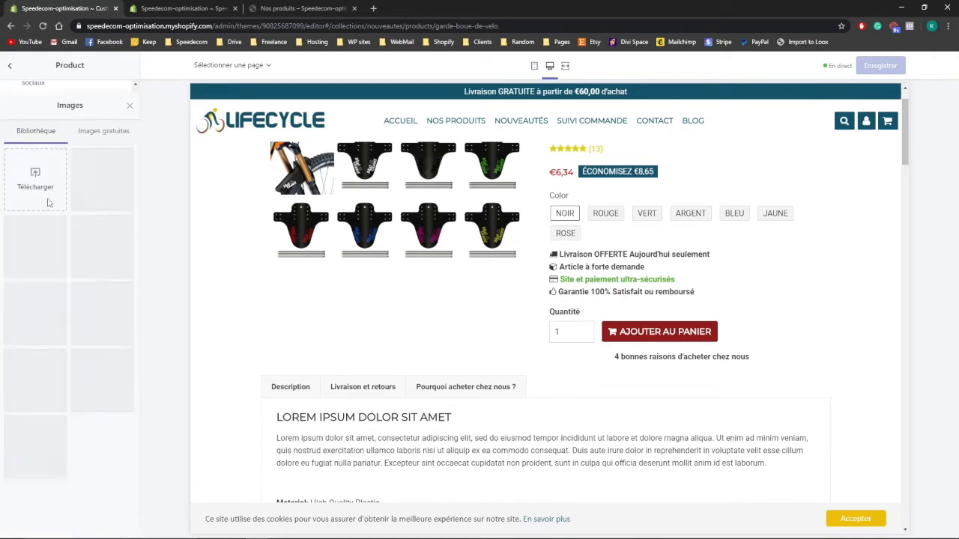
pyautogui.click(101, 155)
pyautogui.click(89, 524)
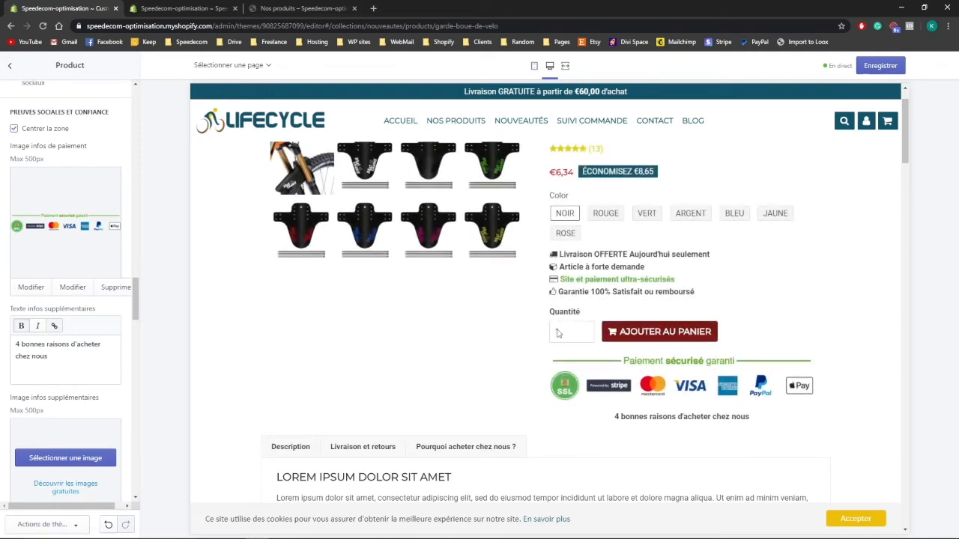
# Try the Paiement sécurisé garanti banner as the additional info image below the 4 bonnes raisons d'acheter chez nous text.
pyautogui.click(71, 360)
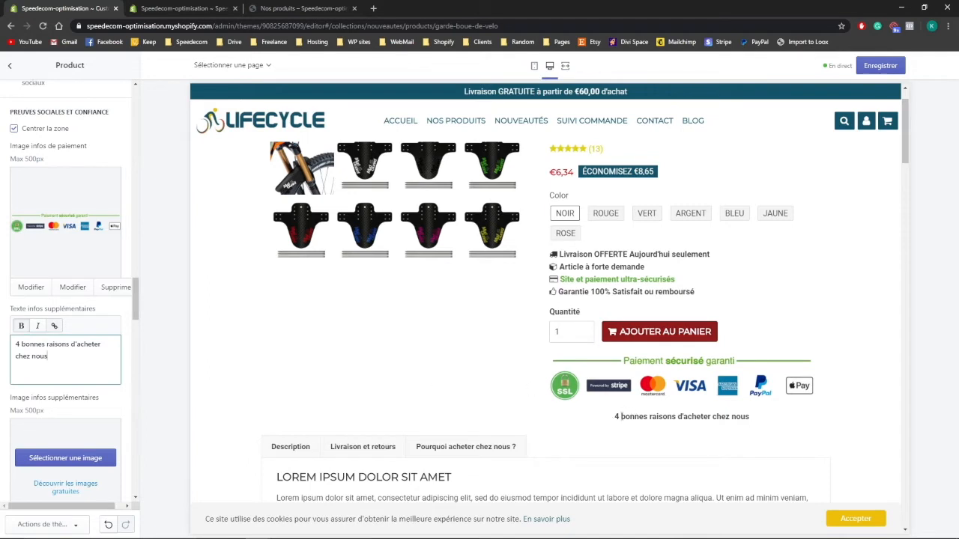
pyautogui.hotkey('ctrl', 'a')
pyautogui.click(83, 361)
pyautogui.scroll(-1, 83, 360)
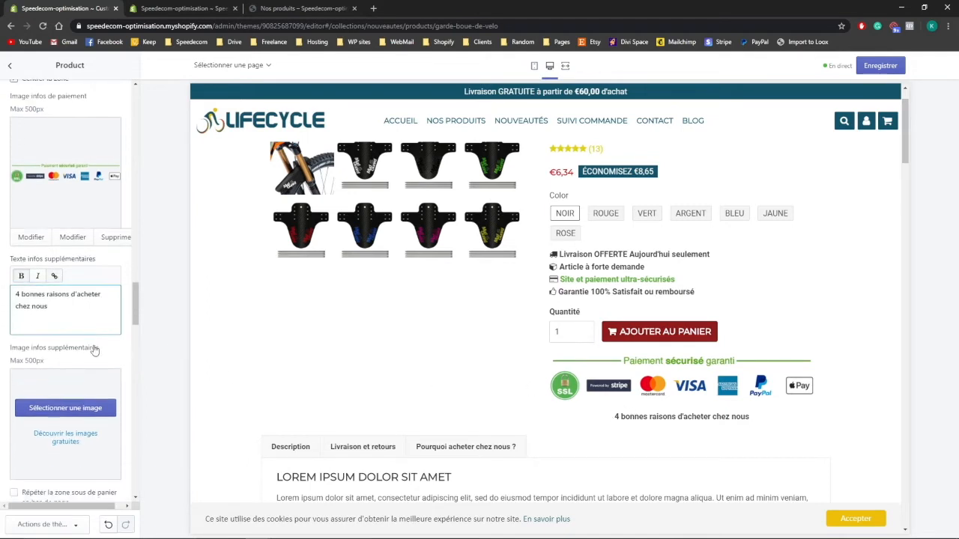
pyautogui.click(83, 408)
pyautogui.click(107, 159)
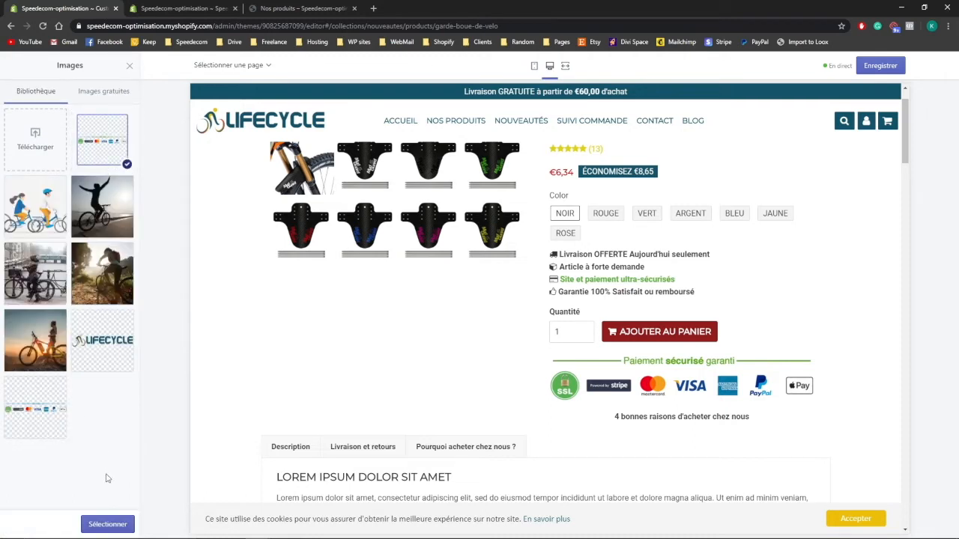
pyautogui.click(107, 524)
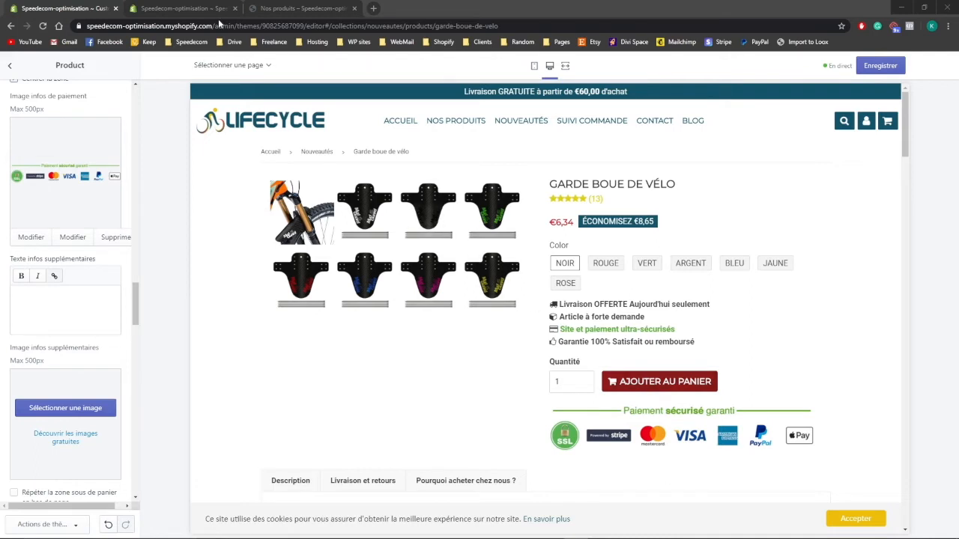
# Open the surcharge.scss.liquid asset in the code editor of the Speedfly-2-07-1 theme, closing theme.liquid.
pyautogui.hotkey('ctrl', 'Tab')
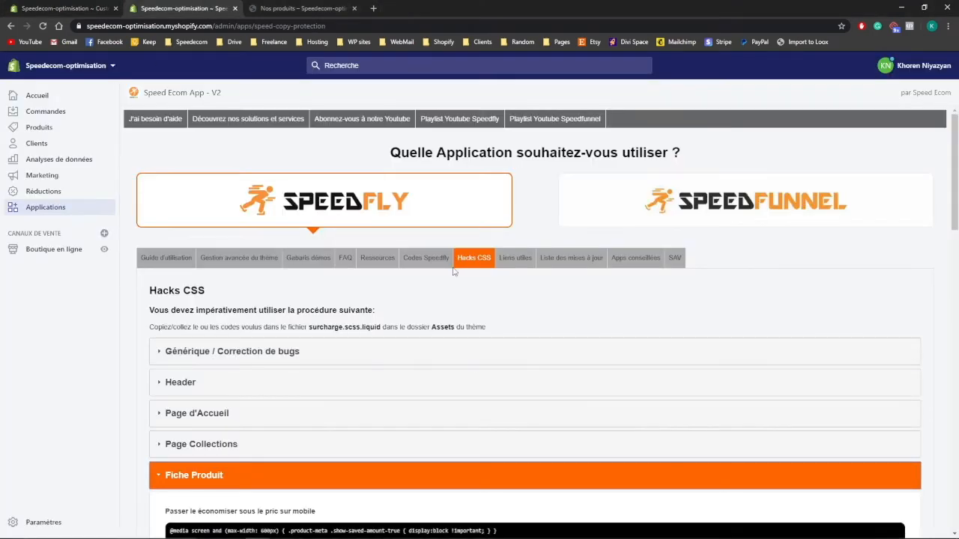
pyautogui.click(58, 254)
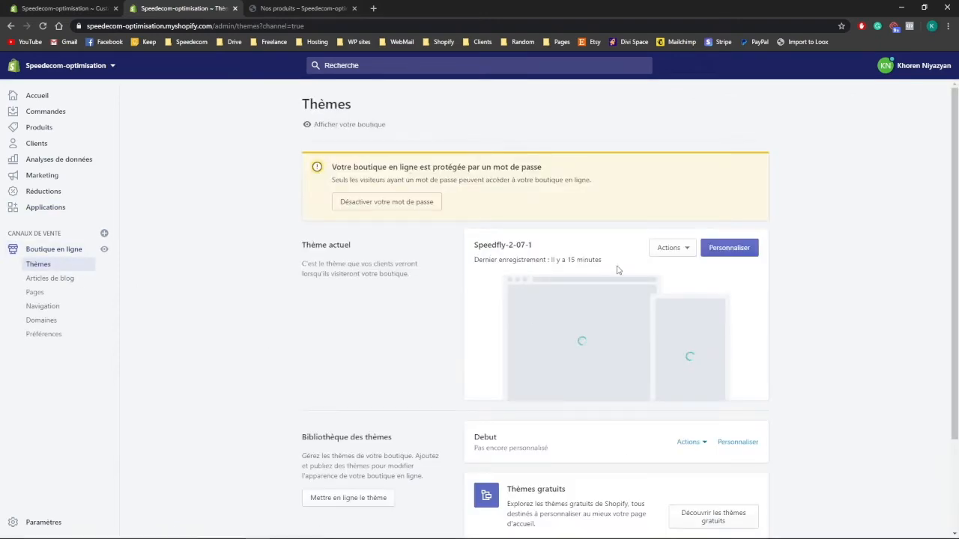
pyautogui.click(659, 249)
pyautogui.click(664, 354)
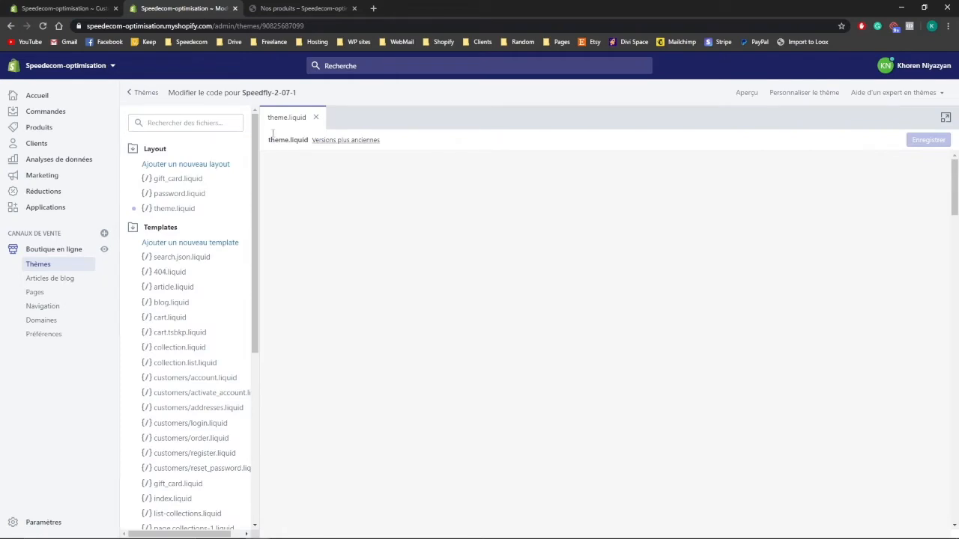
pyautogui.click(315, 119)
pyautogui.click(151, 123)
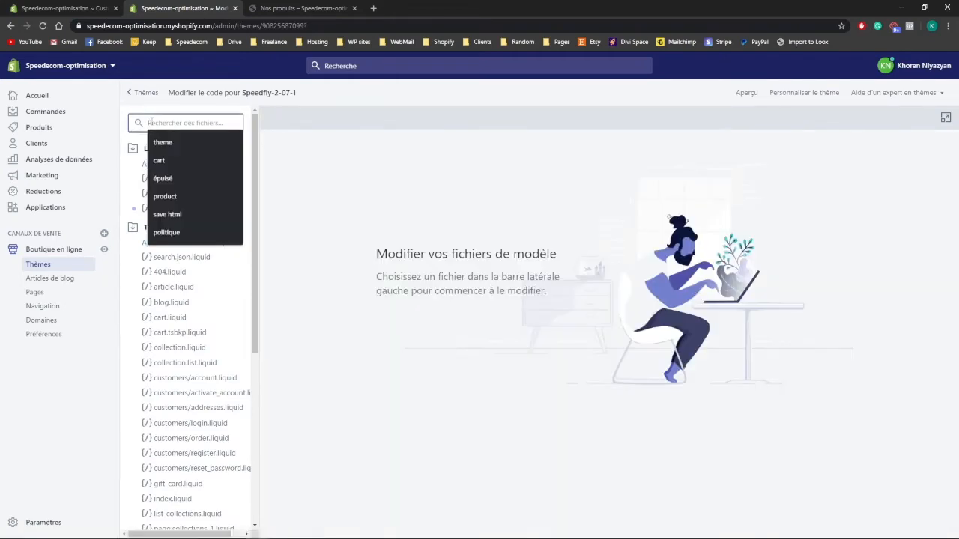
pyautogui.write('surchar')
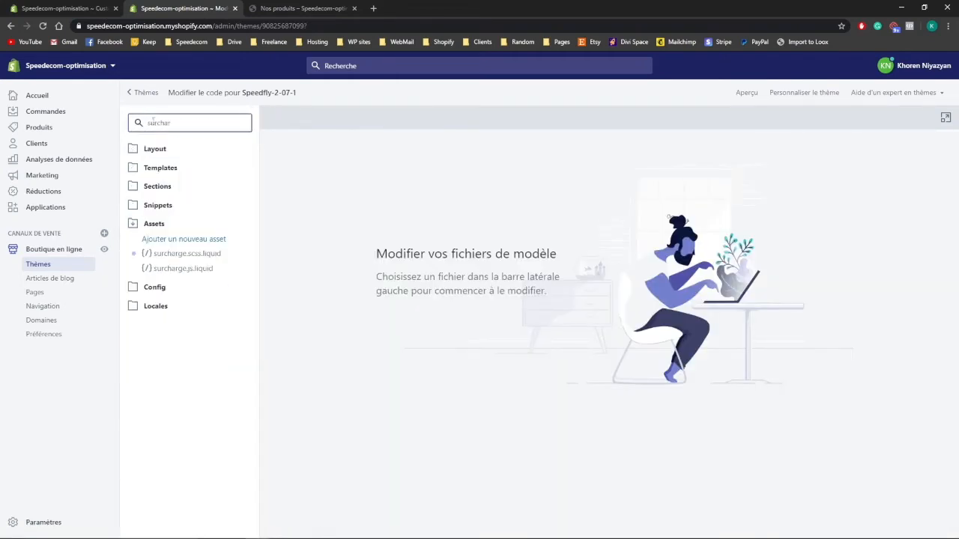
pyautogui.click(189, 254)
# Paste the copied full-width add-to-cart button CSS hack on line 10 of surcharge.scss.liquid and save the file.
pyautogui.click(558, 215)
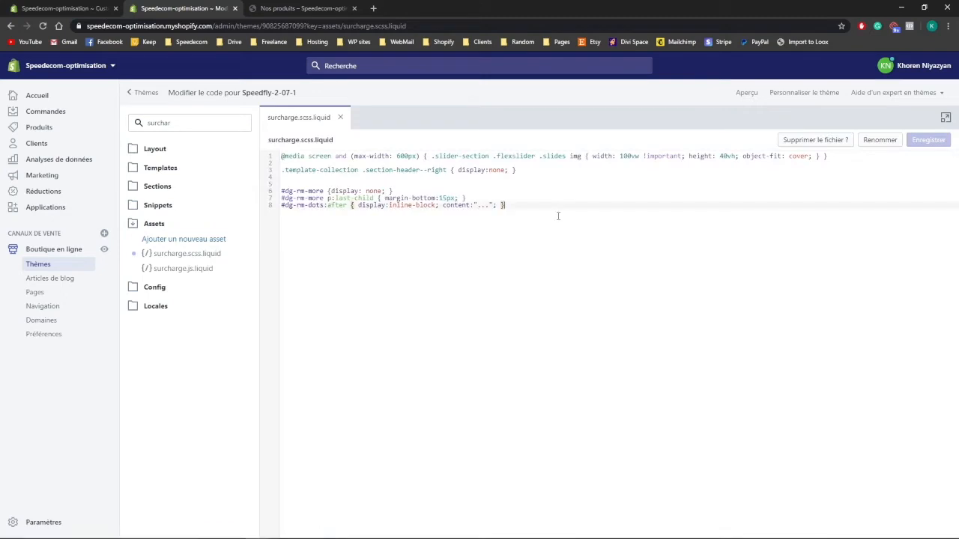
pyautogui.press('Return')
pyautogui.press('Return')
pyautogui.hotkey('ctrl', 'v')
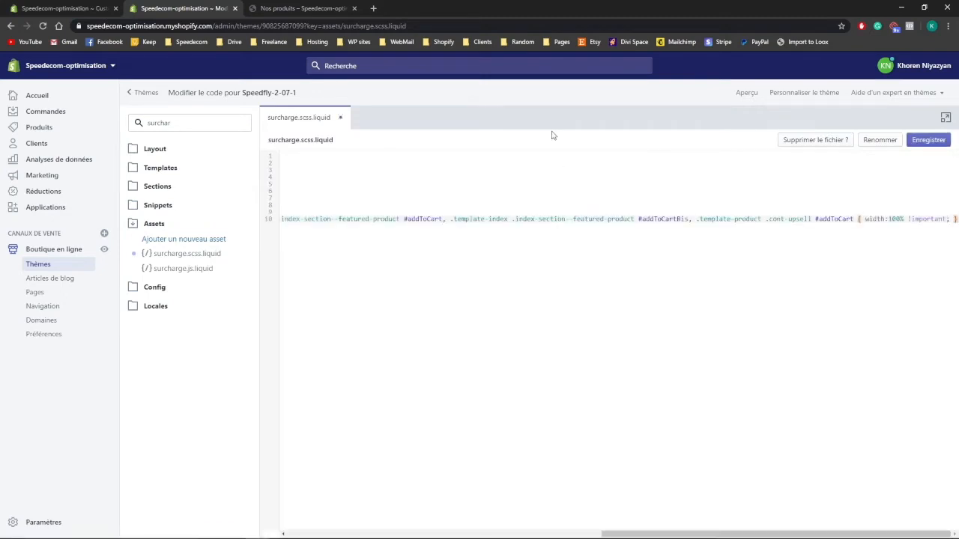
pyautogui.click(929, 140)
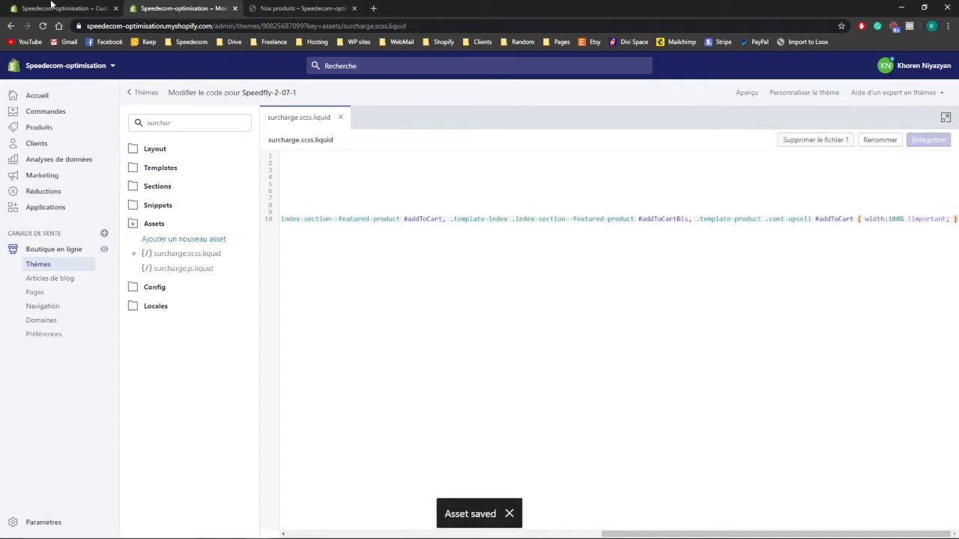
# Check the Activer le surcharge.scss.liquid option under the theme's Optimisation & Performance settings and review the pasted CSS rule from its start.
pyautogui.hotkey('ctrl', 'shift', 'Tab')
pyautogui.click(11, 65)
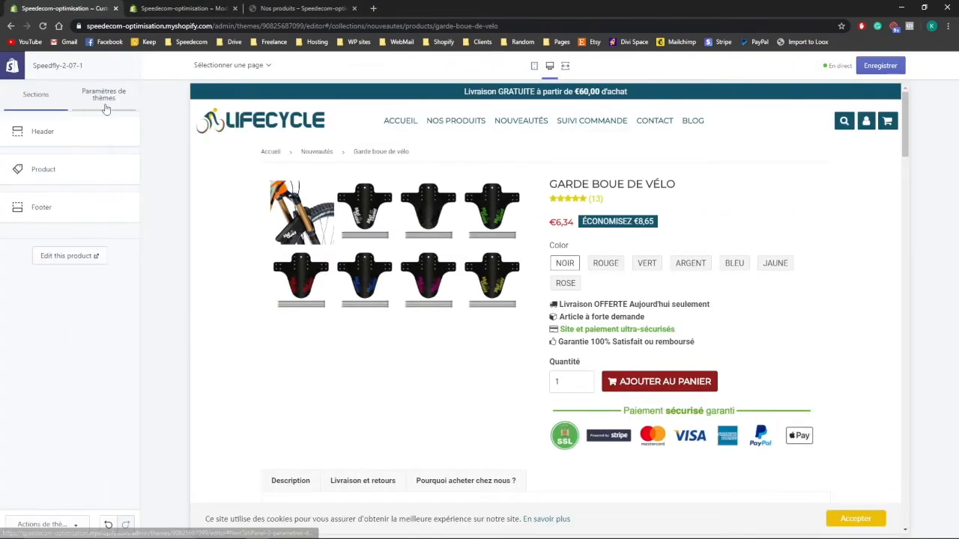
pyautogui.click(104, 95)
pyautogui.scroll(-5, 55, 278)
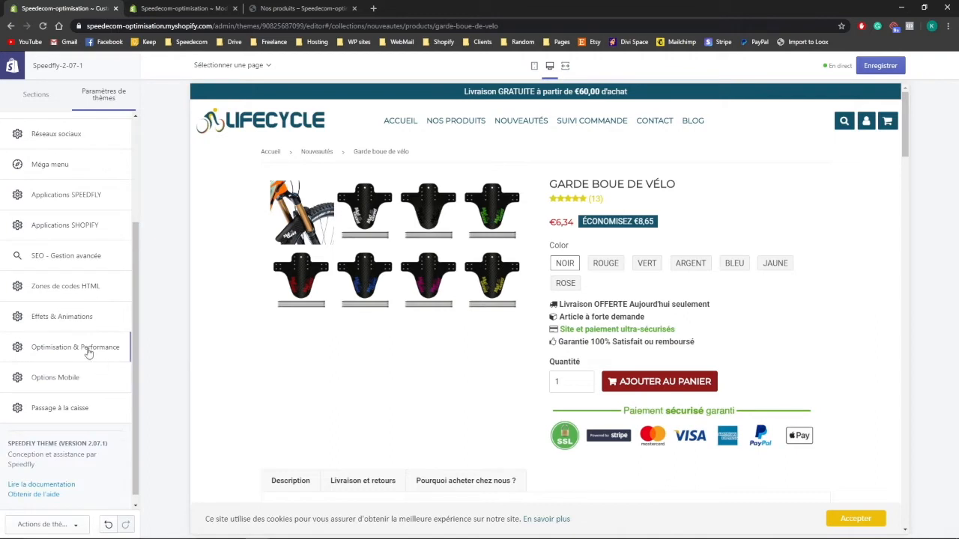
pyautogui.click(67, 346)
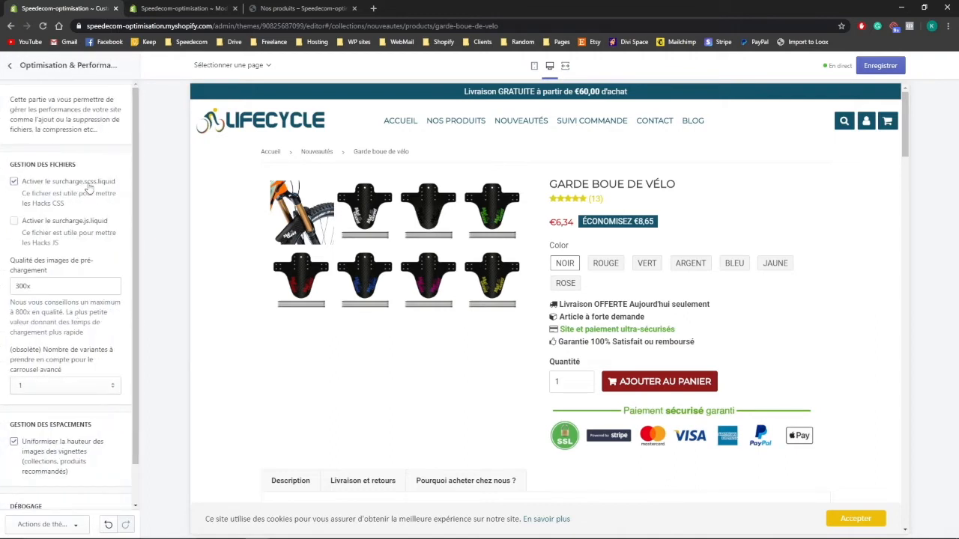
pyautogui.click(155, 8)
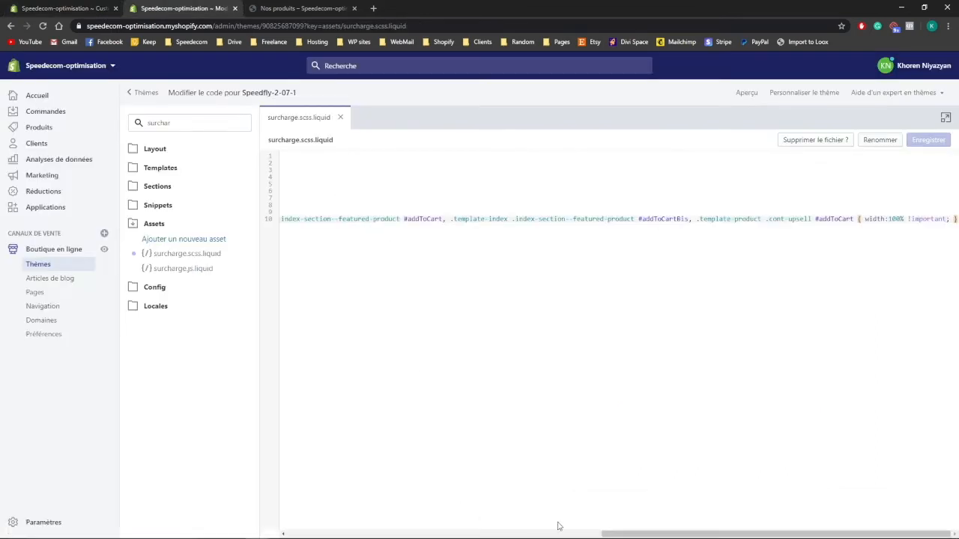
pyautogui.moveTo(610, 535); pyautogui.dragTo(323, 536)
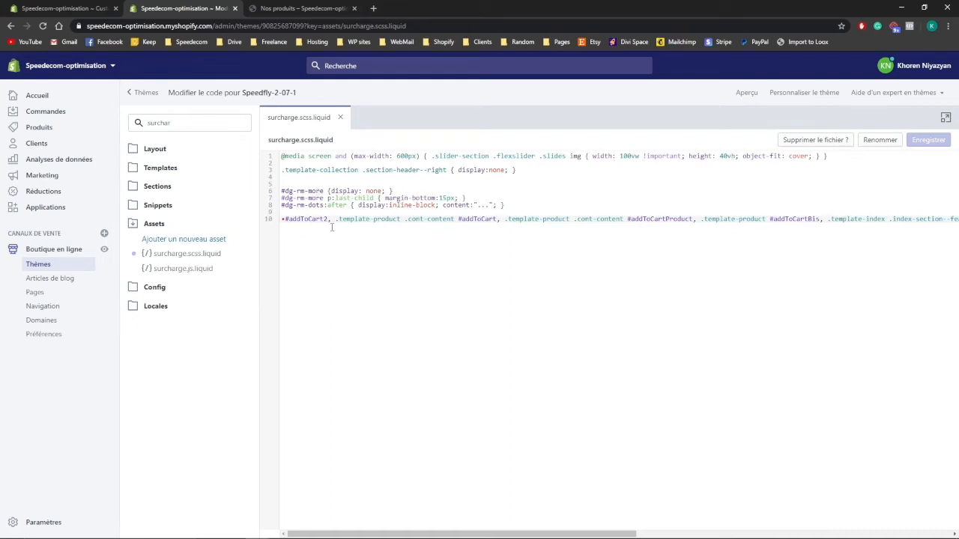
pyautogui.click(91, 7)
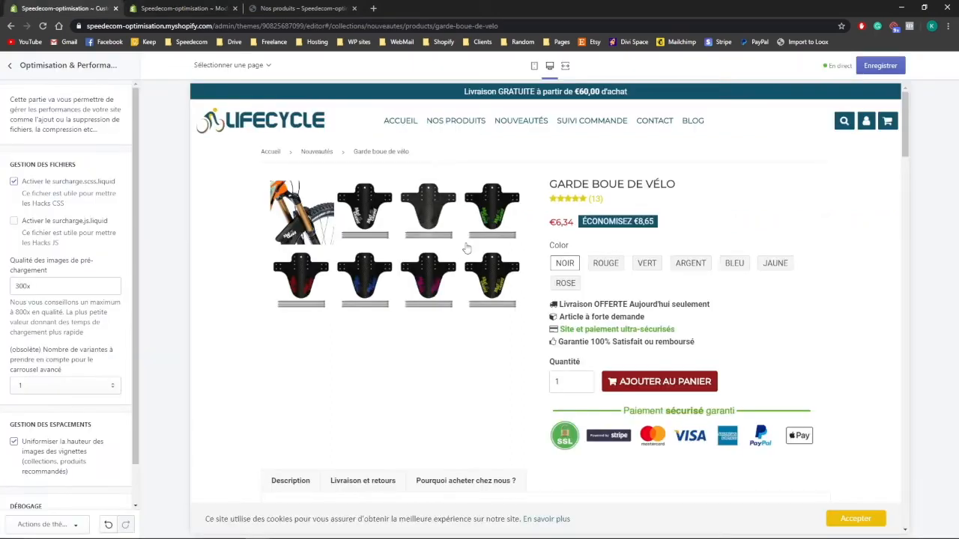
# Save the theme customizations and examine the add-to-cart button and reassurance lines in the product preview.
pyautogui.click(867, 71)
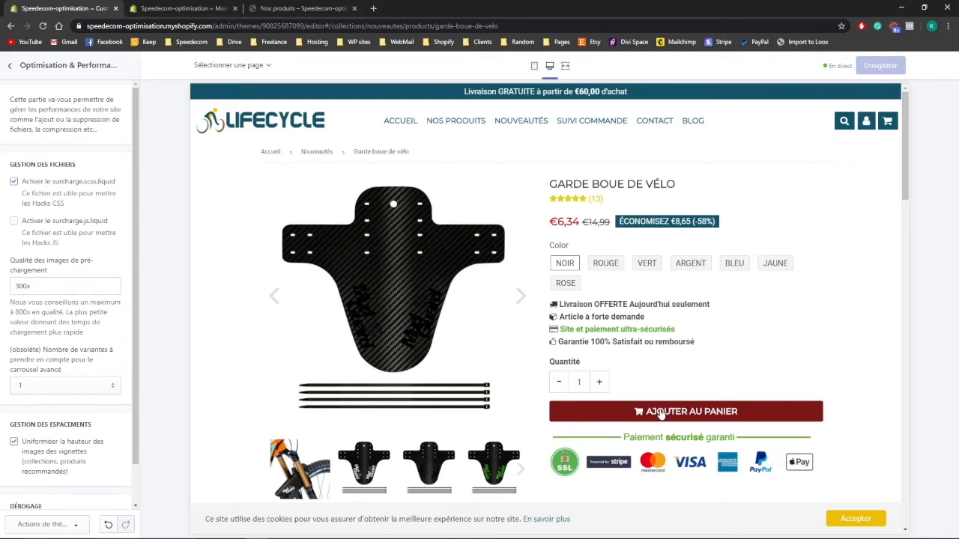
pyautogui.moveTo(558, 304); pyautogui.dragTo(658, 366)
pyautogui.click(679, 341)
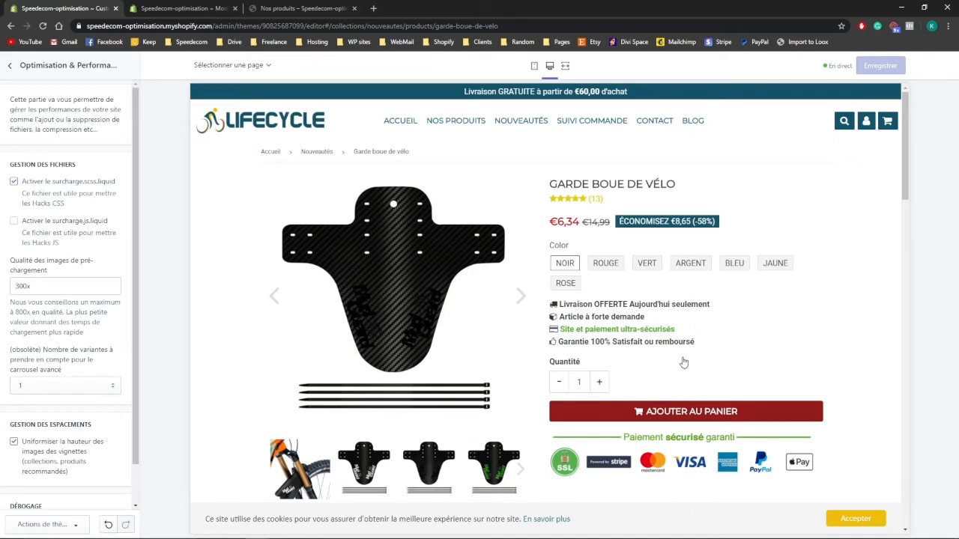
# Open the Product section's settings at the Zone de contenu options.
pyautogui.click(10, 72)
pyautogui.click(51, 105)
pyautogui.click(49, 172)
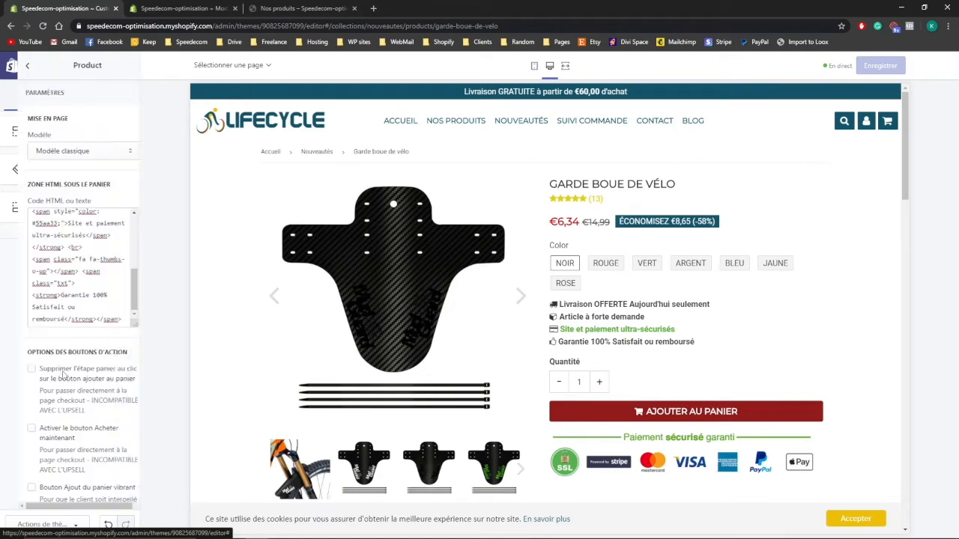
pyautogui.scroll(-15, 74, 338)
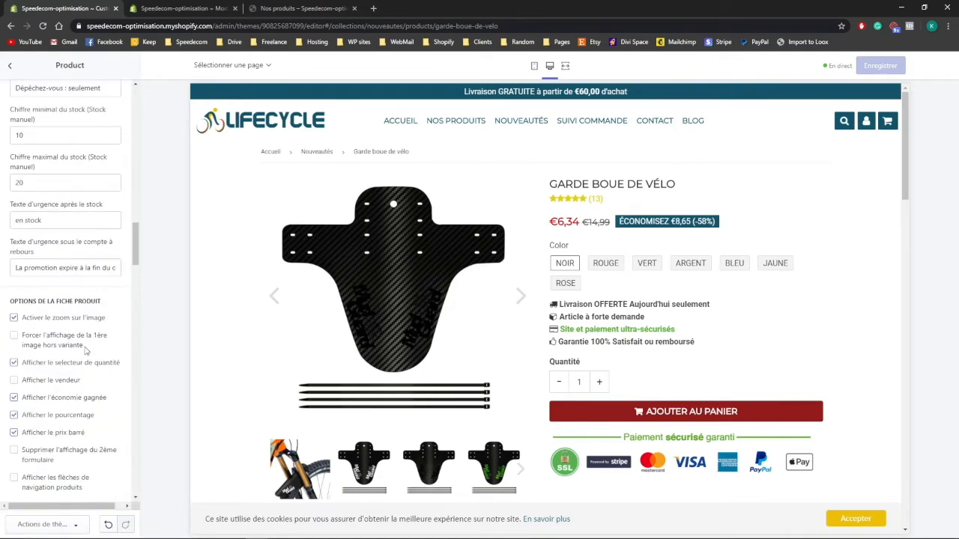
pyautogui.scroll(-10, 86, 351)
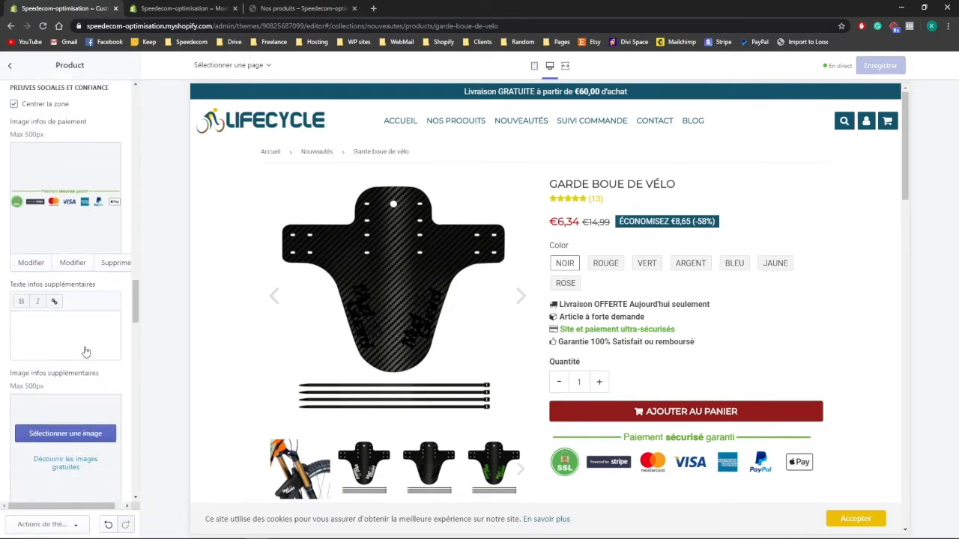
pyautogui.scroll(-3, 86, 351)
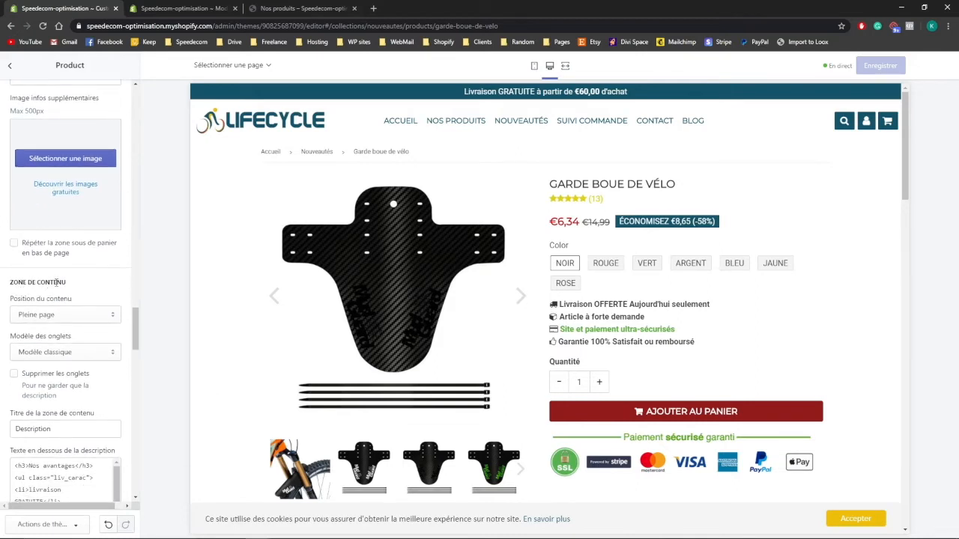
pyautogui.scroll(-1, 57, 282)
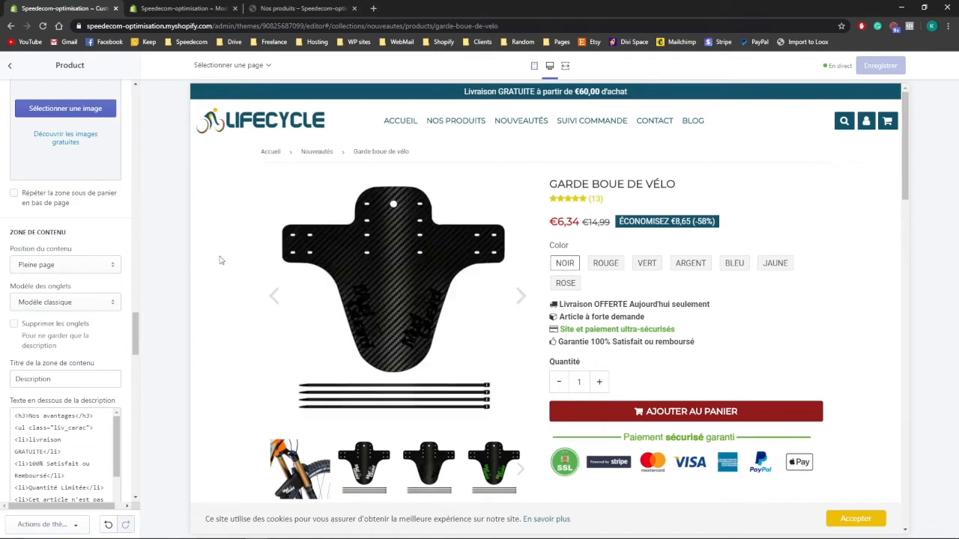
# Choose Pleine page as Position du contenu and examine the description tabs and order form beneath the product in the preview.
pyautogui.click(92, 266)
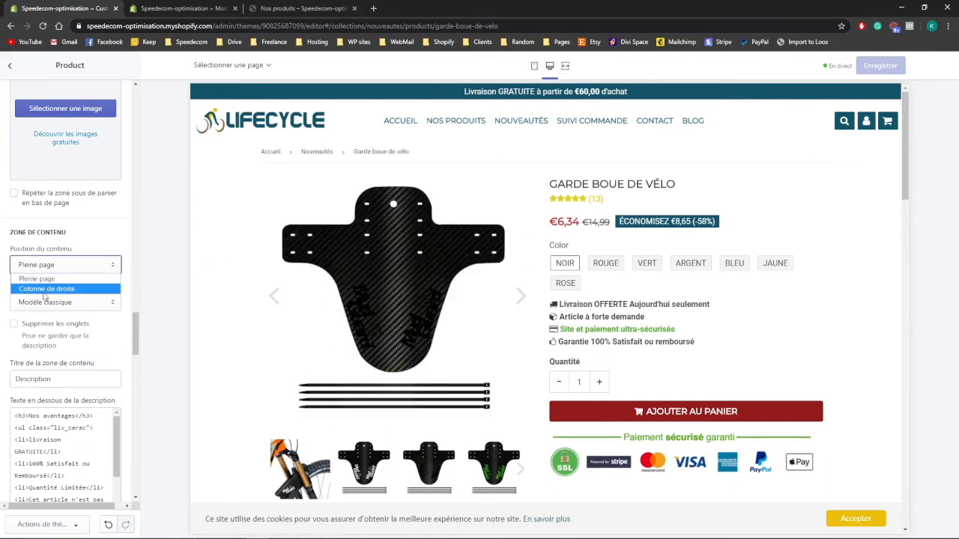
pyautogui.click(38, 278)
pyautogui.scroll(-4, 521, 273)
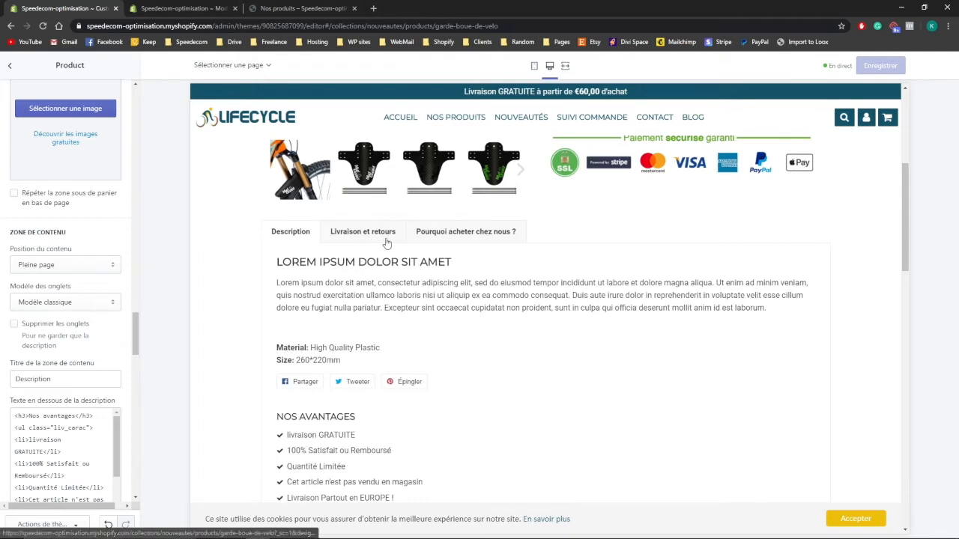
pyautogui.scroll(-2, 441, 294)
pyautogui.scroll(2, 421, 278)
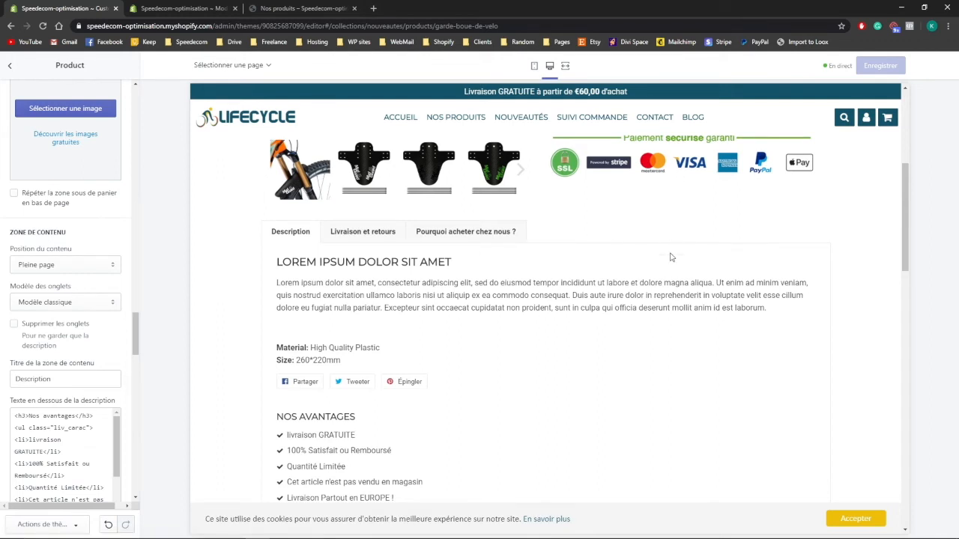
pyautogui.scroll(-5, 671, 300)
pyautogui.scroll(5, 670, 301)
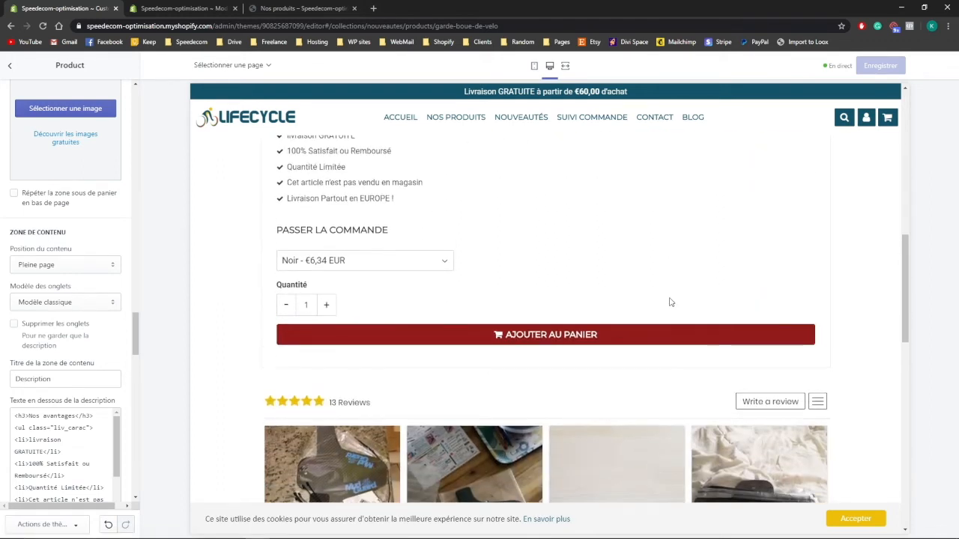
pyautogui.scroll(1, 663, 332)
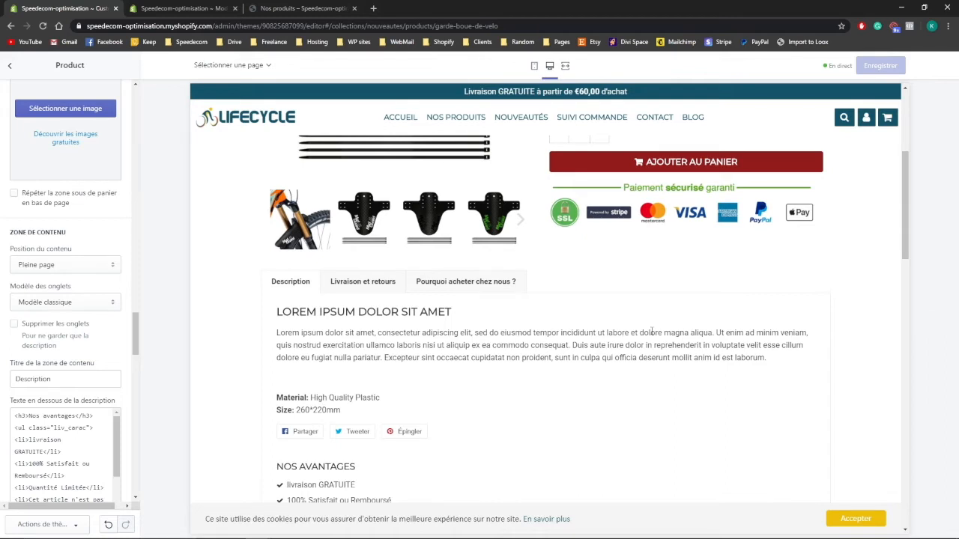
# Set Modèle des onglets to Modèle épuré, check the tabs in the preview and save the theme.
pyautogui.click(53, 303)
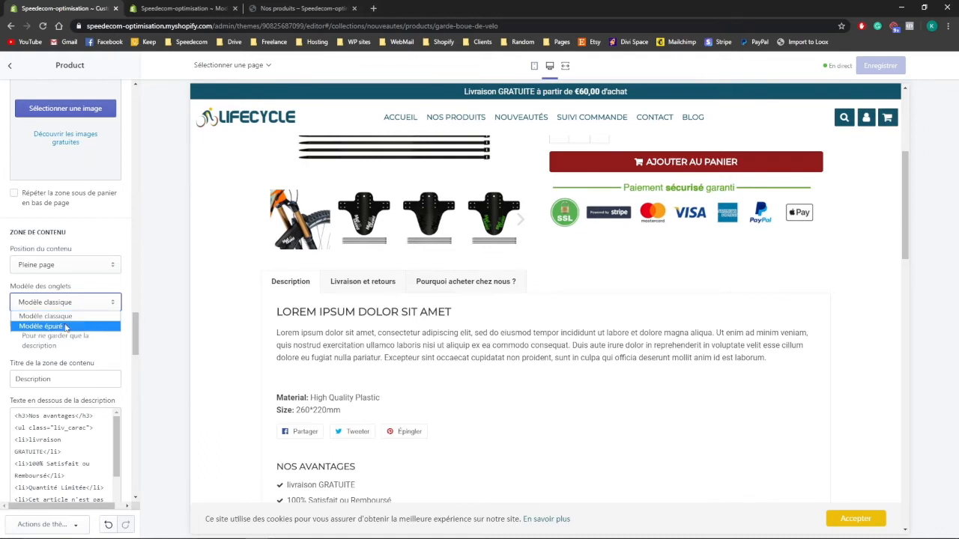
pyautogui.click(65, 327)
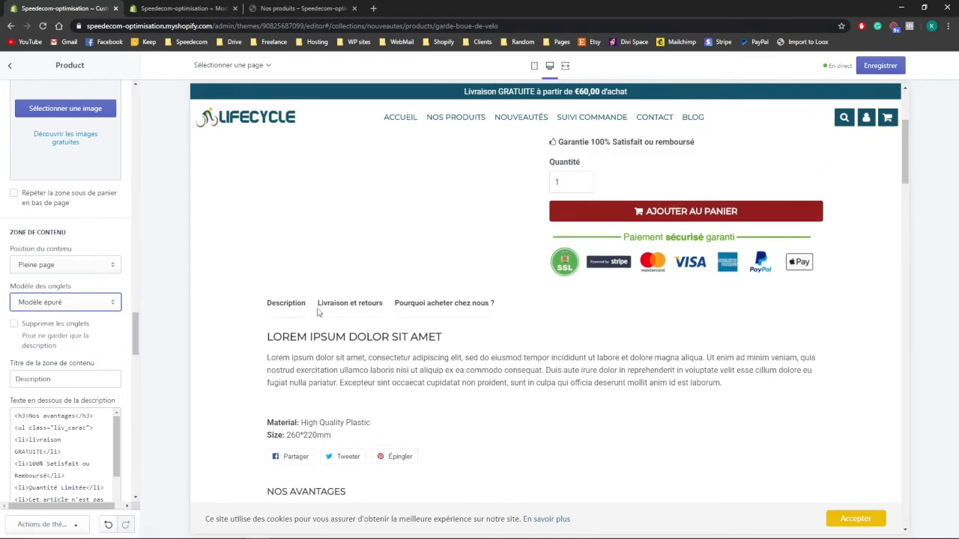
pyautogui.scroll(-8, 249, 320)
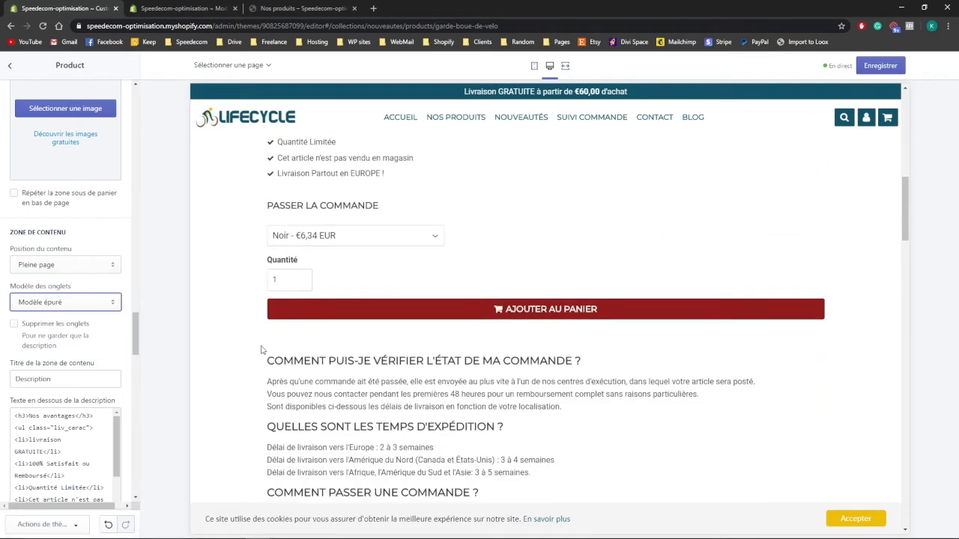
pyautogui.scroll(12, 262, 350)
pyautogui.scroll(-3, 264, 349)
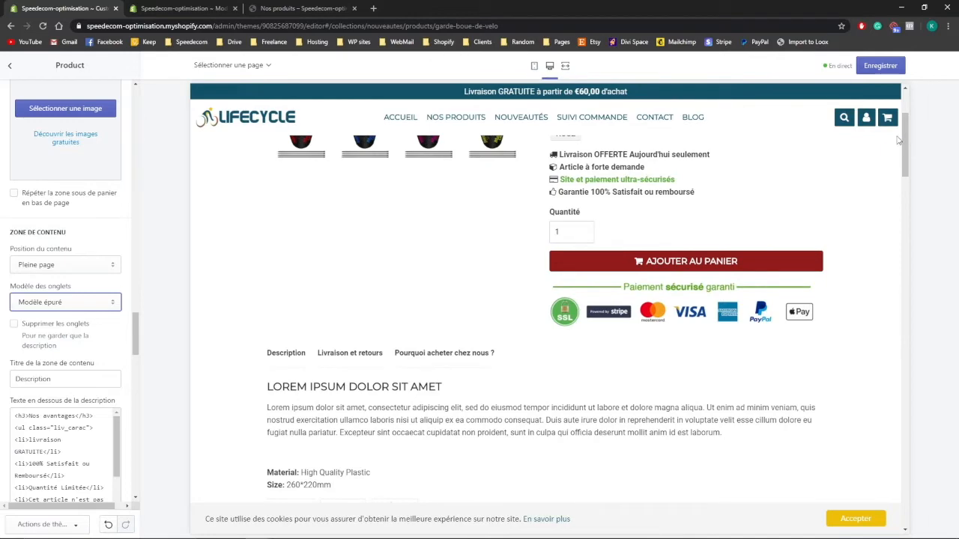
pyautogui.click(880, 66)
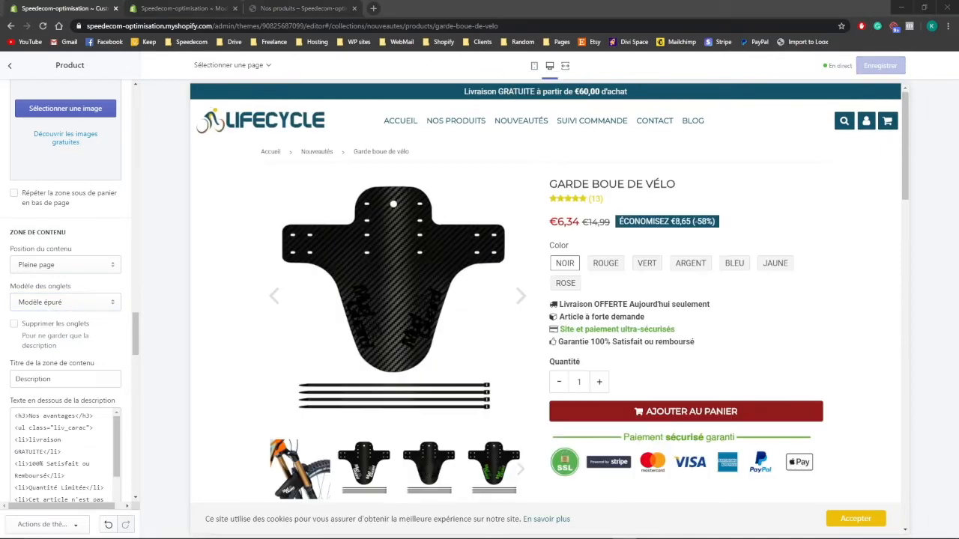
# Examine the content tabs in the preview alongside the title and text settings that fill each content zone.
pyautogui.scroll(-1, 362, 397)
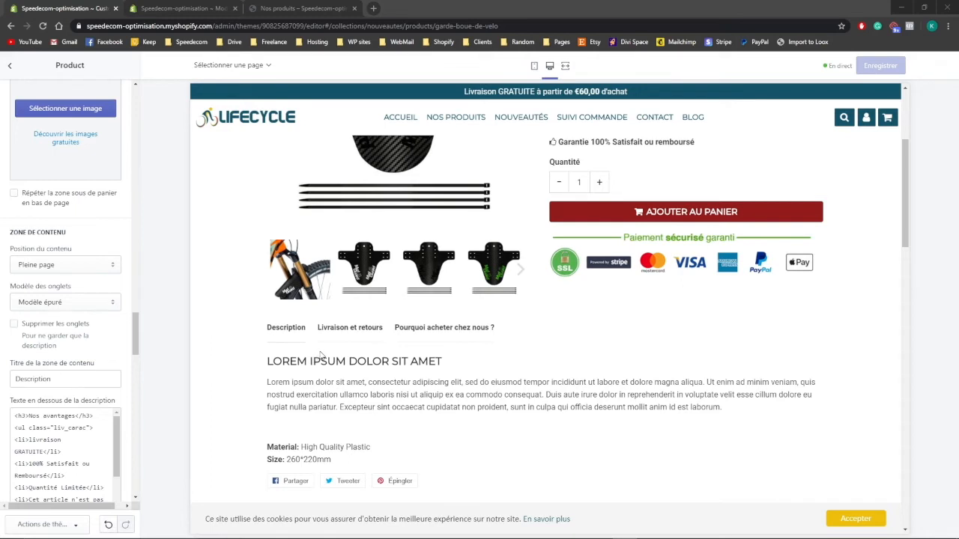
pyautogui.scroll(-3, 315, 355)
pyautogui.scroll(2, 326, 355)
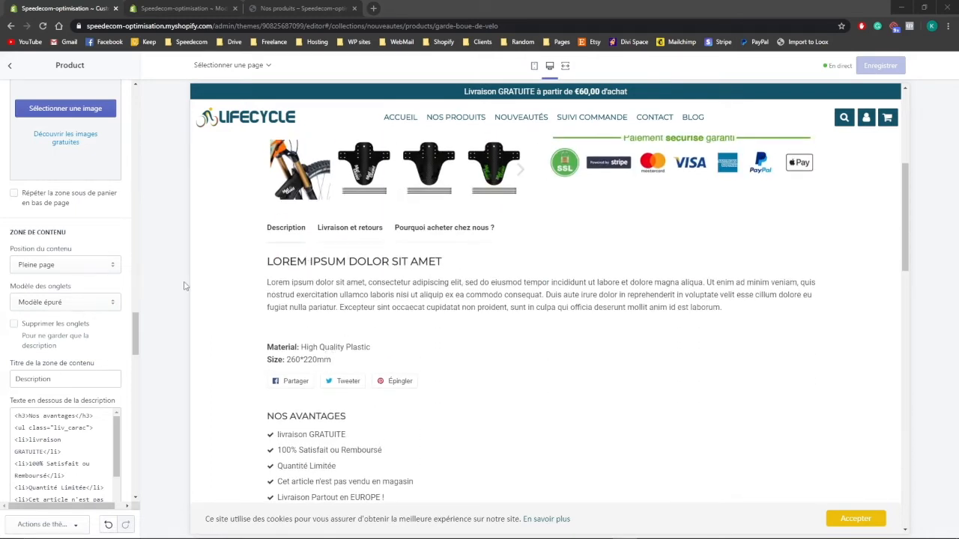
pyautogui.scroll(-2, 57, 314)
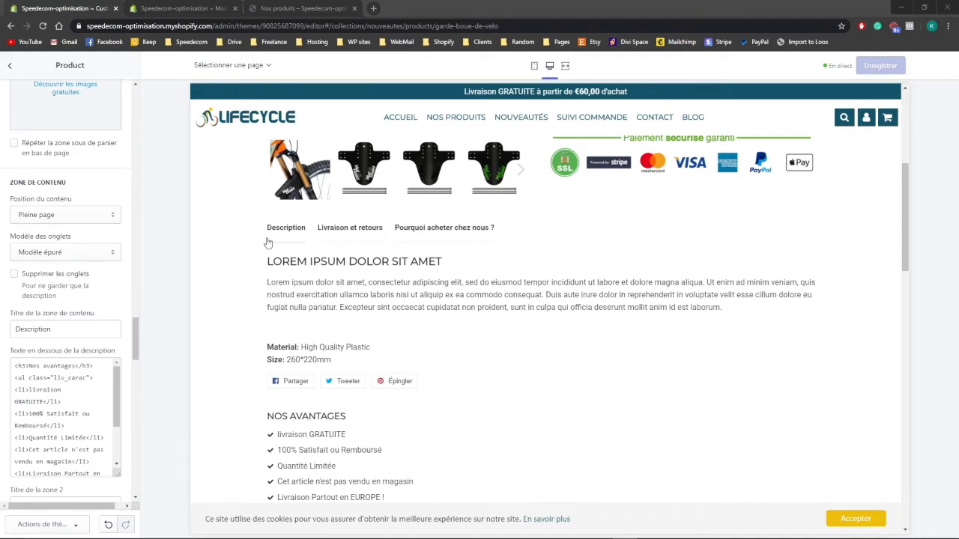
pyautogui.scroll(-1, 106, 289)
pyautogui.scroll(-1, 123, 288)
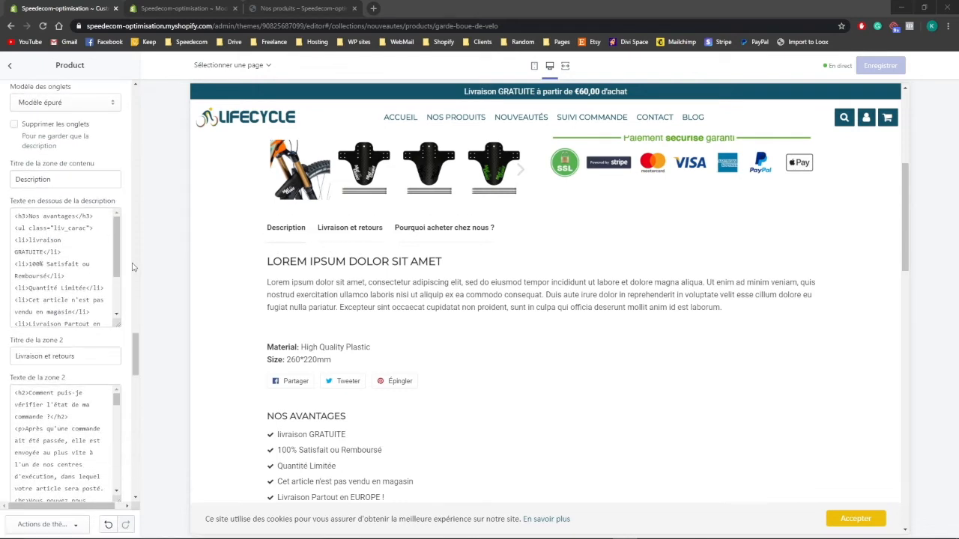
# Show the Livraison et retours tab in the preview and compare it with the zone 2 title and text settings.
pyautogui.scroll(-1, 132, 267)
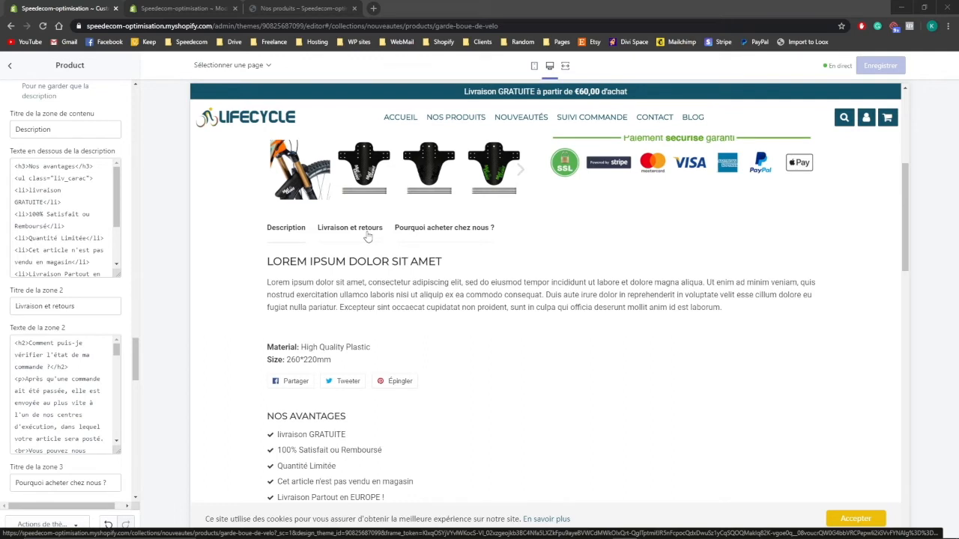
pyautogui.scroll(-2, 60, 217)
pyautogui.scroll(-1, 54, 283)
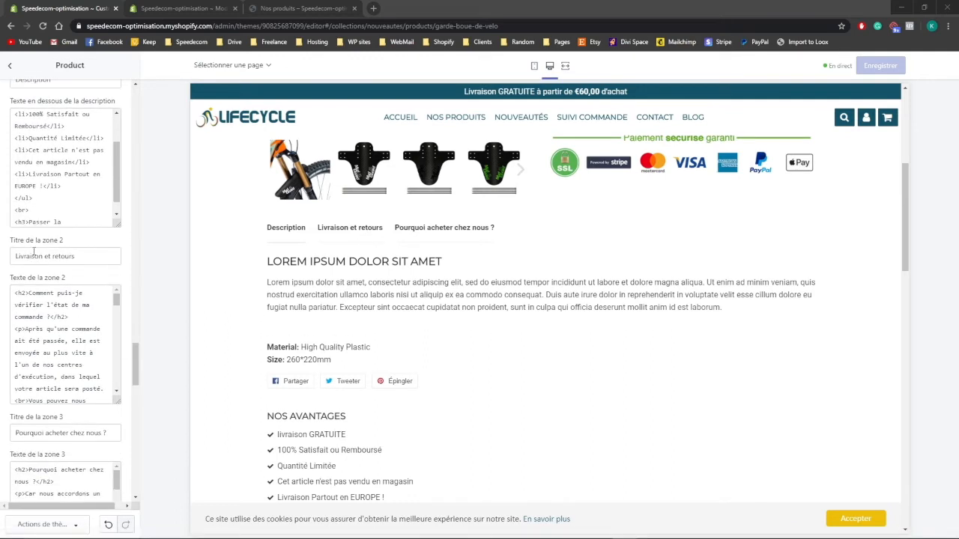
pyautogui.scroll(2, 35, 250)
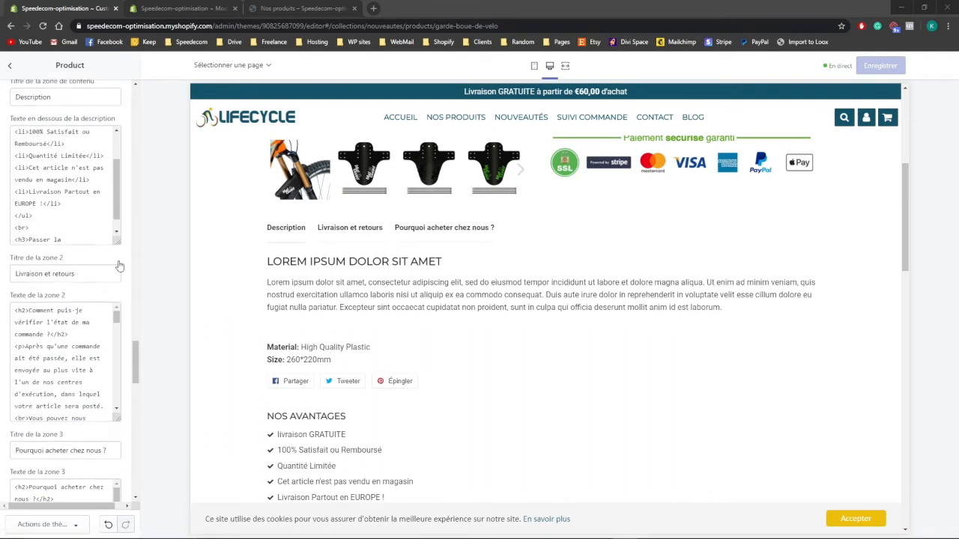
pyautogui.click(337, 238)
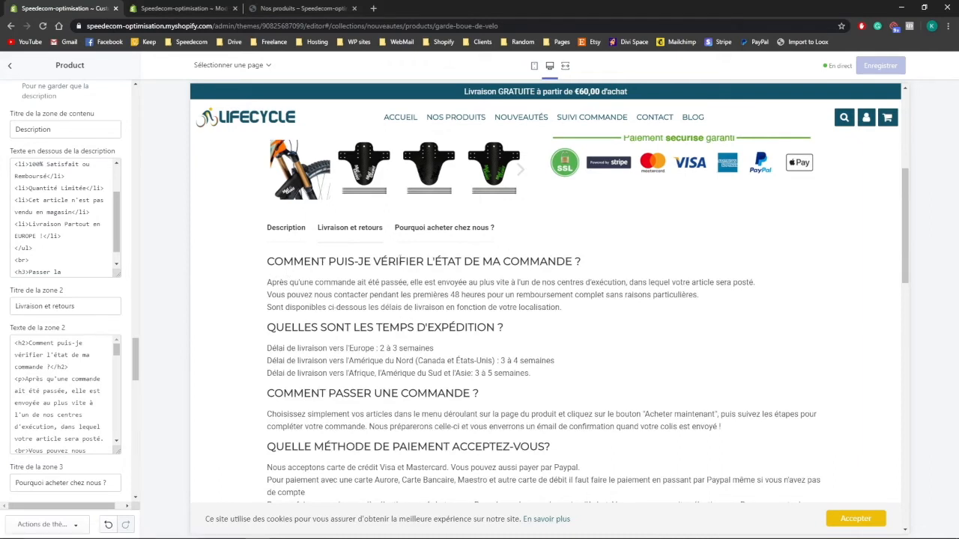
pyautogui.scroll(-3, 71, 260)
pyautogui.scroll(-2, 60, 300)
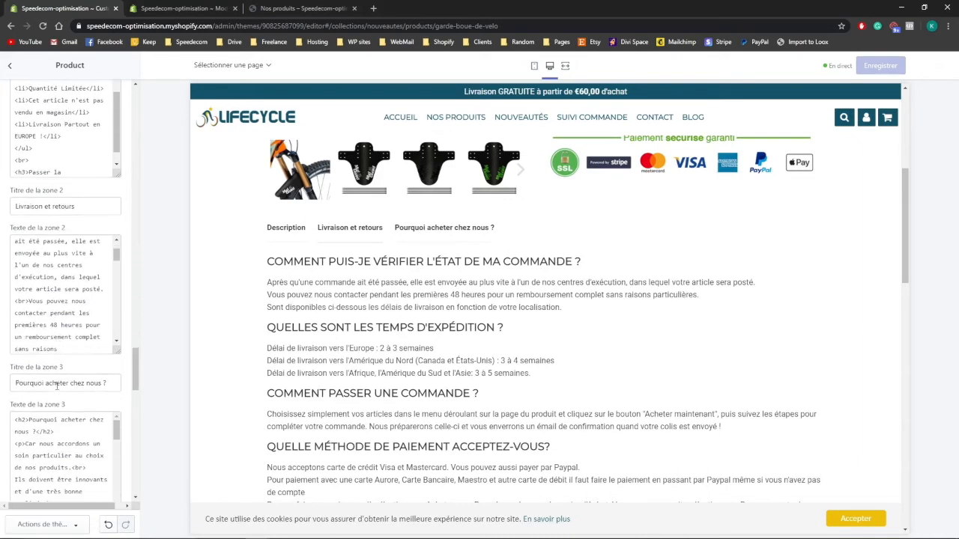
# Show the Pourquoi acheter chez nous ? tab in the preview and compare it with the zone 3 text setting.
pyautogui.click(423, 228)
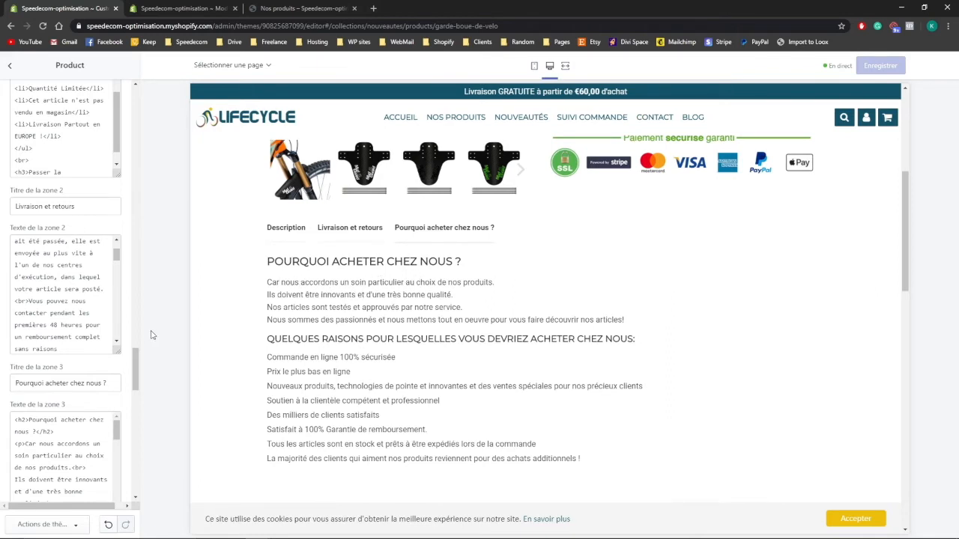
pyautogui.scroll(-3, 75, 412)
pyautogui.scroll(-5, 48, 346)
pyautogui.scroll(-5, 48, 346)
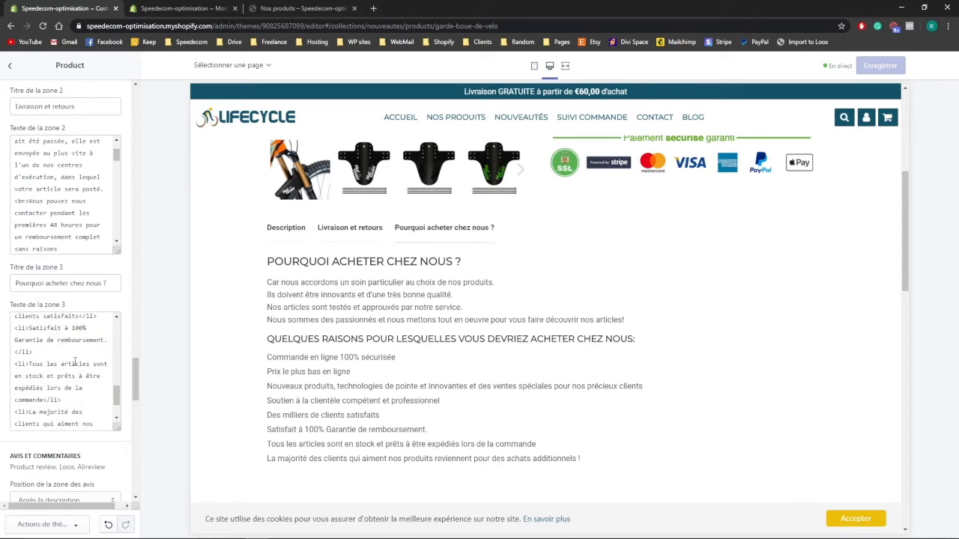
pyautogui.scroll(10, 65, 363)
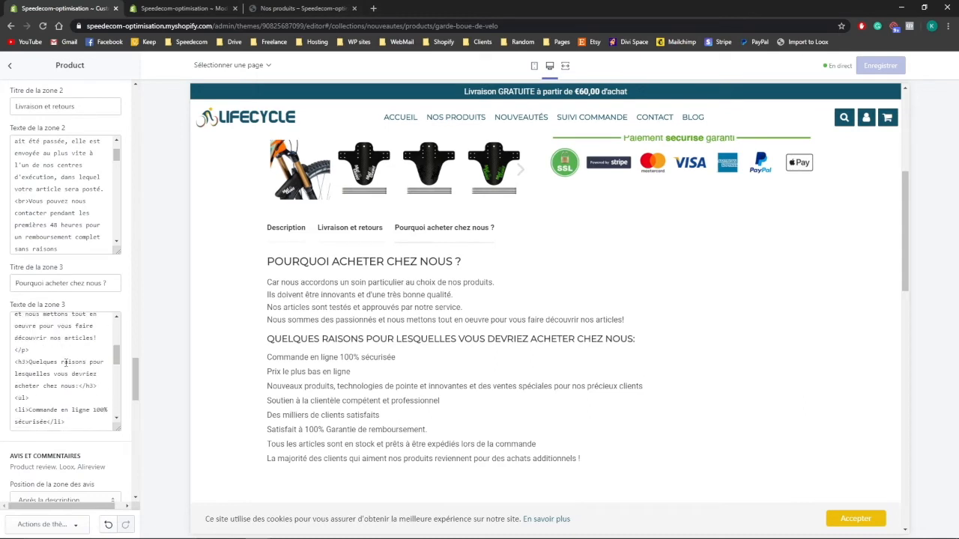
# Return the preview to the Description tab and examine its advantages list alongside the Texte en dessous de la description setting.
pyautogui.click(282, 235)
pyautogui.scroll(8, 113, 225)
pyautogui.scroll(2, 118, 236)
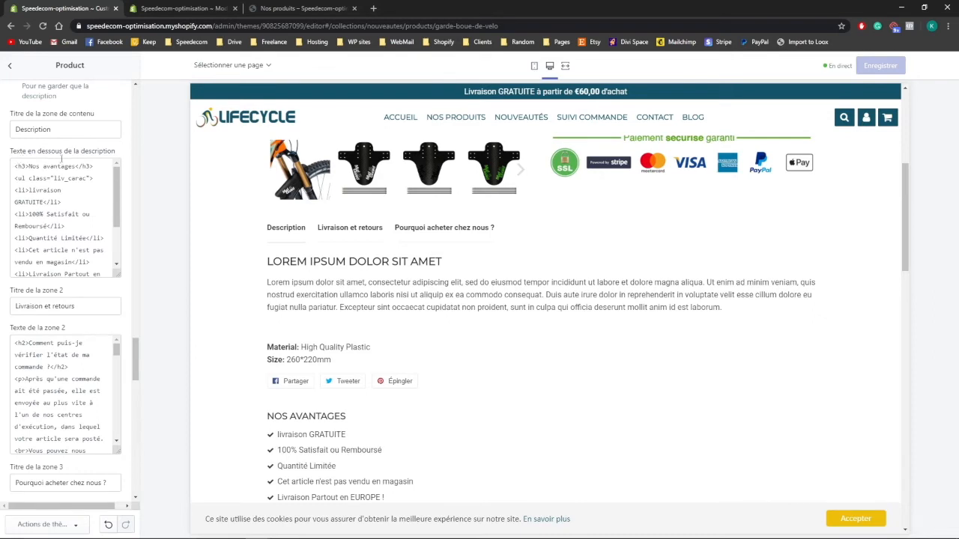
pyautogui.scroll(-2, 300, 297)
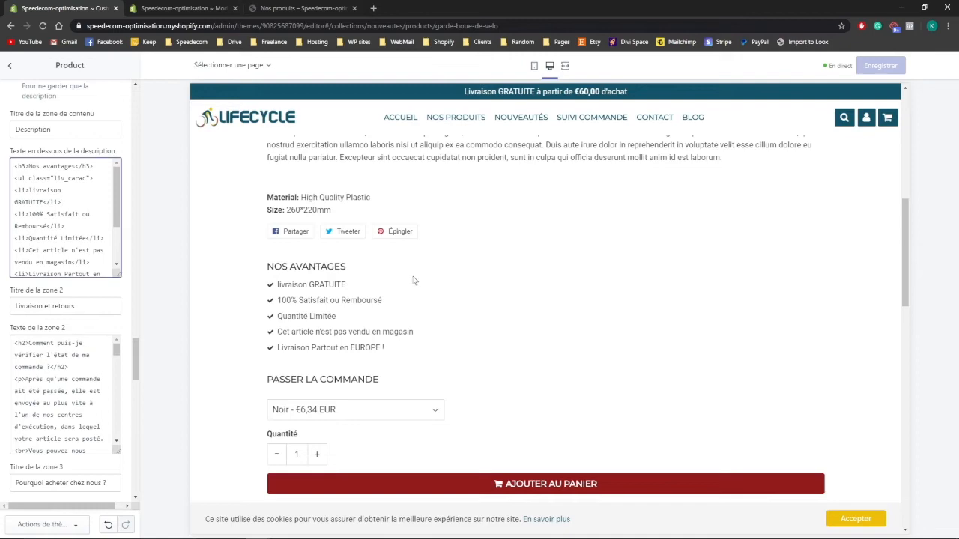
# Compare the trust elements above the product's add-to-cart button with the Nos avantages list in the description.
pyautogui.scroll(3, 413, 278)
pyautogui.scroll(3, 603, 284)
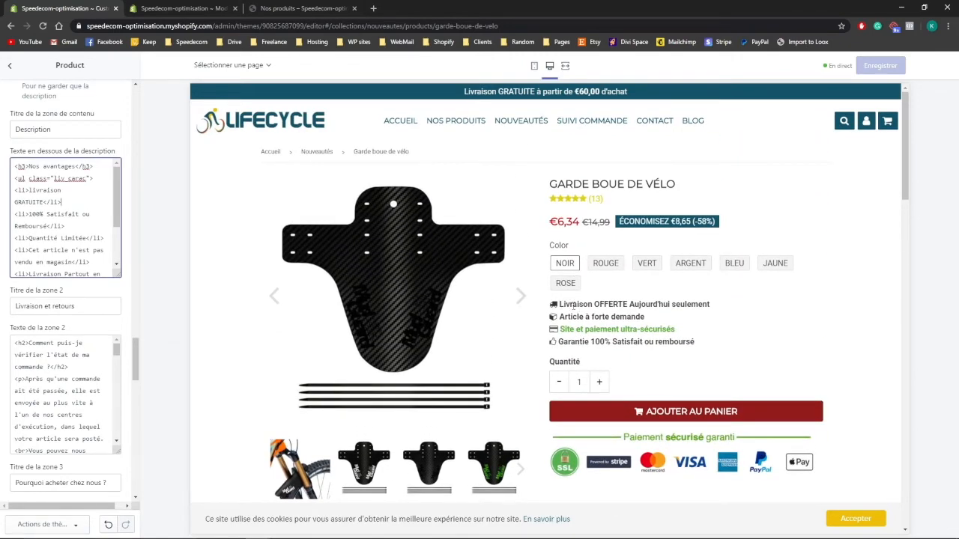
pyautogui.scroll(-1, 596, 308)
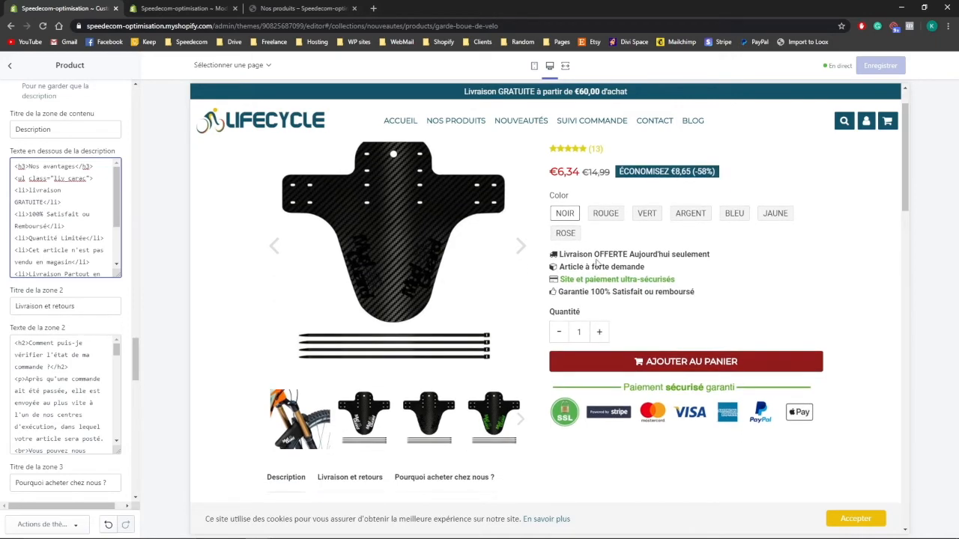
pyautogui.scroll(-10, 334, 314)
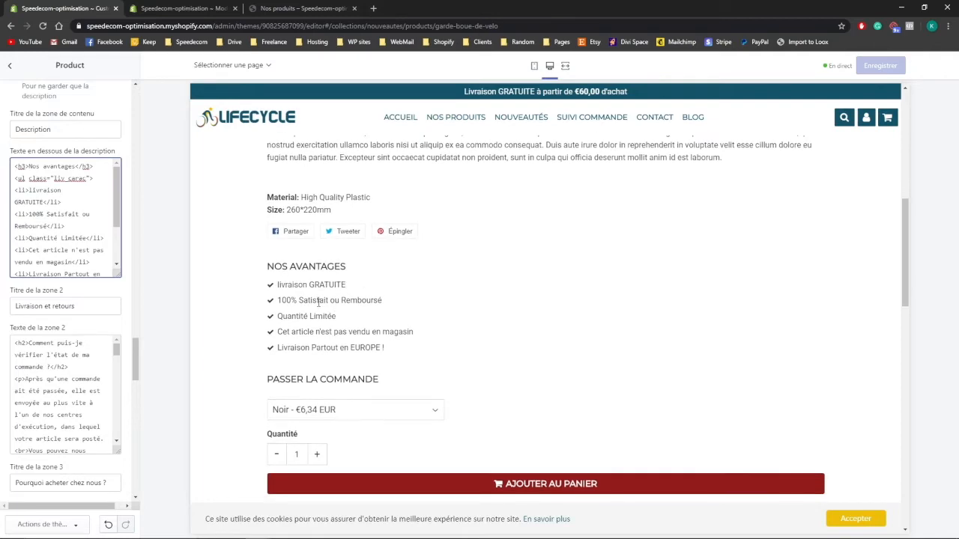
pyautogui.scroll(10, 562, 357)
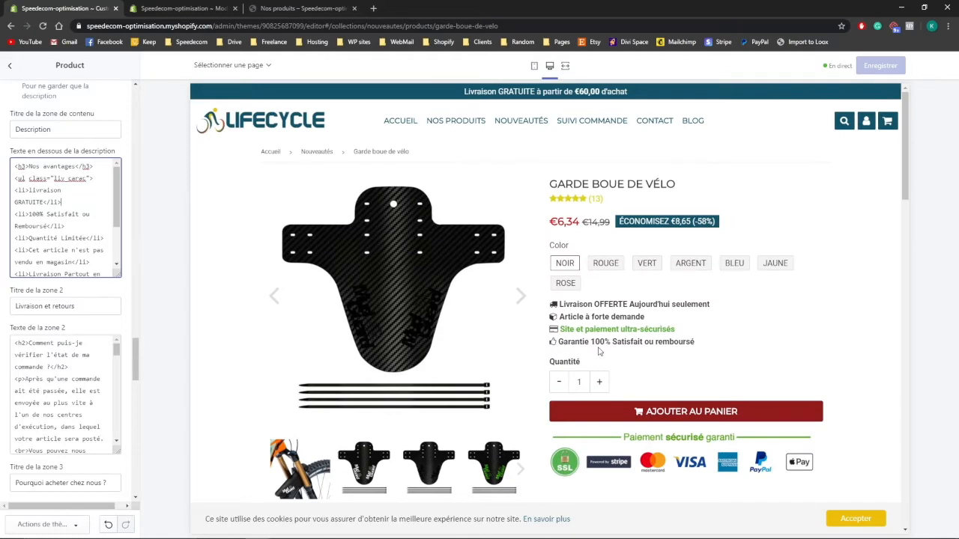
pyautogui.scroll(-2, 615, 315)
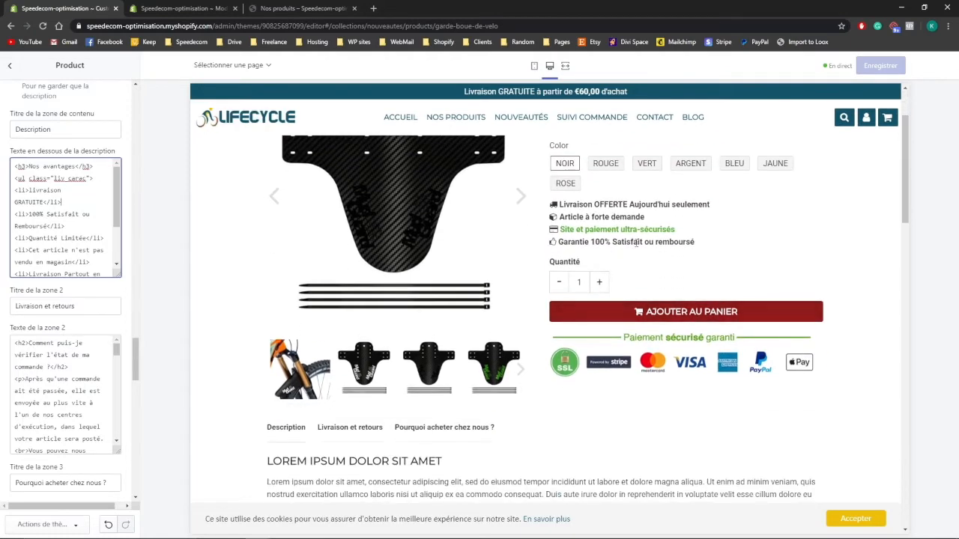
pyautogui.scroll(-5, 606, 267)
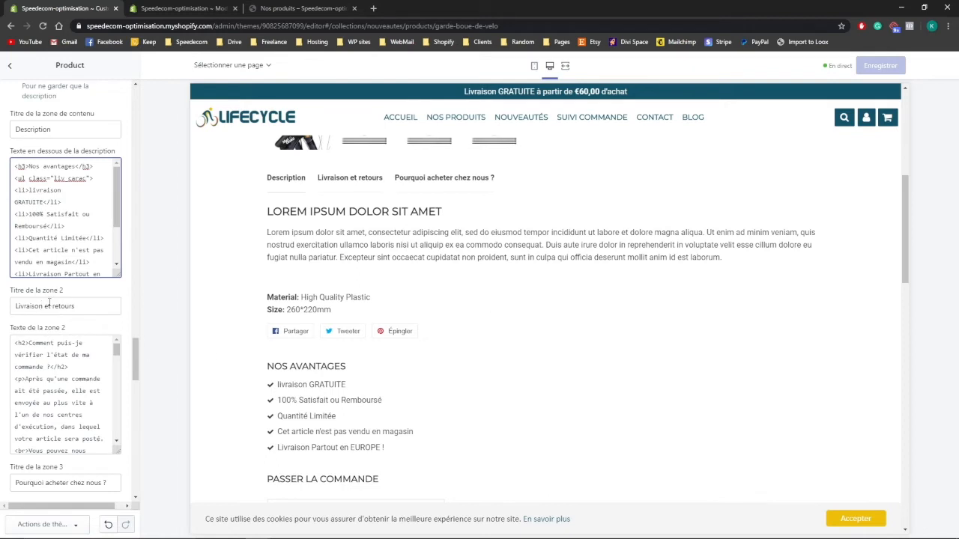
# Examine the Avis et commentaires settings, the choices for Position de la zone des avis and the reviews in the preview.
pyautogui.scroll(-1, 128, 295)
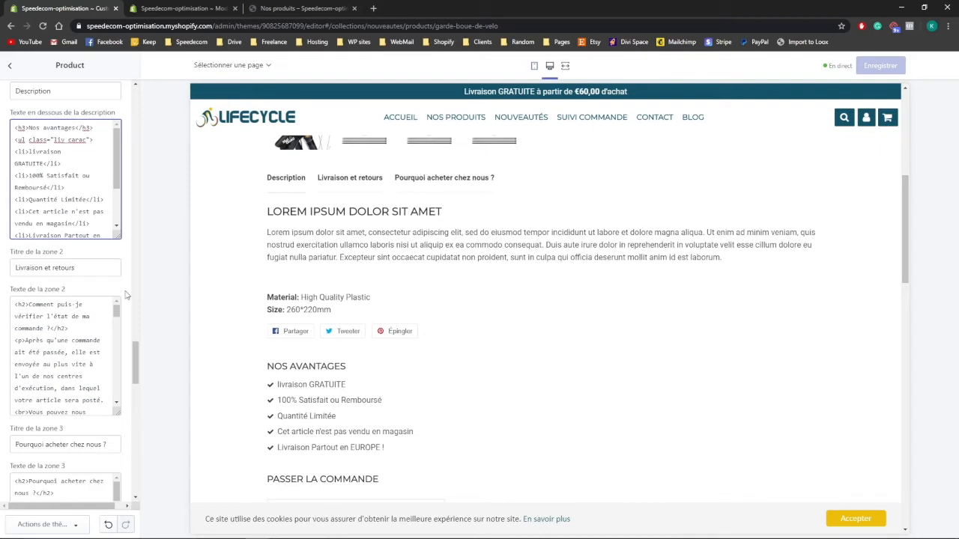
pyautogui.scroll(-5, 127, 295)
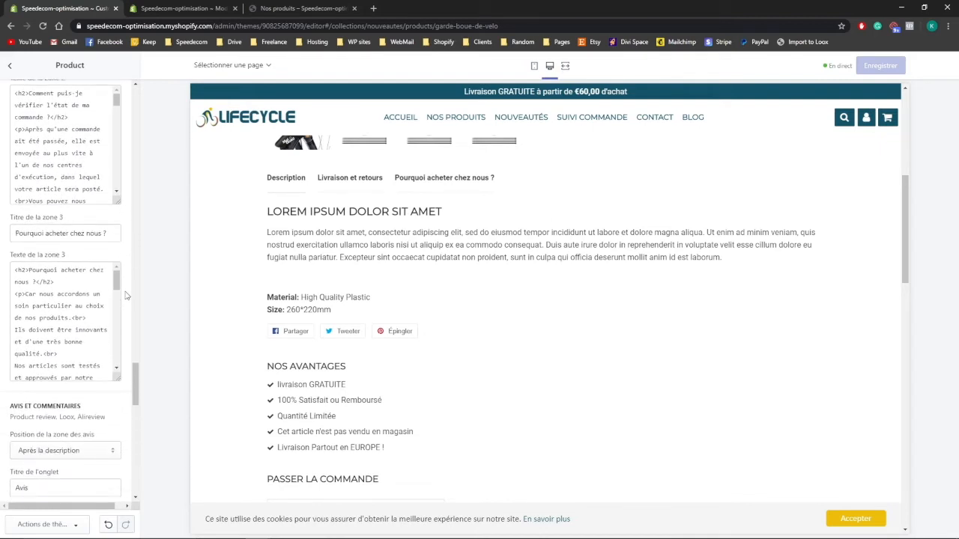
pyautogui.scroll(-4, 126, 295)
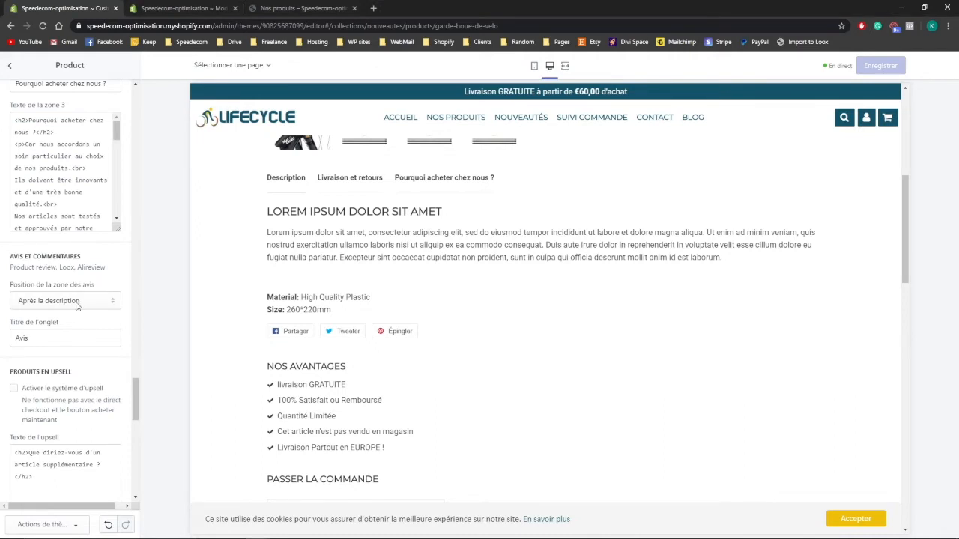
pyautogui.scroll(-4, 362, 330)
pyautogui.scroll(-1, 363, 331)
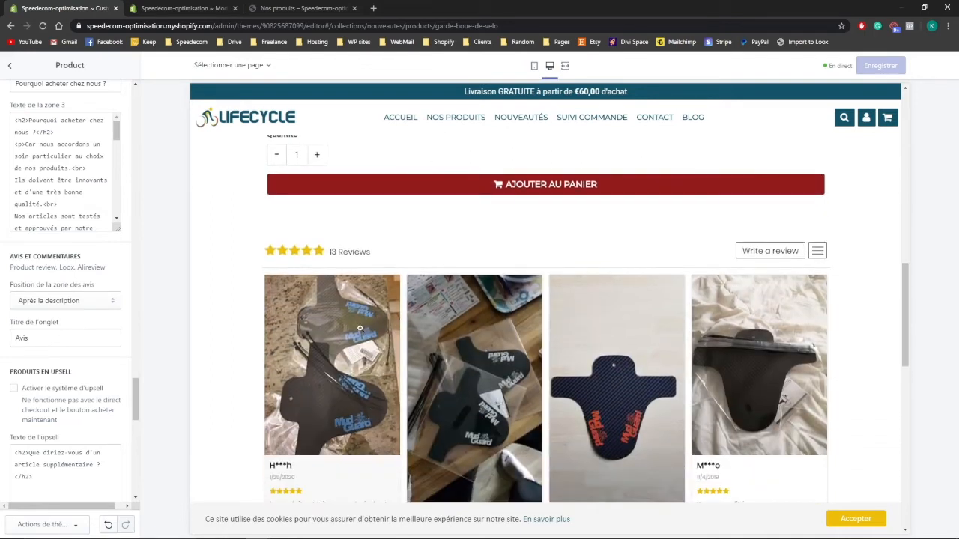
pyautogui.click(47, 304)
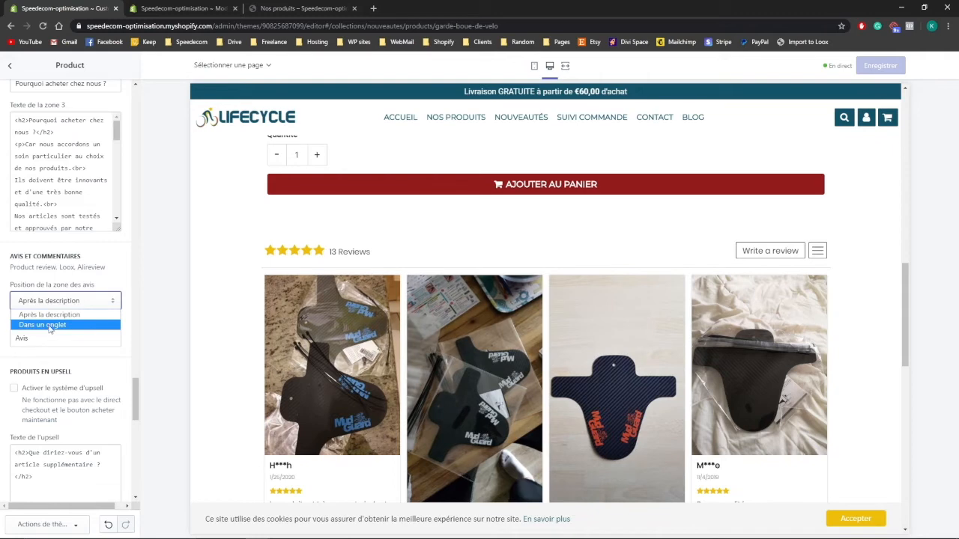
pyautogui.click(114, 315)
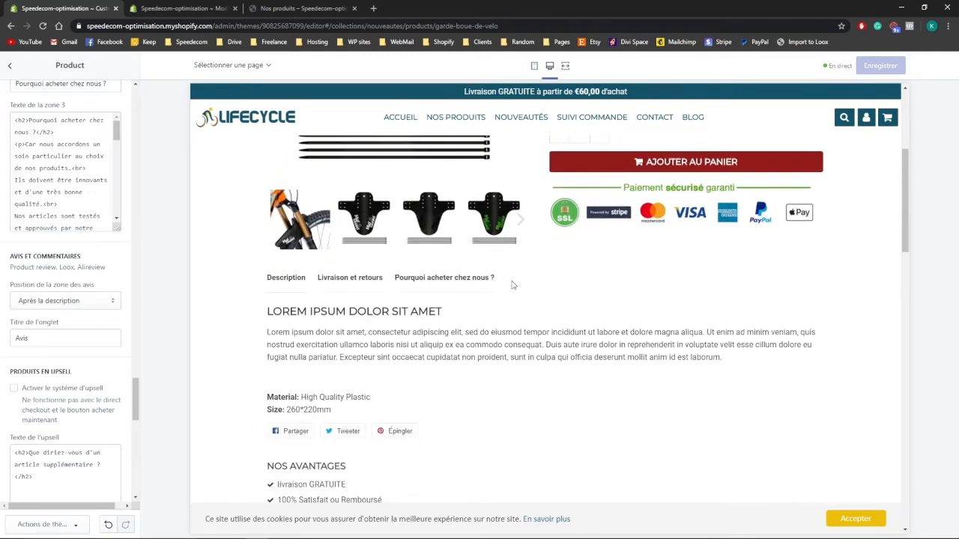
pyautogui.scroll(-7, 356, 338)
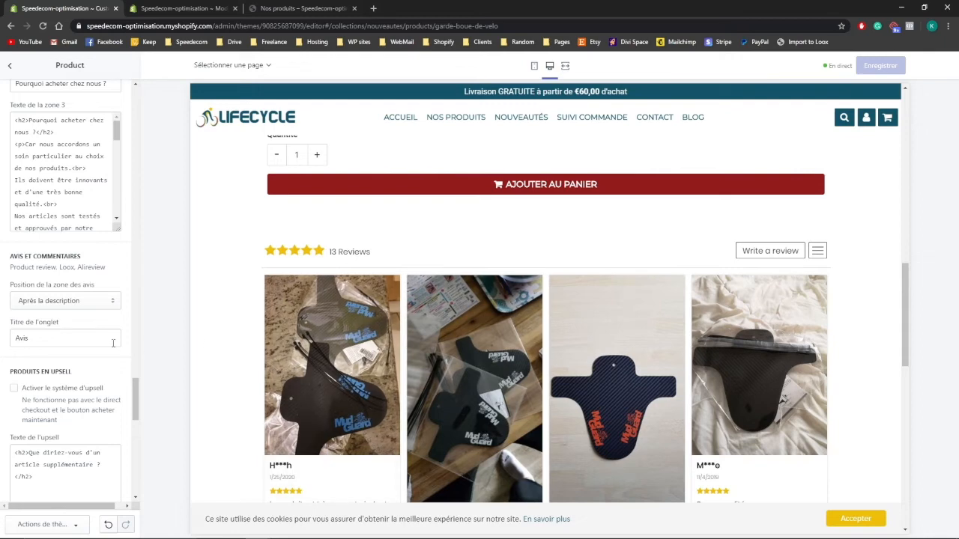
# Examine the Produits en upsell settings, including the upsell text, the advanced system and the four generic upsell product selectors.
pyautogui.scroll(-1, 65, 318)
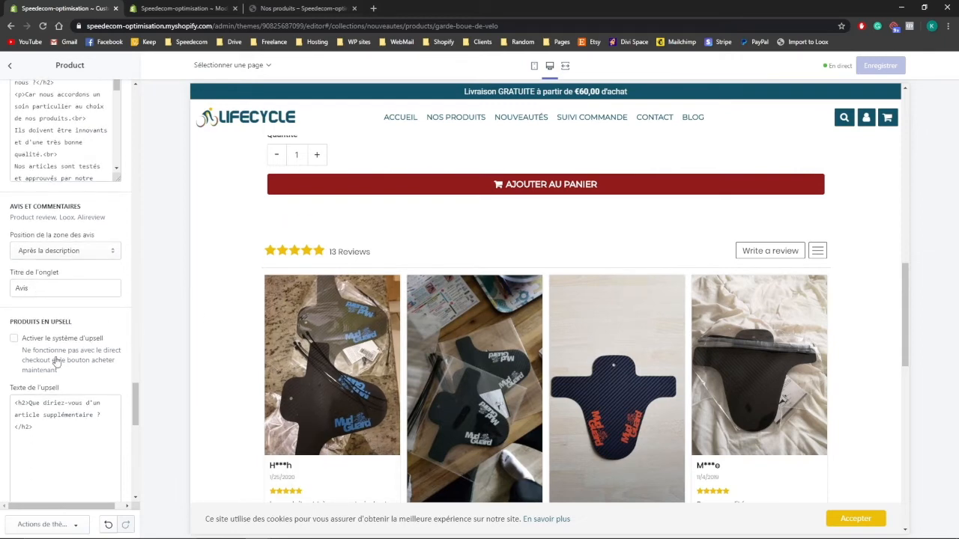
pyautogui.scroll(-3, 56, 356)
pyautogui.scroll(-6, 56, 356)
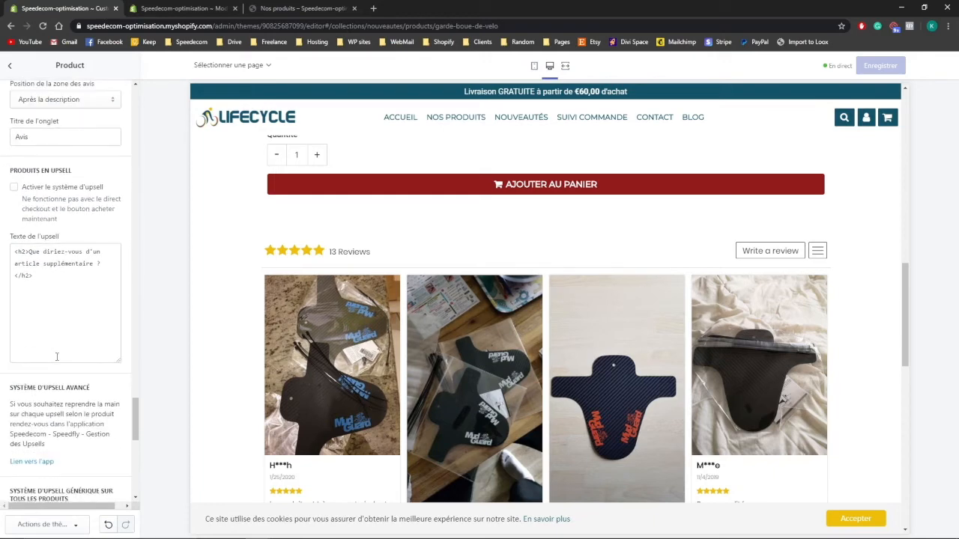
pyautogui.scroll(8, 56, 361)
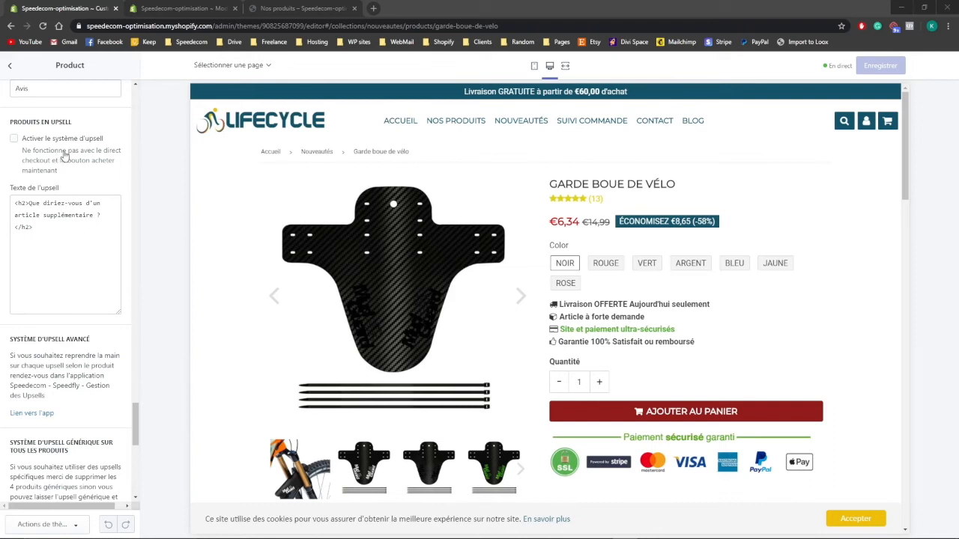
pyautogui.scroll(-5, 67, 158)
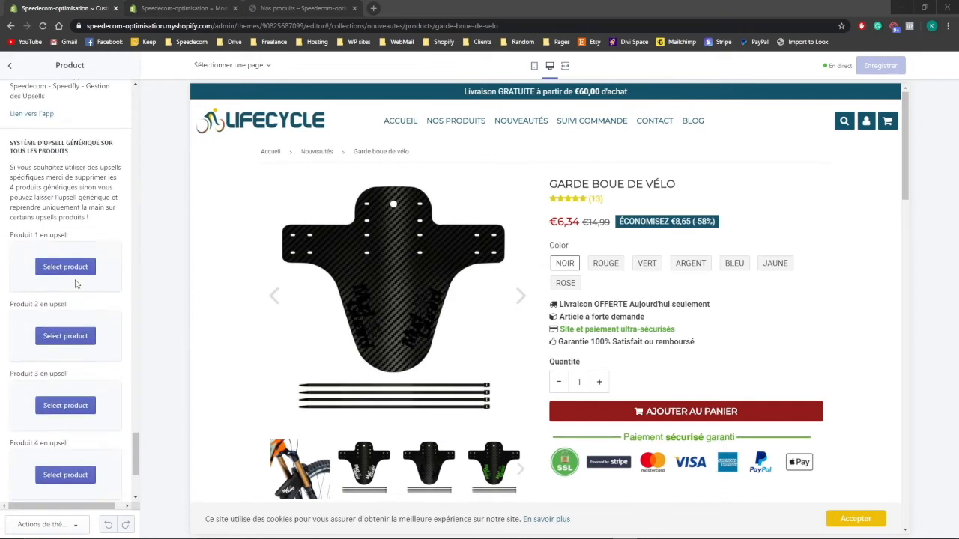
pyautogui.scroll(-1, 73, 277)
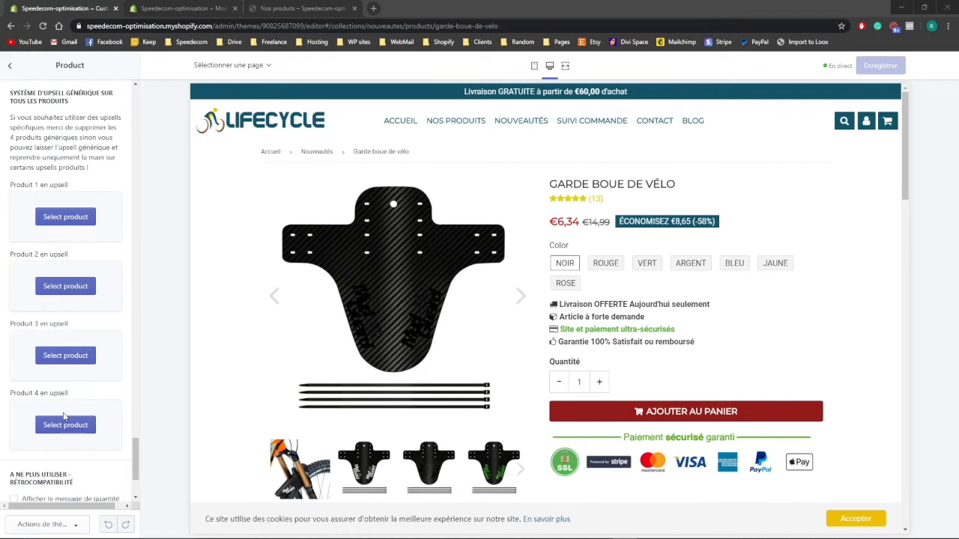
pyautogui.scroll(5, 64, 404)
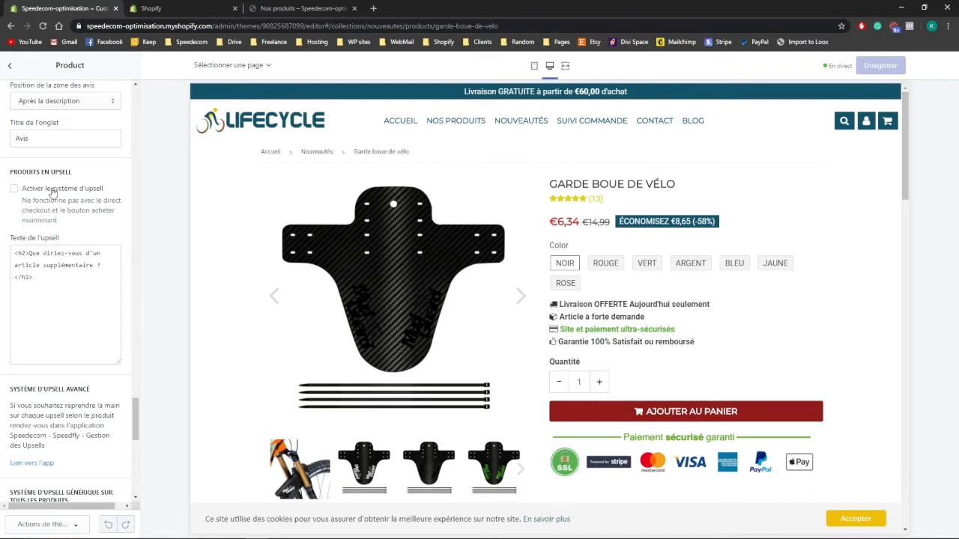
pyautogui.scroll(-1, 56, 213)
pyautogui.scroll(-1, 56, 213)
pyautogui.scroll(1, 68, 227)
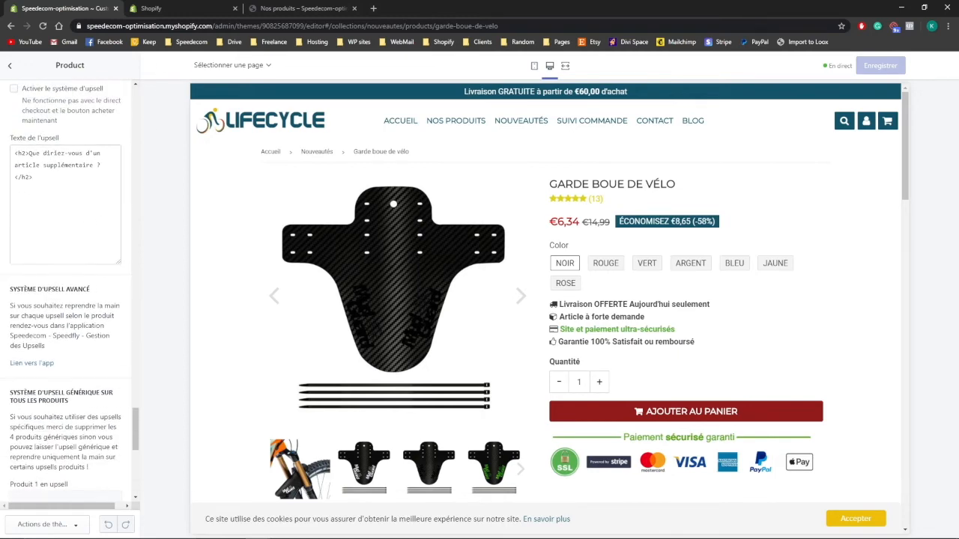
# Open the Speedfly area of the Speed Ecom app in the Shopify admin and view Gestion avancée du thème.
pyautogui.click(163, 13)
pyautogui.click(61, 213)
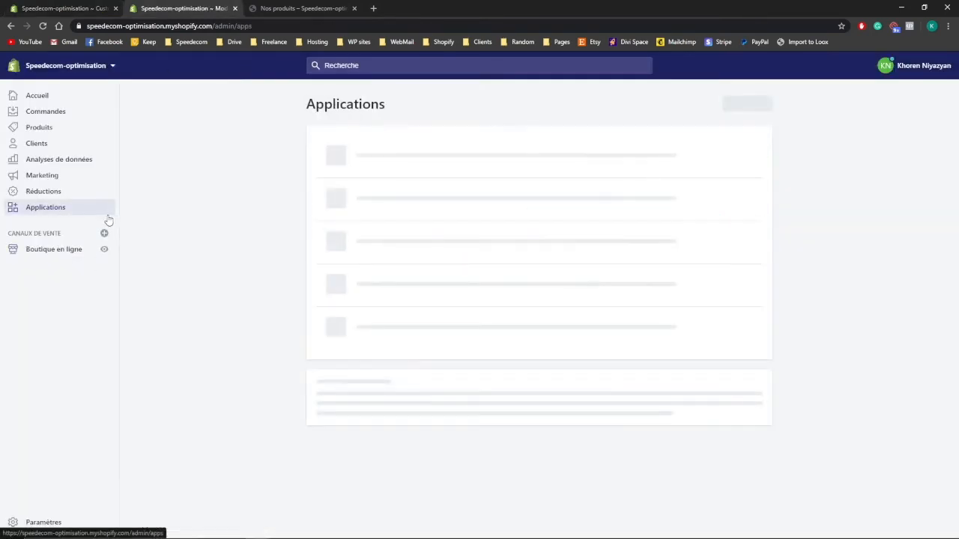
pyautogui.click(375, 229)
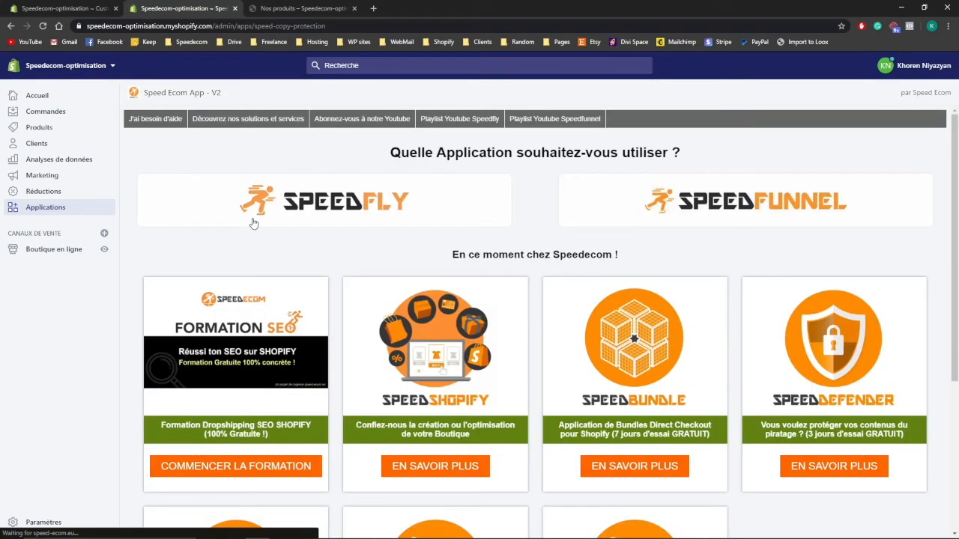
pyautogui.click(253, 223)
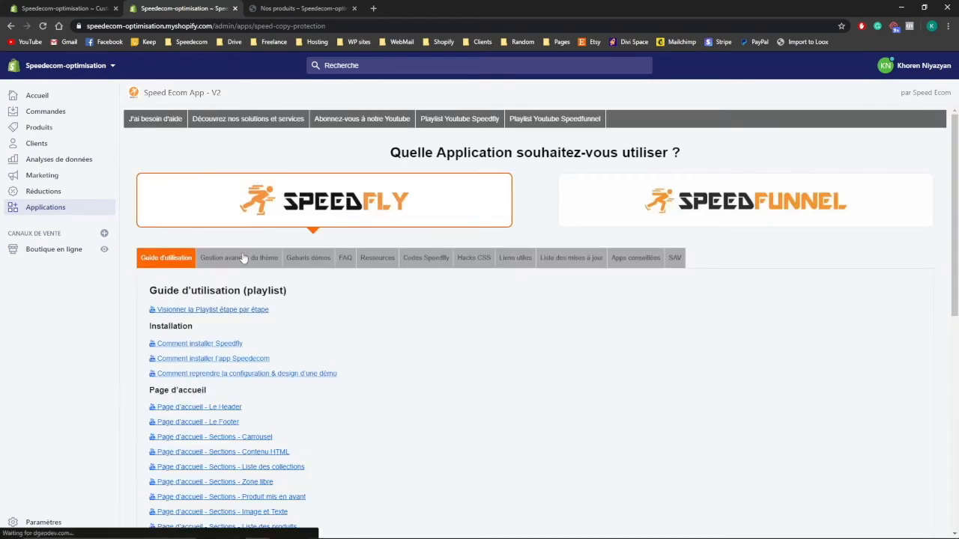
pyautogui.click(219, 259)
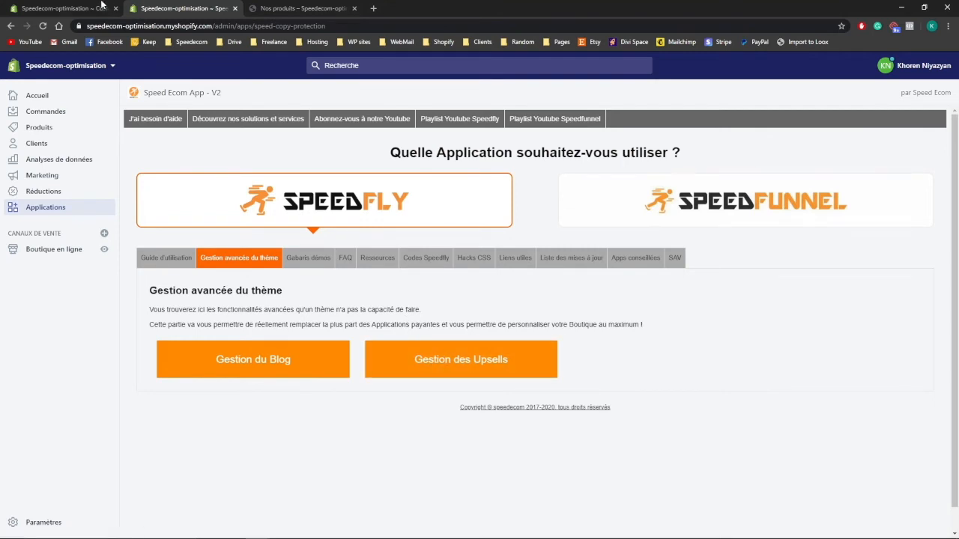
# Return to the theme editor and enable Activer le système d'upsell in the Product section.
pyautogui.click(103, 6)
pyautogui.click(75, 240)
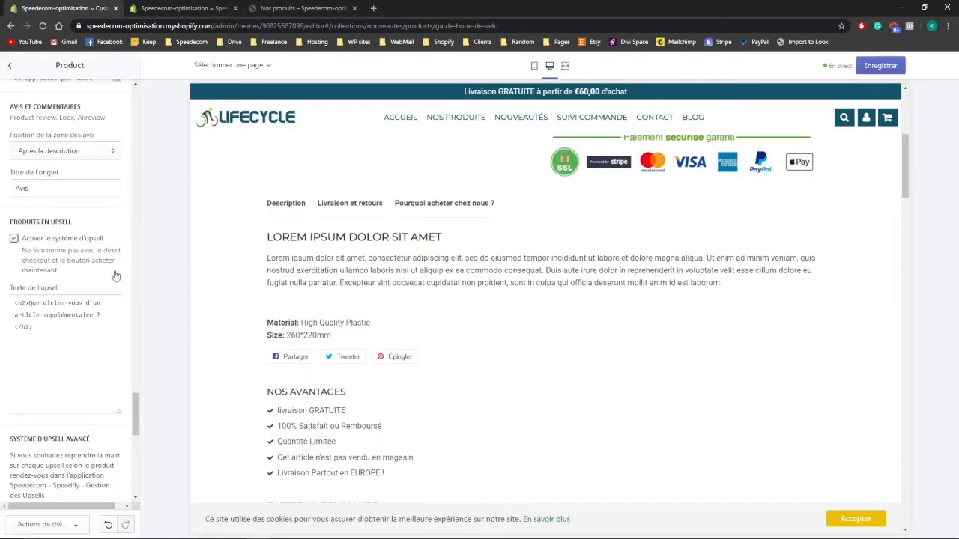
# Choose Sac À Dos De Cyclisme as Produit 1 en upsell in the generic upsell system.
pyautogui.scroll(-5, 116, 276)
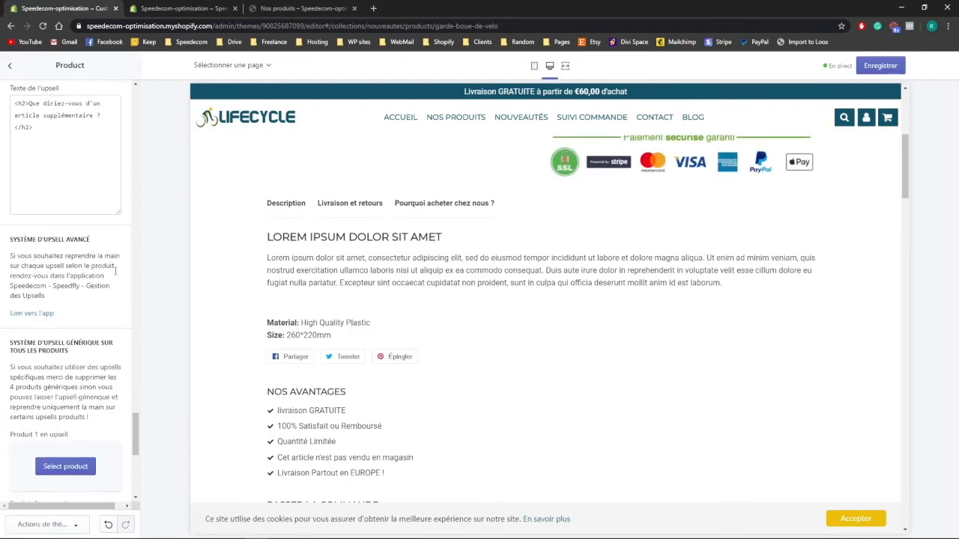
pyautogui.click(66, 267)
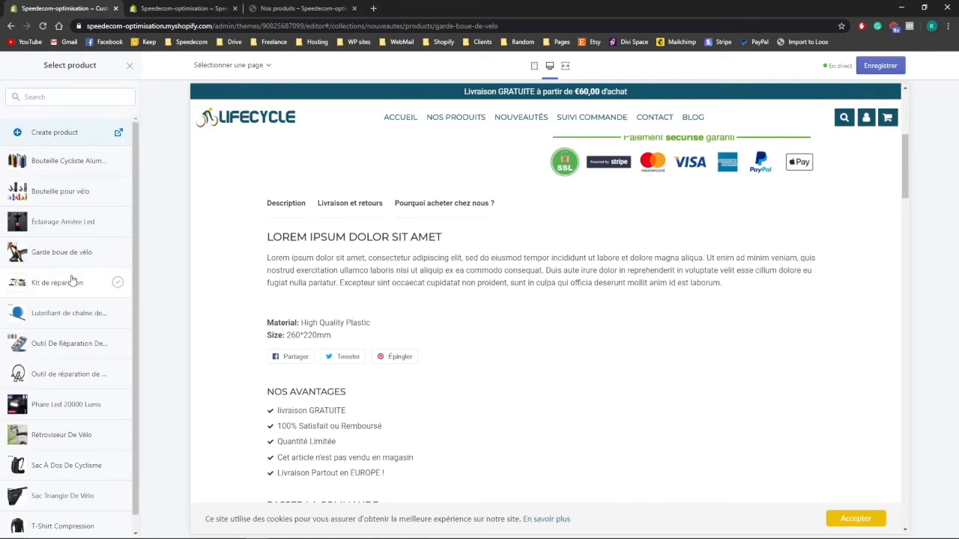
pyautogui.scroll(-1, 51, 397)
pyautogui.click(54, 459)
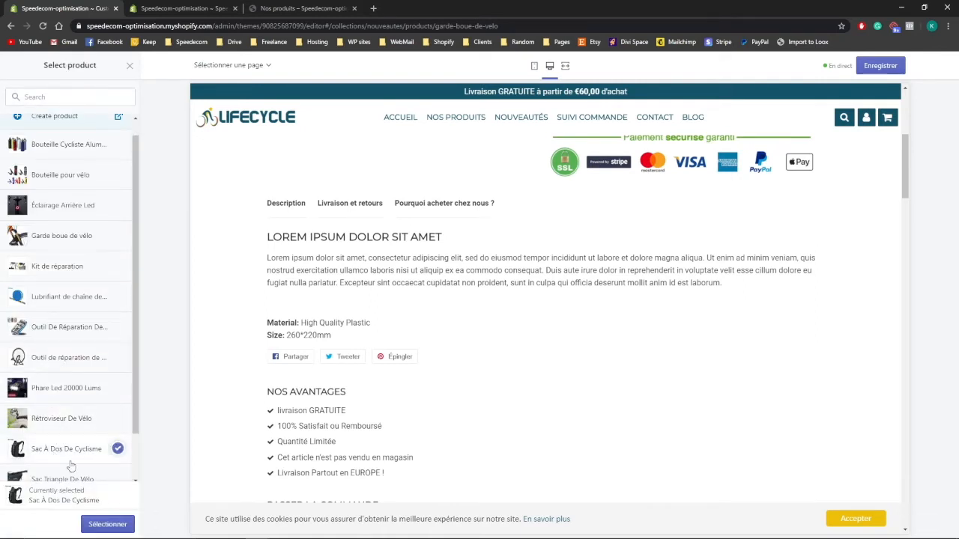
pyautogui.click(105, 524)
# Choose T-Shirt Compression as Produit 2 en upsell in the generic upsell system.
pyautogui.click(68, 343)
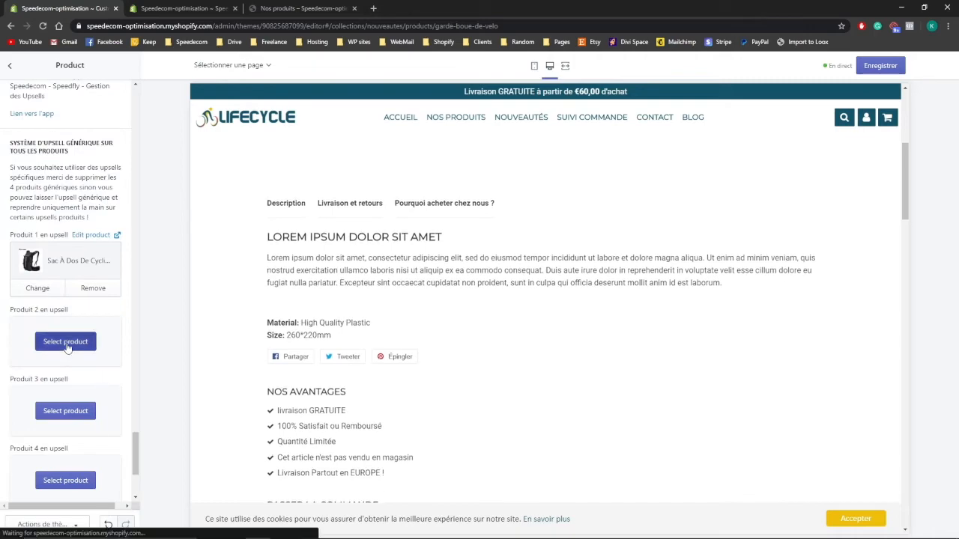
pyautogui.scroll(-1, 75, 393)
pyautogui.click(60, 511)
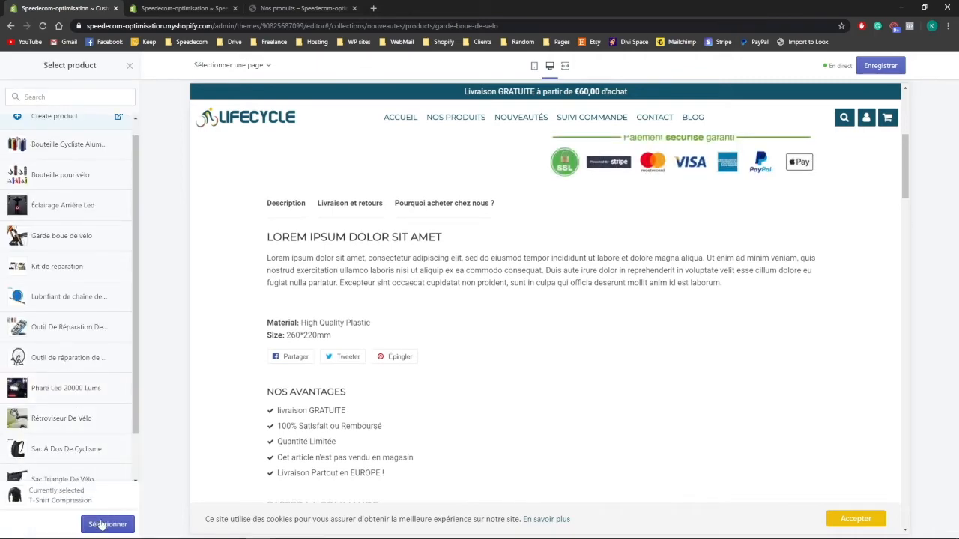
pyautogui.click(105, 524)
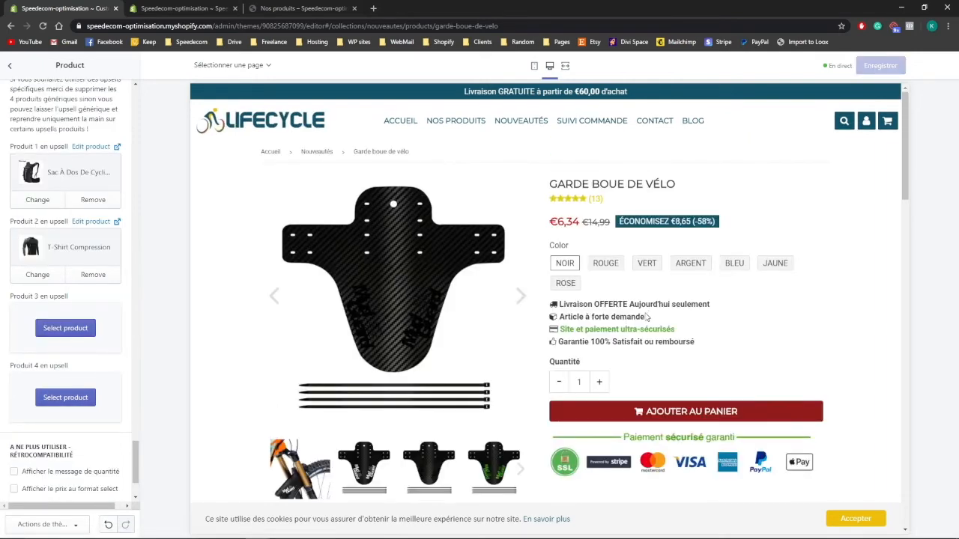
# Test the upsell popup by adding Garde boue de vélo to the cart in the preview, and close the popup and mini cart.
pyautogui.click(666, 410)
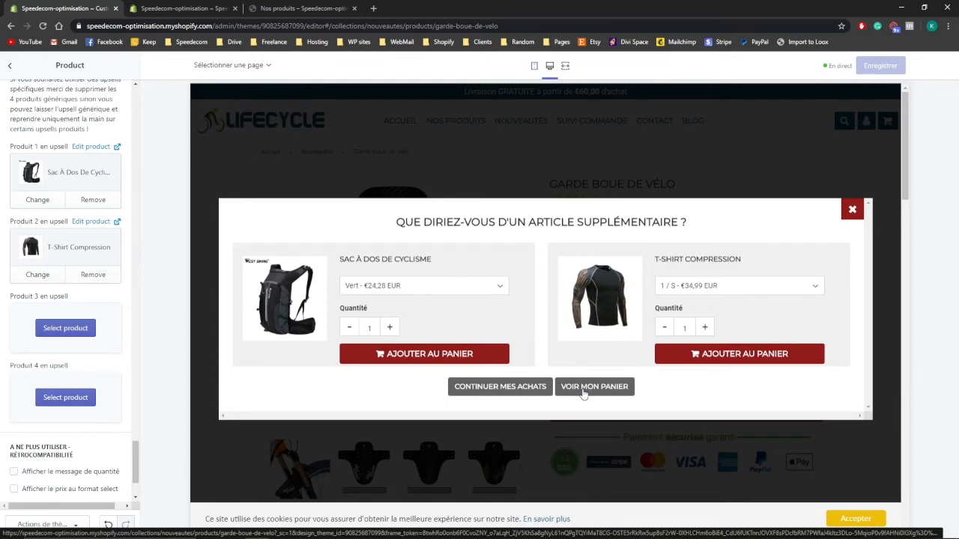
pyautogui.click(850, 216)
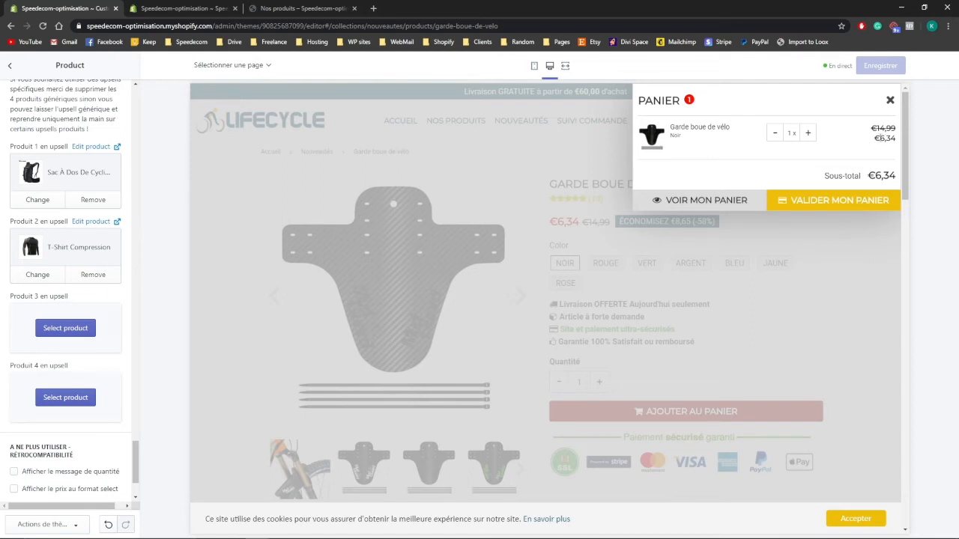
pyautogui.click(890, 100)
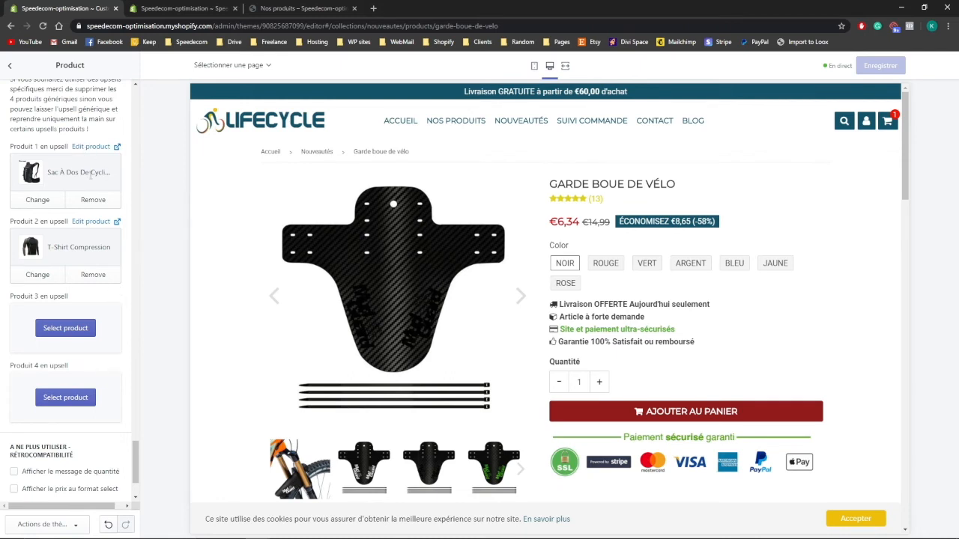
# Leave the Product section and open the Applications SPEEDFLY group of the theme settings.
pyautogui.scroll(1, 81, 116)
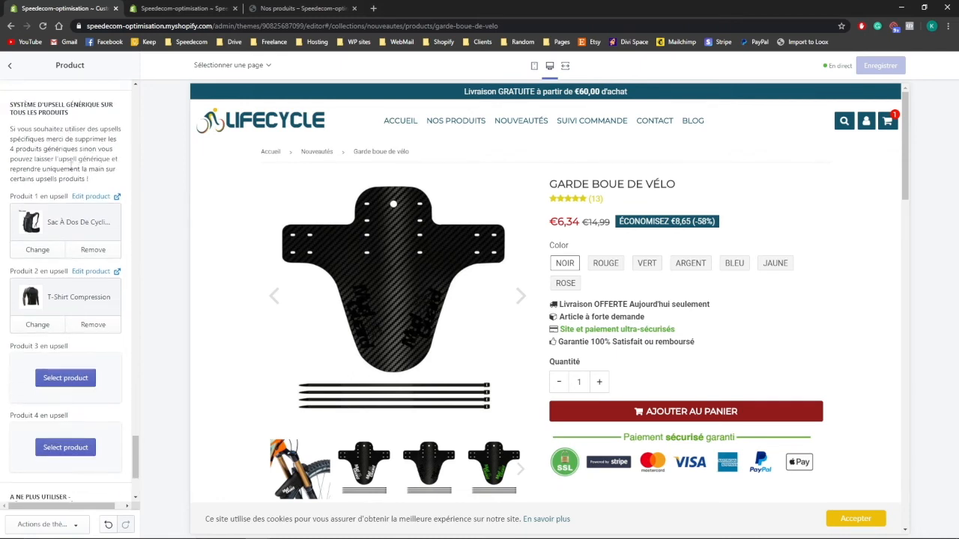
pyautogui.click(6, 67)
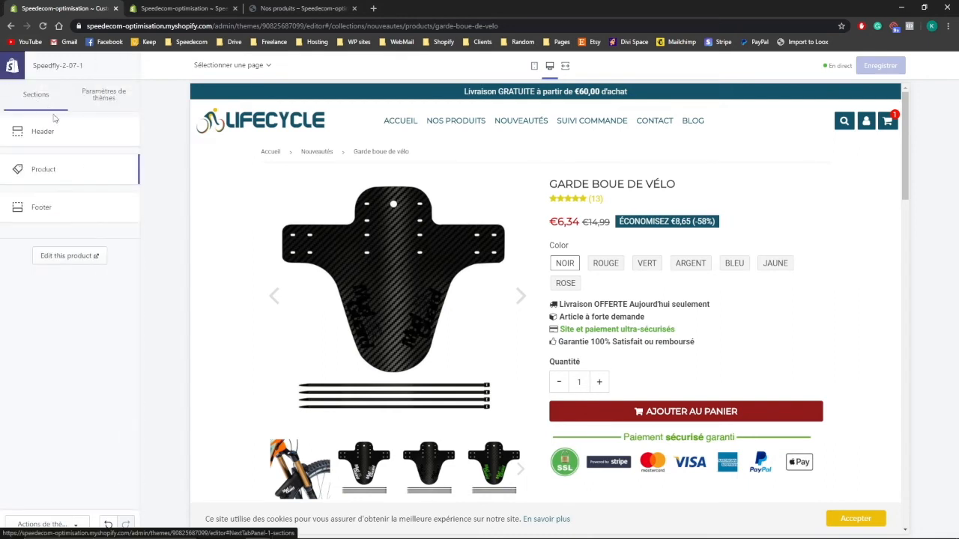
pyautogui.click(94, 99)
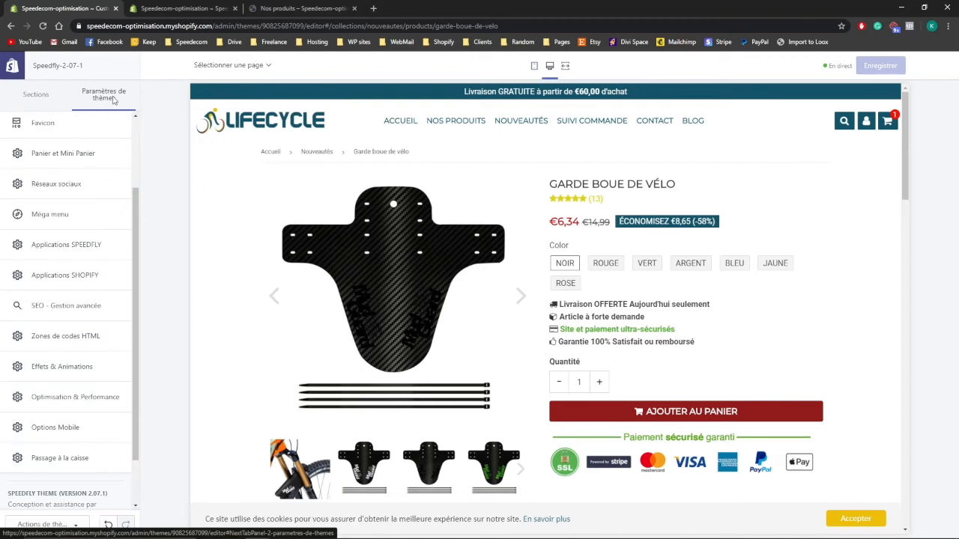
pyautogui.click(68, 247)
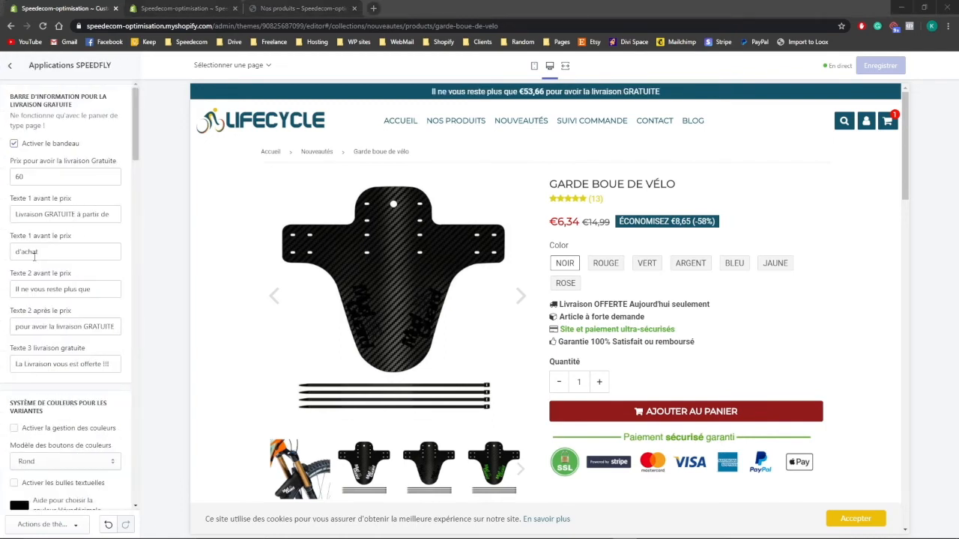
# Enable Activer la gestion des couleurs in the variant colour system.
pyautogui.scroll(-2, 109, 260)
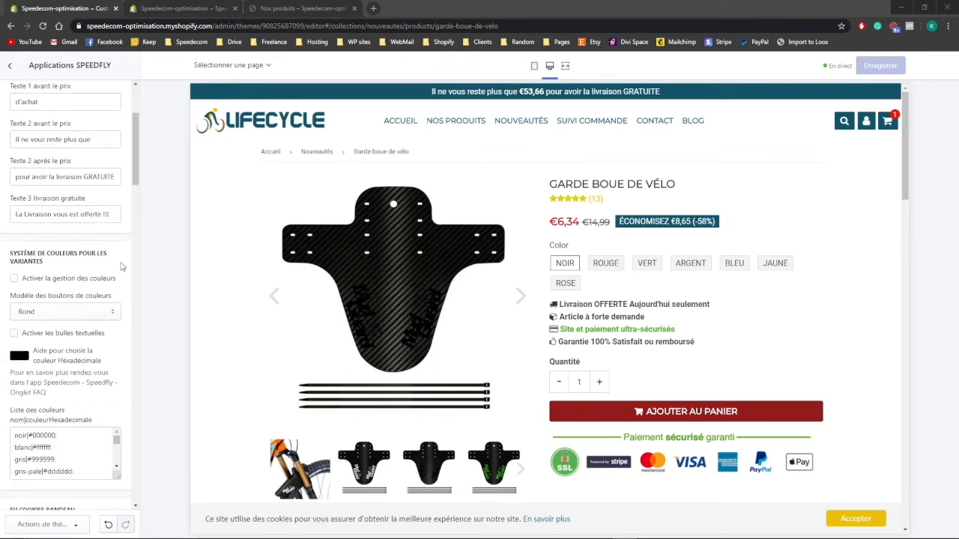
pyautogui.scroll(-1, 120, 263)
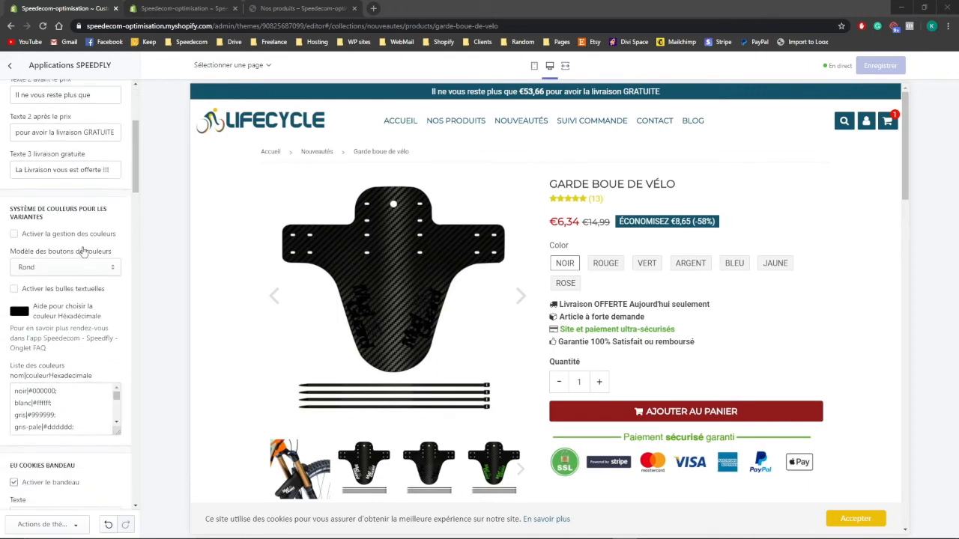
pyautogui.click(41, 231)
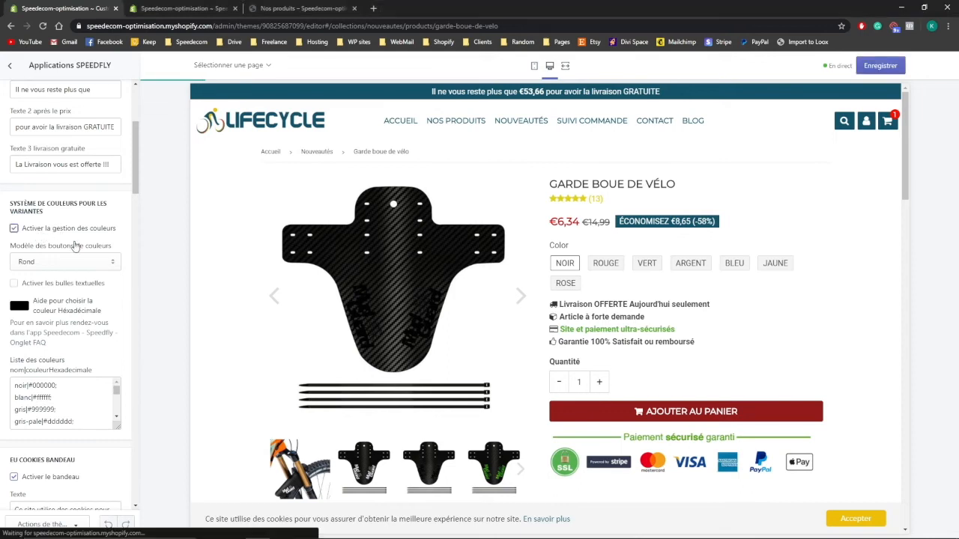
# Set Modèle des boutons de couleurs to Carré and try the red, grey and blue variants in the preview.
pyautogui.click(55, 262)
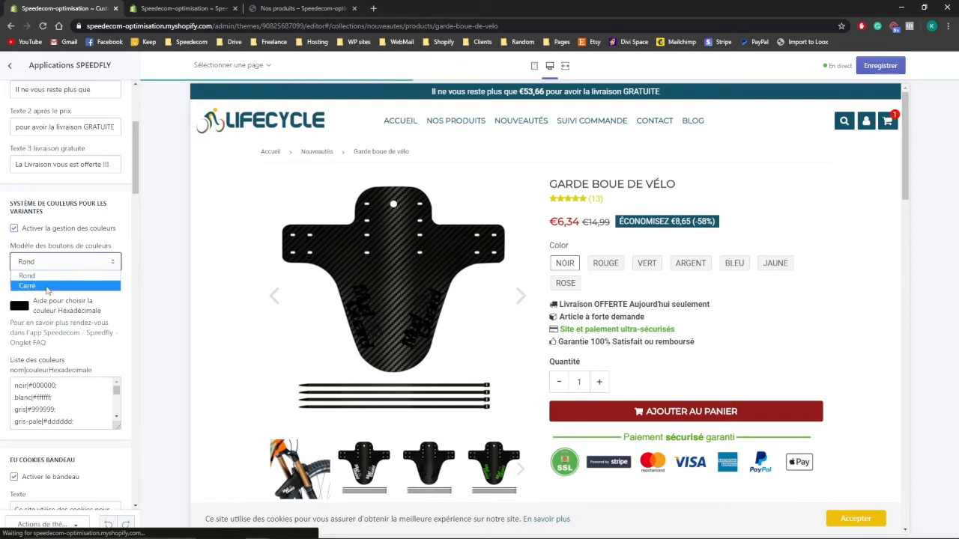
pyautogui.click(47, 287)
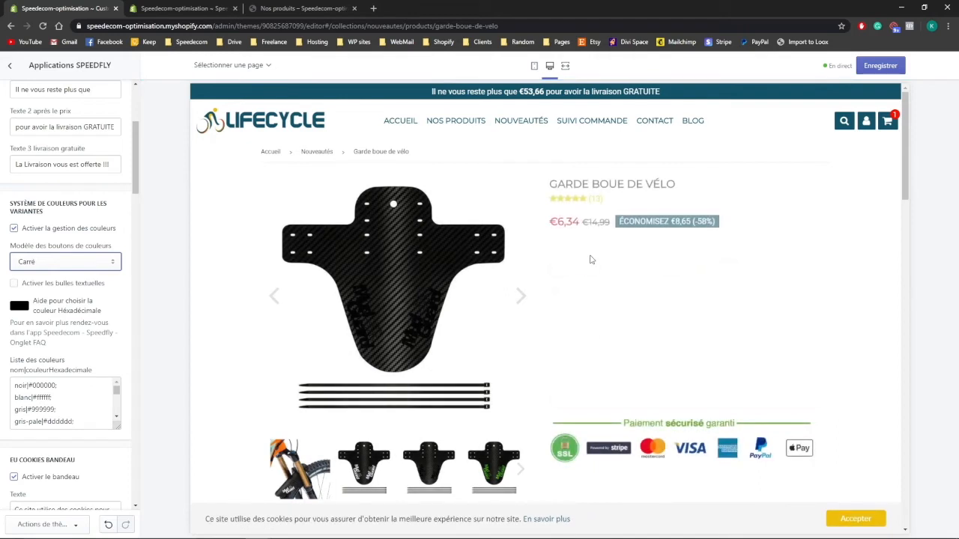
pyautogui.click(588, 268)
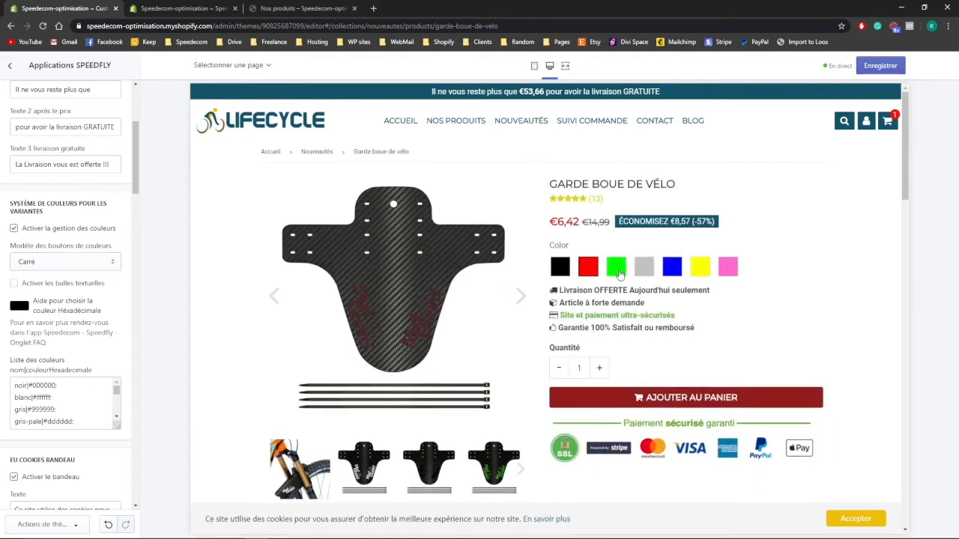
pyautogui.click(643, 278)
pyautogui.click(672, 278)
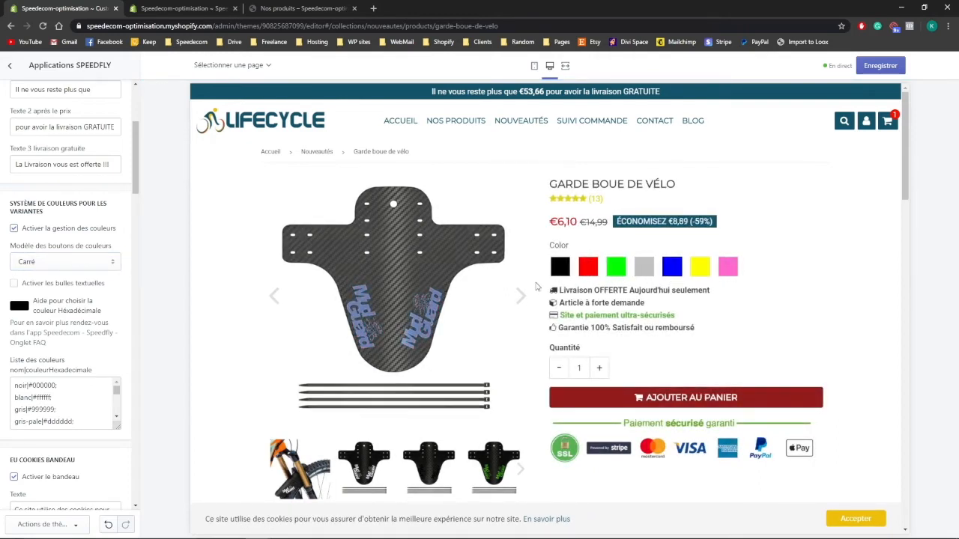
# Set Modèle des boutons de couleurs to Rond and try the green and grey variants in the preview.
pyautogui.click(66, 262)
pyautogui.click(64, 276)
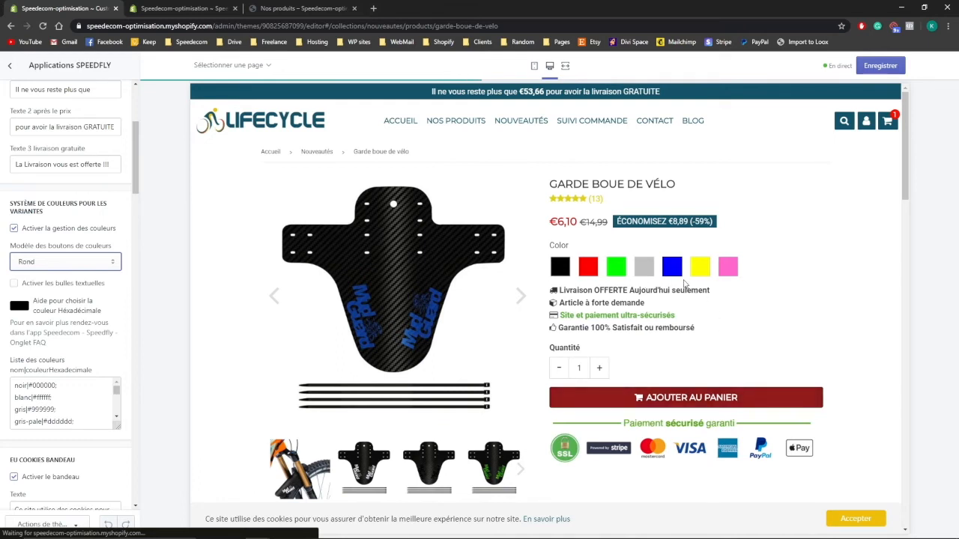
pyautogui.click(620, 269)
pyautogui.click(646, 268)
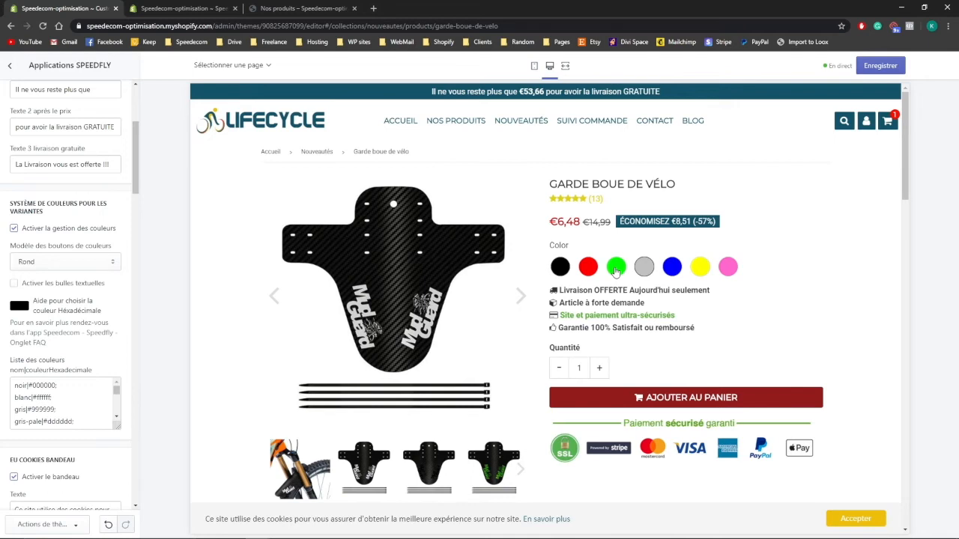
pyautogui.click(615, 267)
# Review the variant colour list and EU Cookies bandeau settings, and accept the cookie banner in the preview.
pyautogui.scroll(-3, 93, 292)
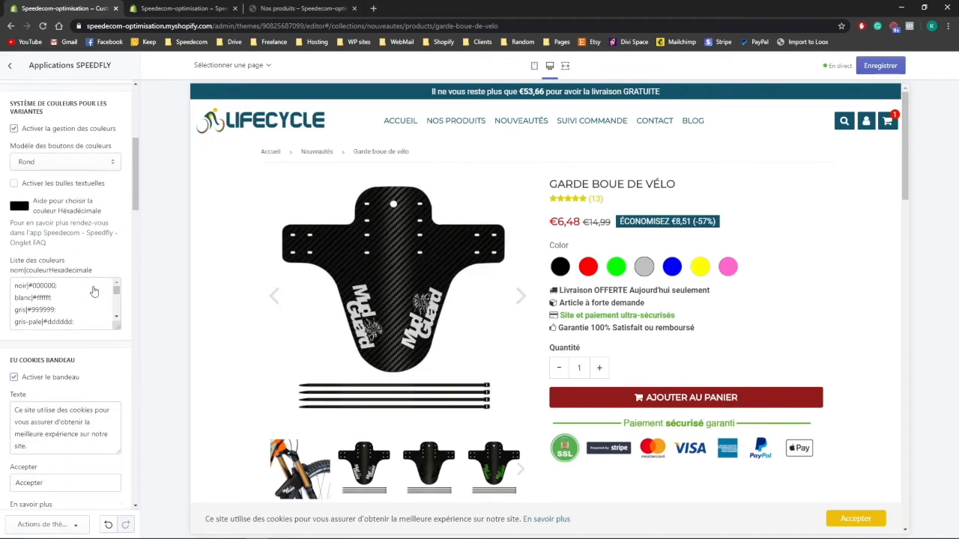
pyautogui.scroll(-2, 94, 286)
pyautogui.scroll(-2, 40, 206)
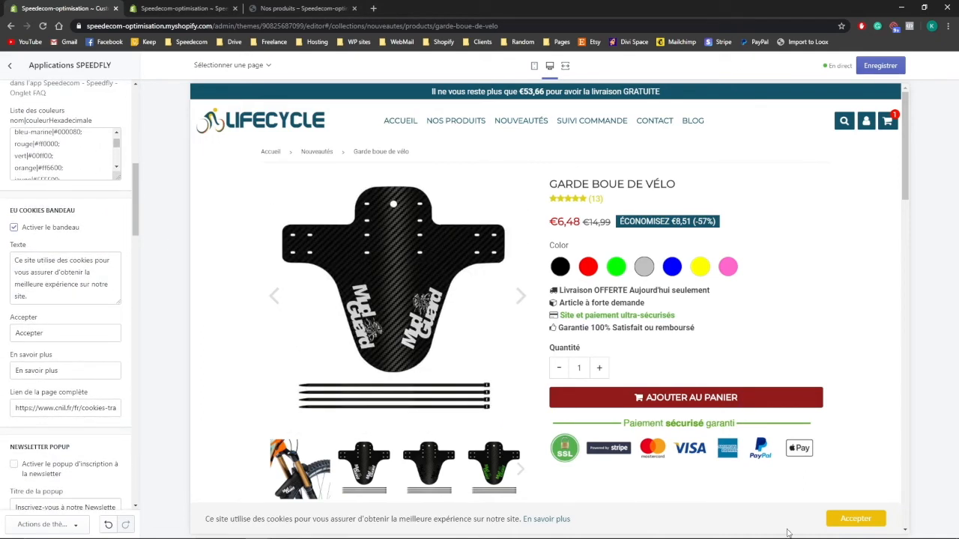
pyautogui.click(855, 518)
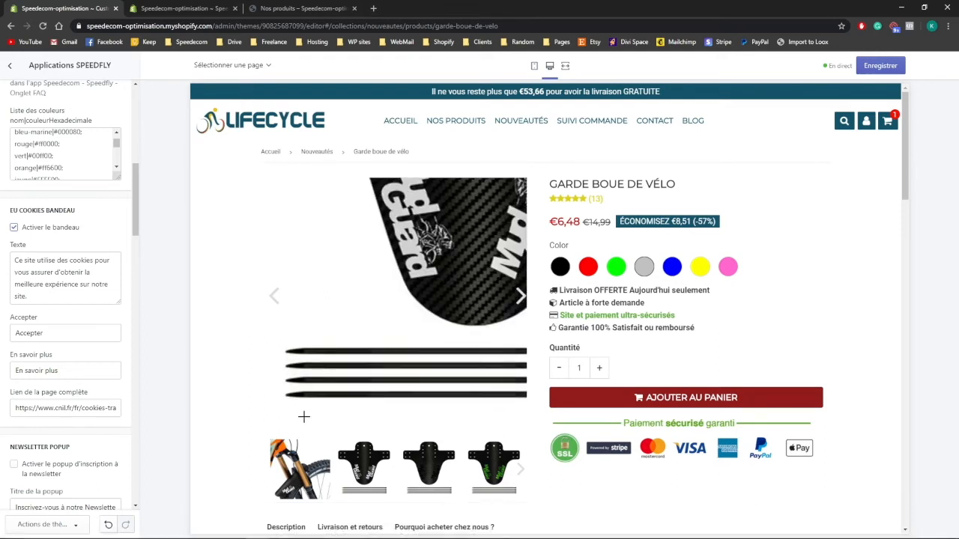
# Examine the Newsletter Popup settings and the newsletter sign-up form in the store footer.
pyautogui.scroll(-2, 120, 378)
pyautogui.scroll(-4, 116, 373)
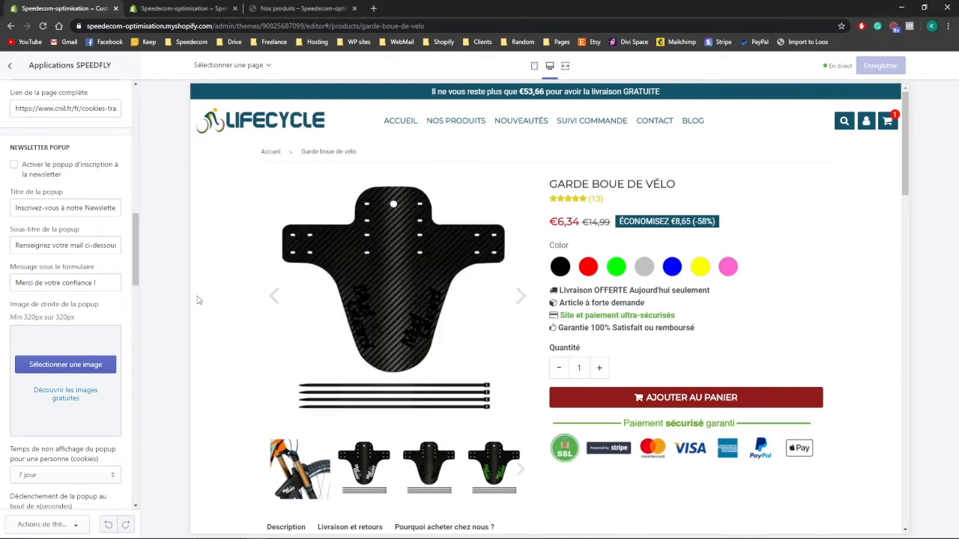
pyautogui.scroll(-15, 199, 299)
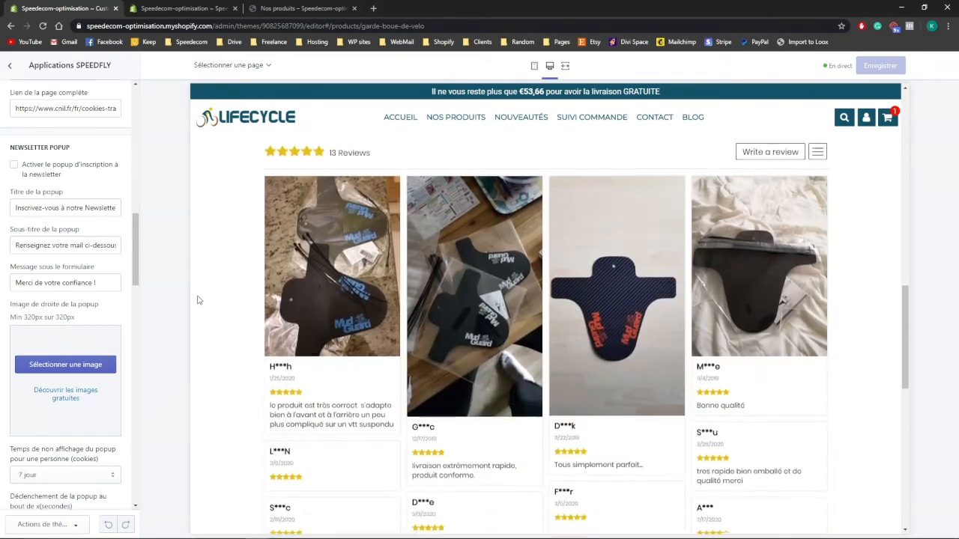
pyautogui.scroll(-6, 199, 300)
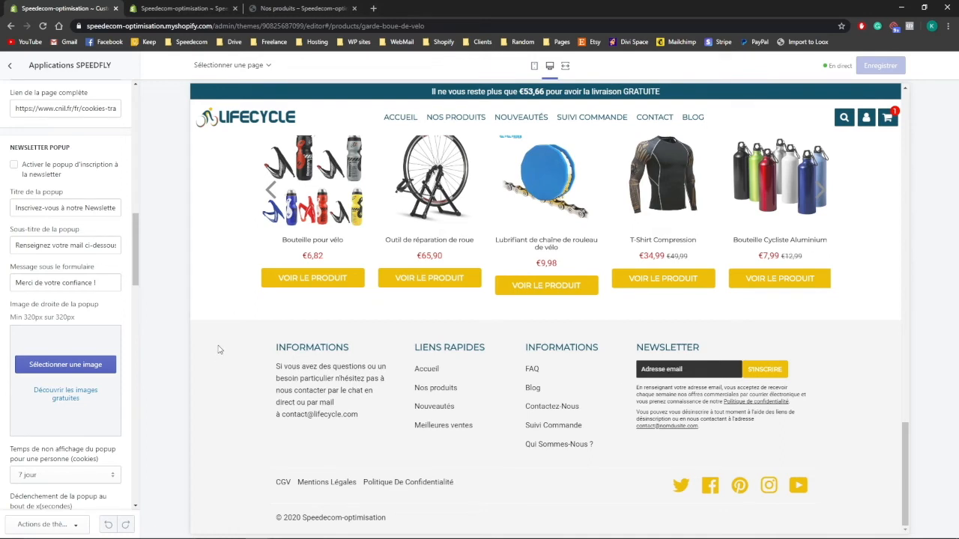
# Enable Activer la Sticky bar, save the theme and check the bar's behaviour along the product page preview.
pyautogui.scroll(-5, 118, 274)
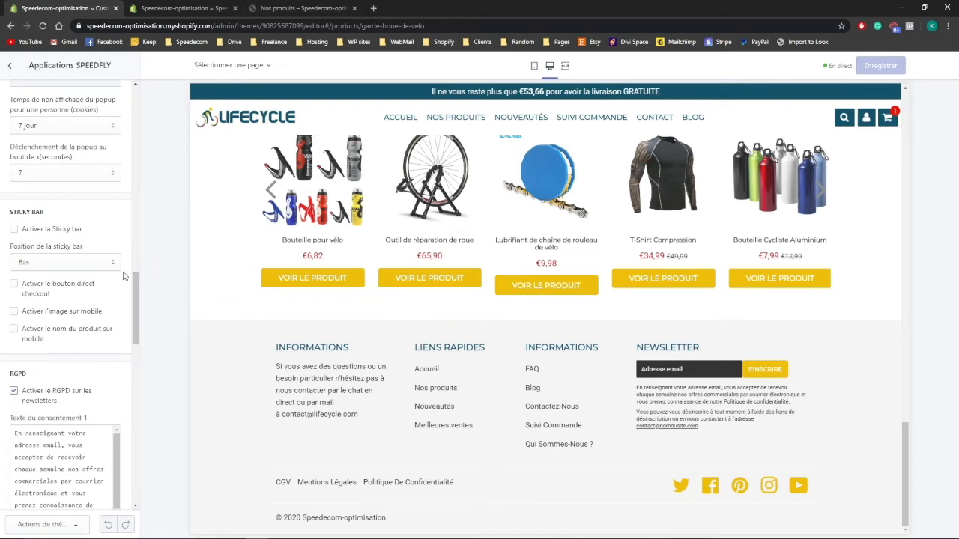
pyautogui.scroll(15, 340, 330)
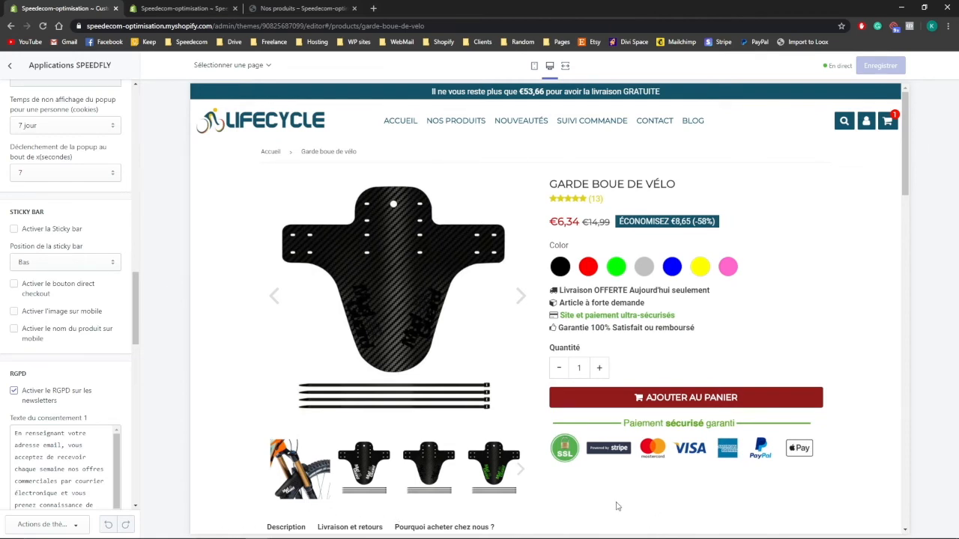
pyautogui.click(86, 267)
pyautogui.click(176, 269)
pyautogui.scroll(-2, 633, 490)
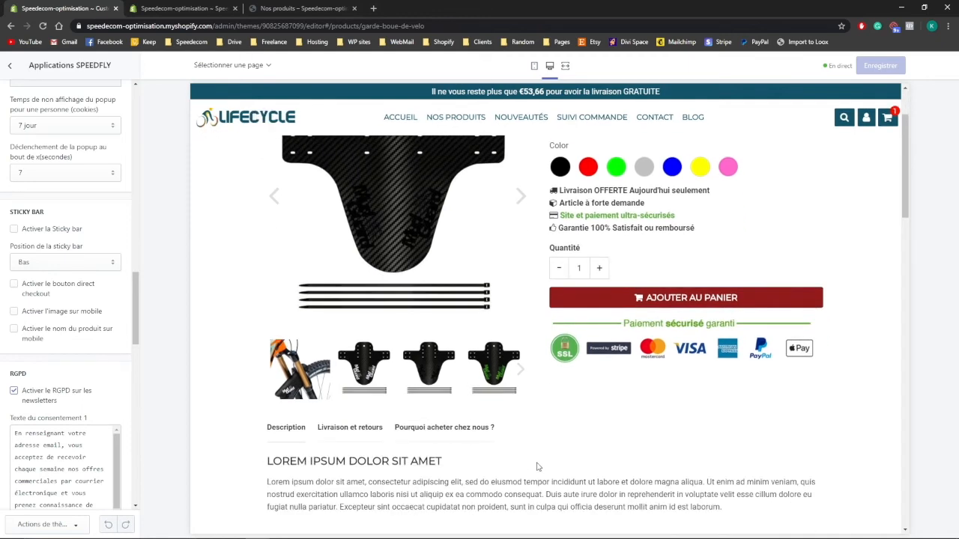
pyautogui.click(52, 232)
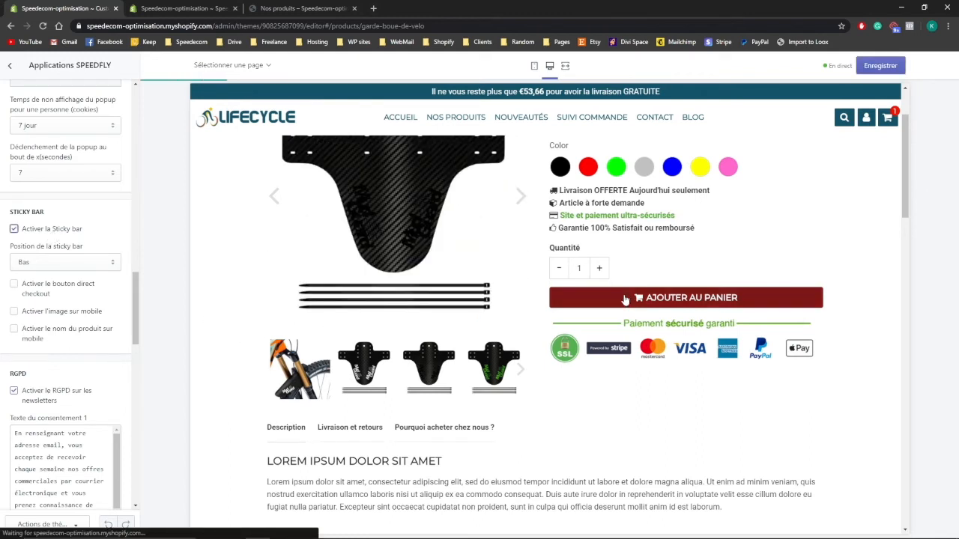
pyautogui.click(872, 66)
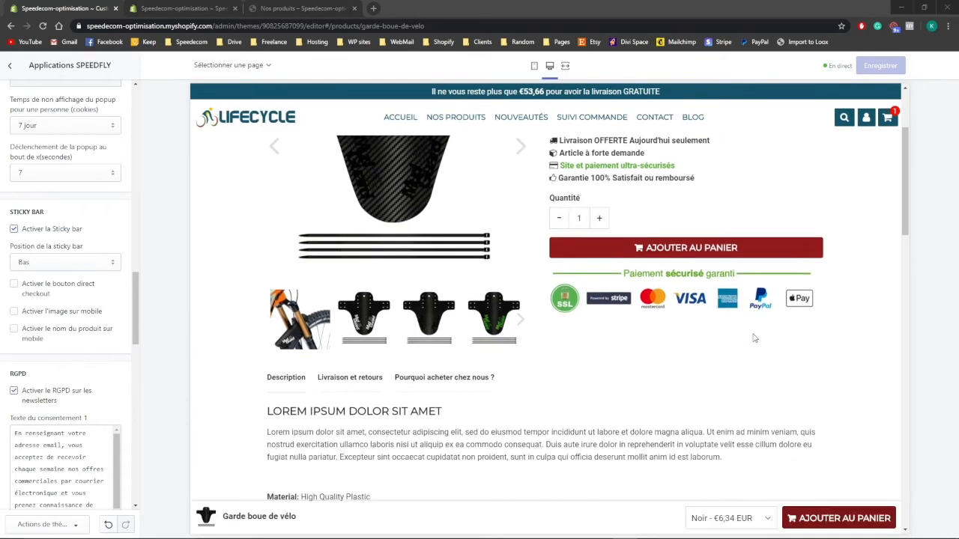
pyautogui.scroll(2, 755, 339)
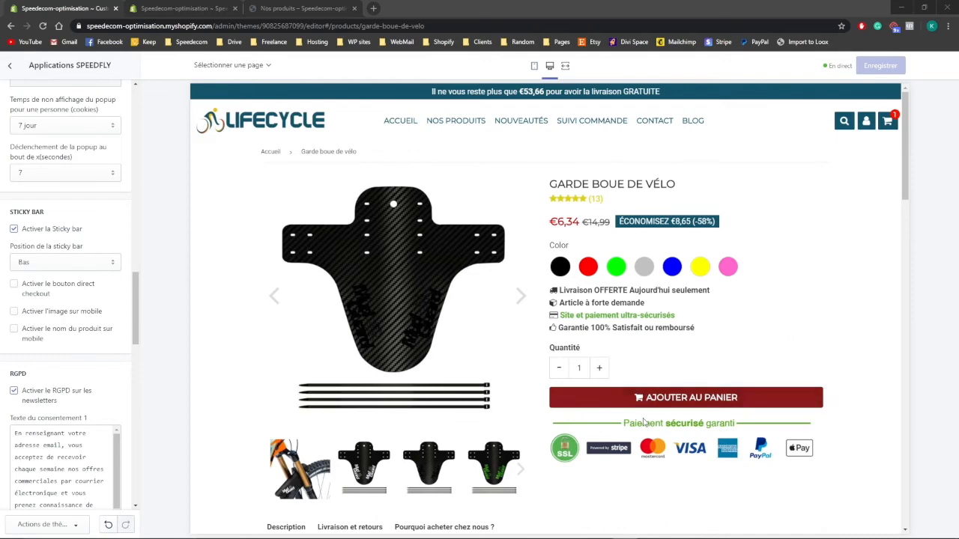
pyautogui.scroll(-2, 641, 417)
pyautogui.scroll(-3, 638, 420)
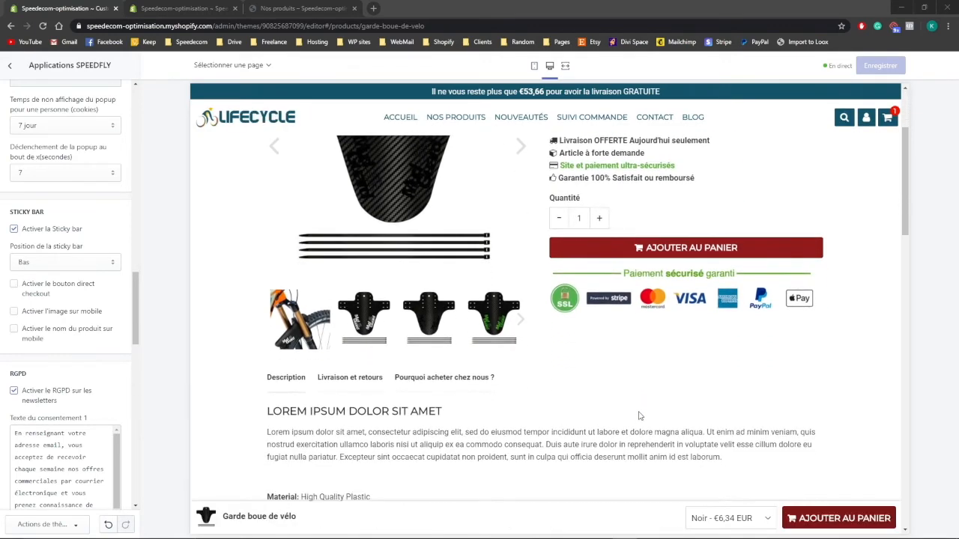
# Examine the sticky bar along the whole desktop product page, from the description and reviews down to the footer.
pyautogui.scroll(-2, 638, 210)
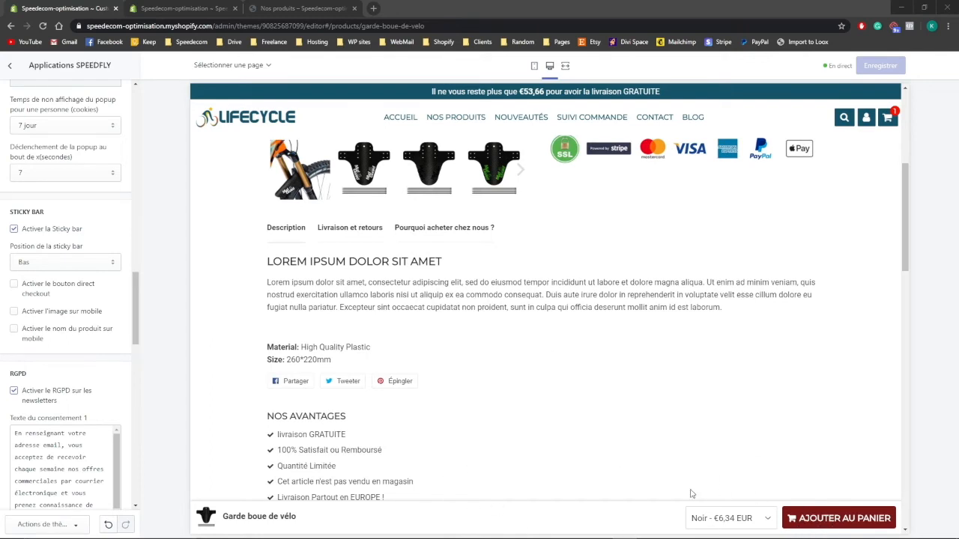
pyautogui.scroll(-2, 629, 462)
pyautogui.scroll(-5, 749, 484)
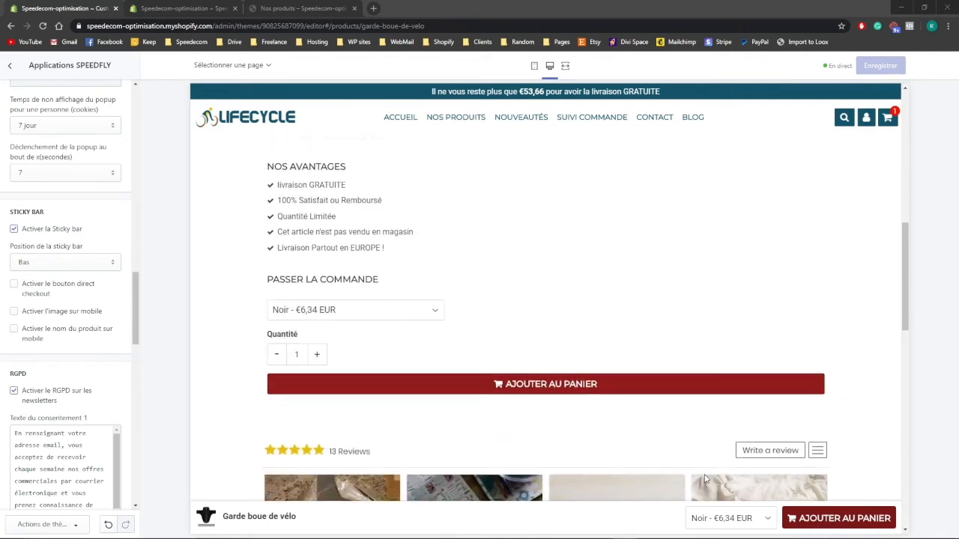
pyautogui.scroll(-6, 685, 466)
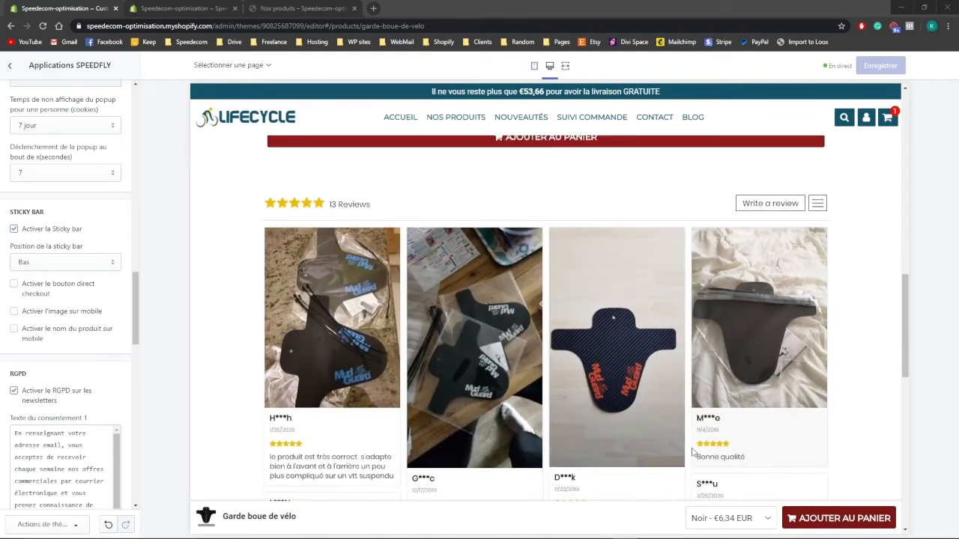
pyautogui.scroll(-9, 693, 453)
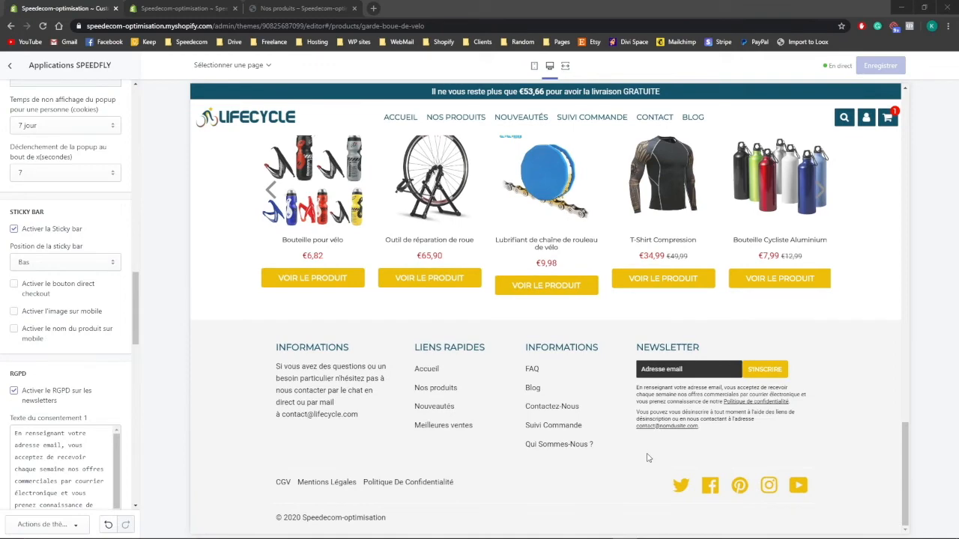
pyautogui.scroll(10, 647, 457)
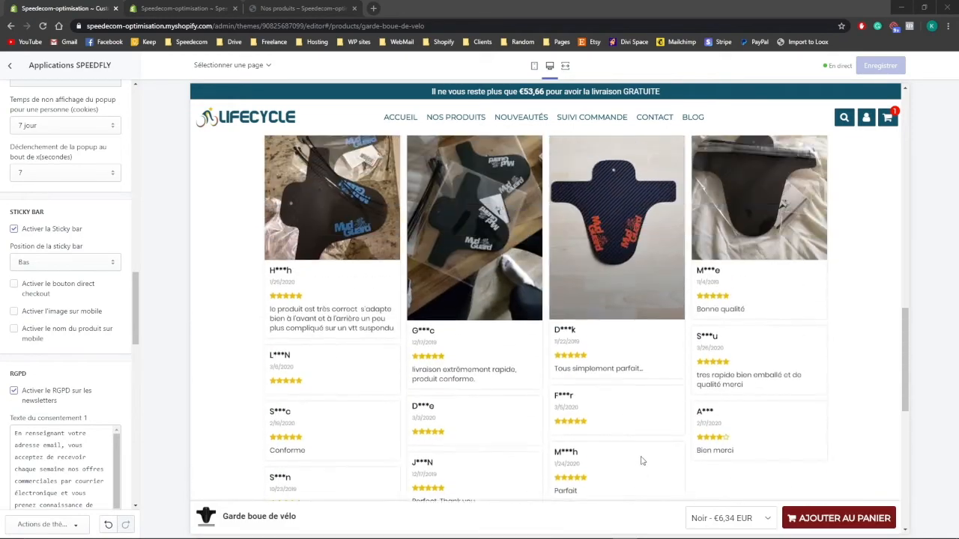
pyautogui.scroll(8, 641, 461)
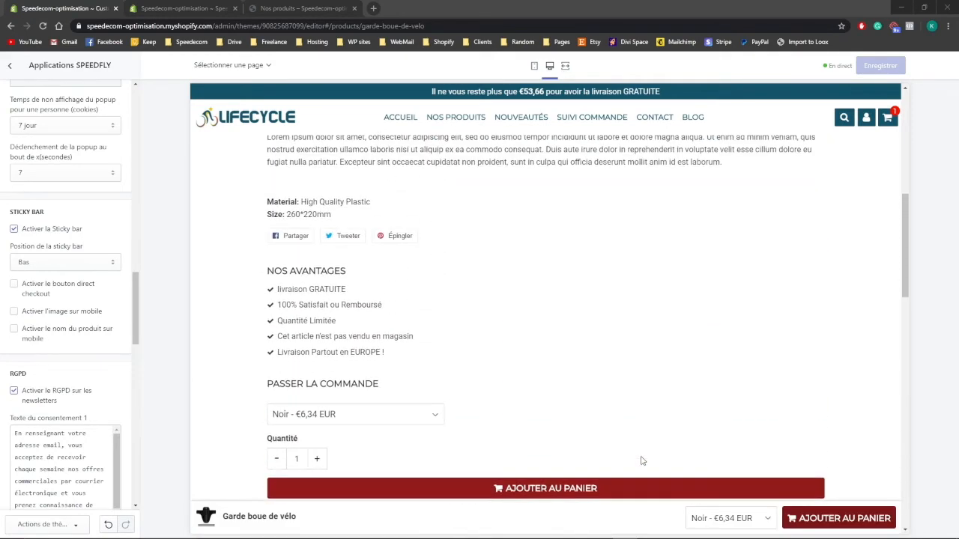
pyautogui.scroll(5, 641, 461)
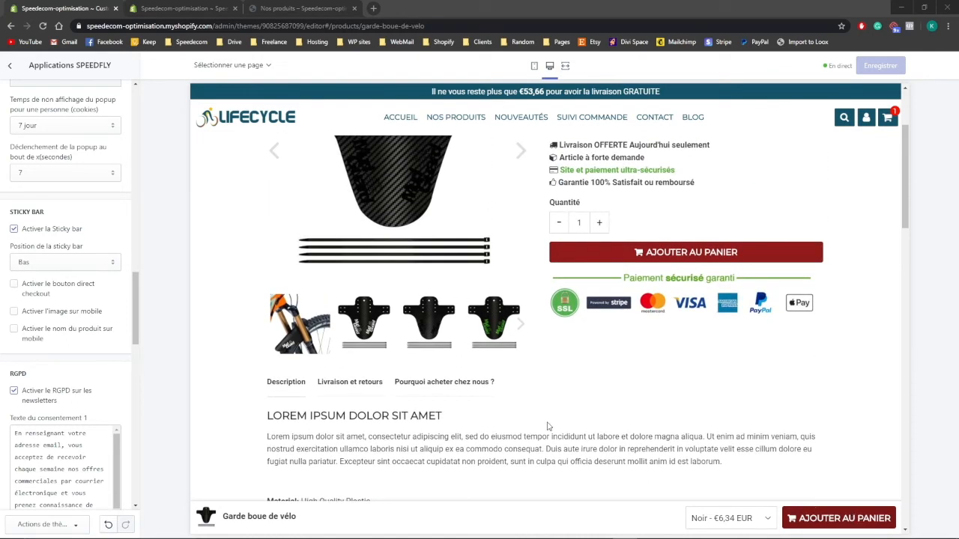
# Switch the preview to mobile view and examine the sticky bar along the full product page.
pyautogui.click(534, 66)
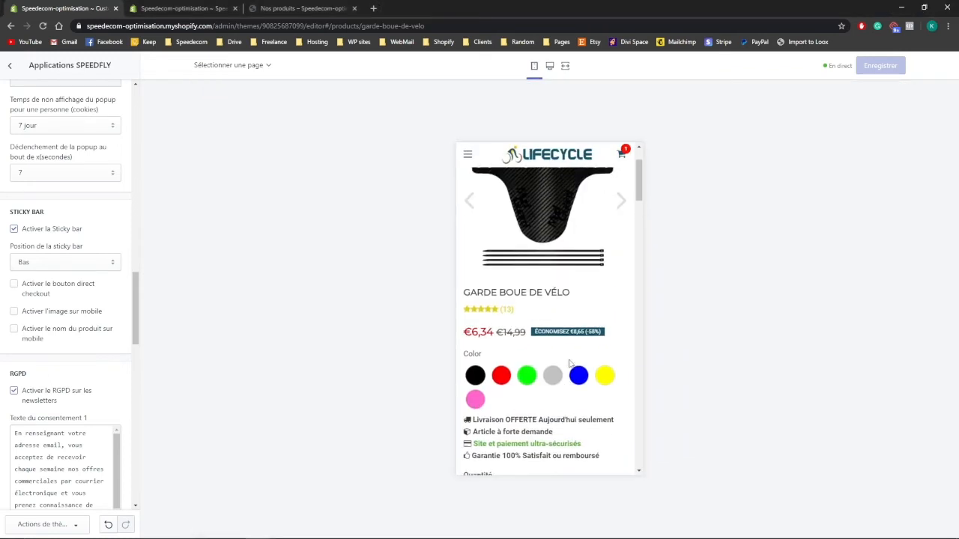
pyautogui.scroll(-3, 569, 364)
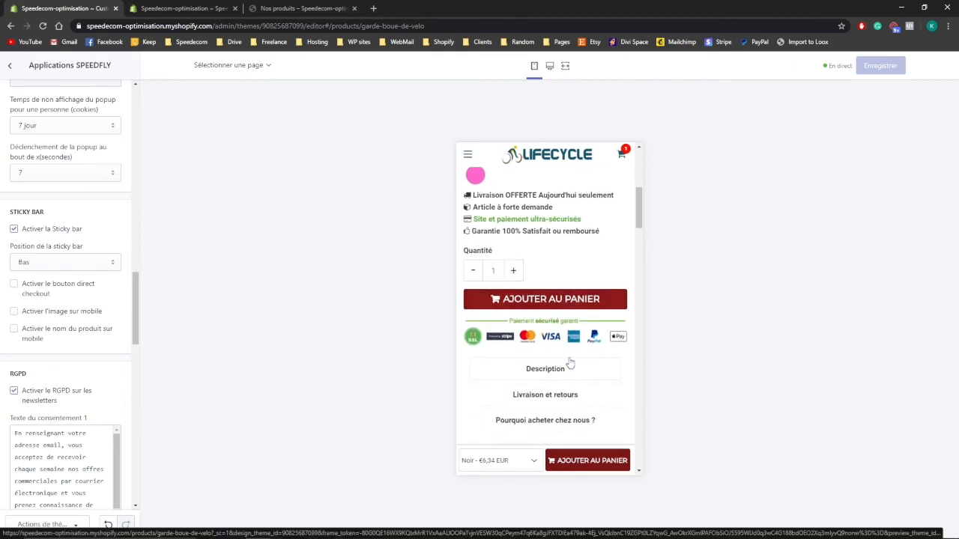
pyautogui.scroll(-8, 569, 364)
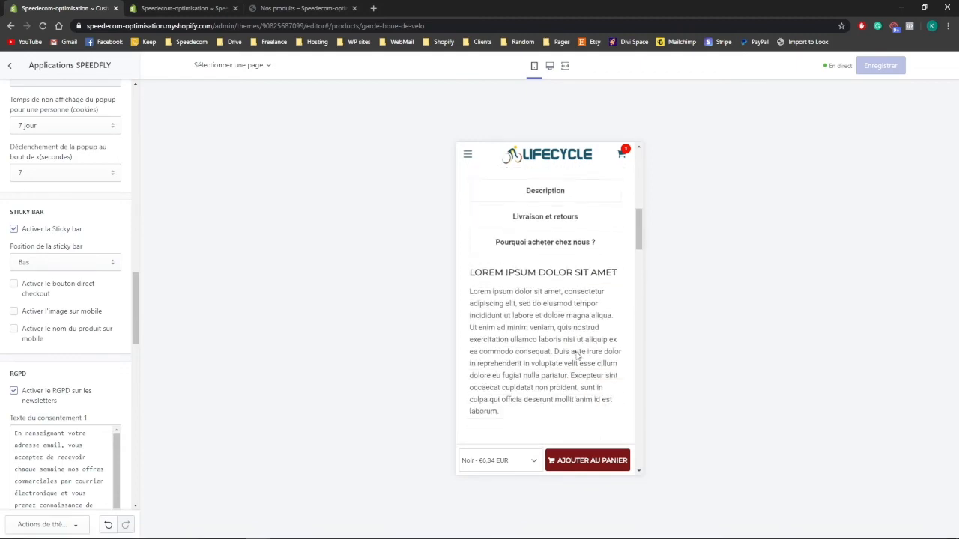
pyautogui.scroll(-8, 576, 355)
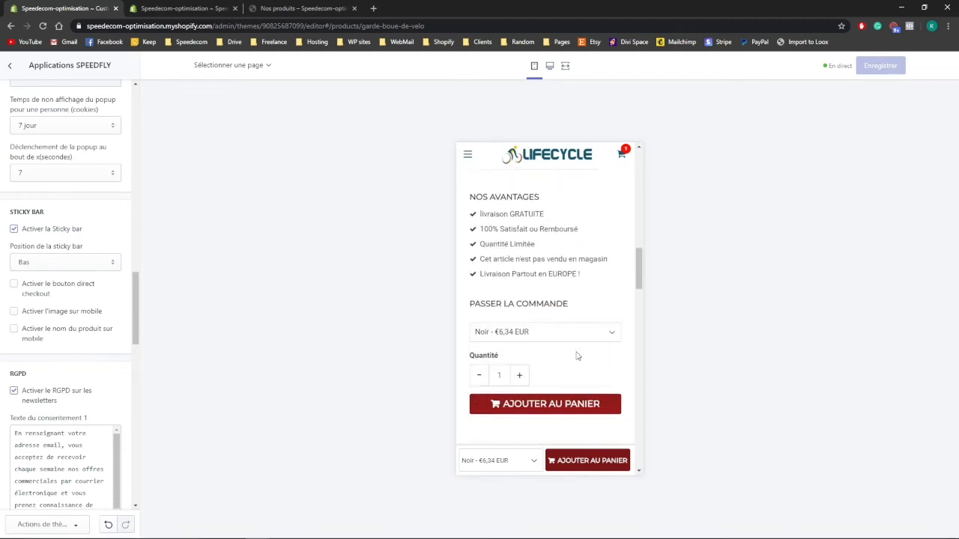
pyautogui.scroll(-12, 577, 355)
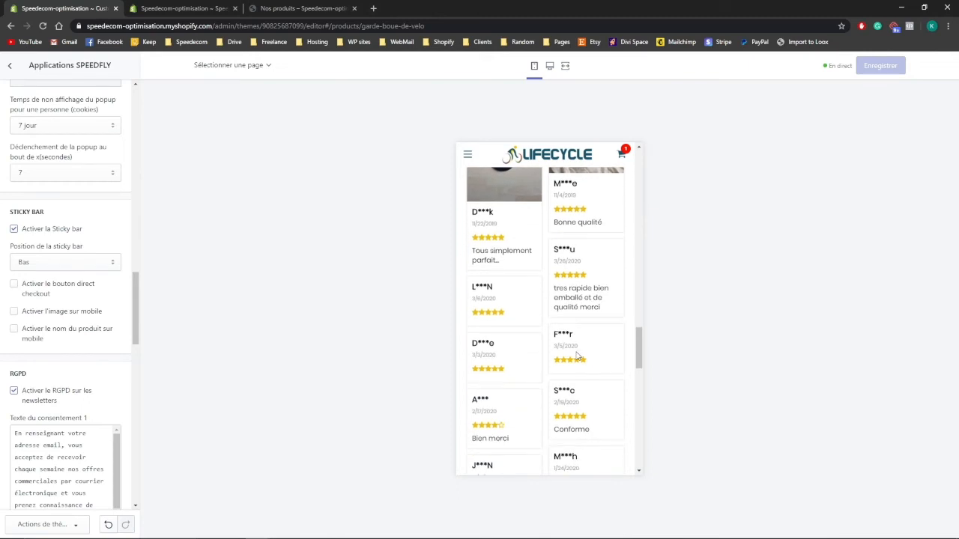
pyautogui.scroll(-10, 577, 355)
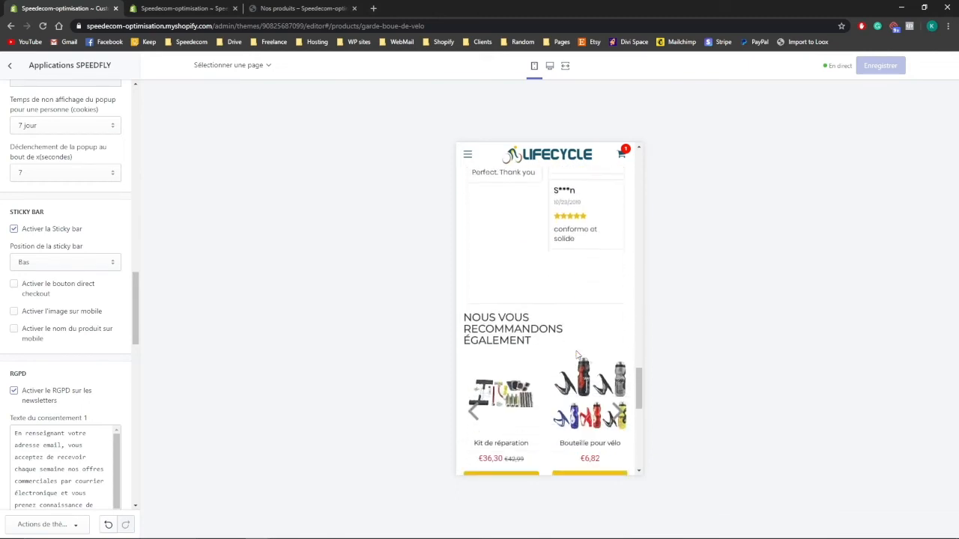
pyautogui.scroll(-7, 577, 356)
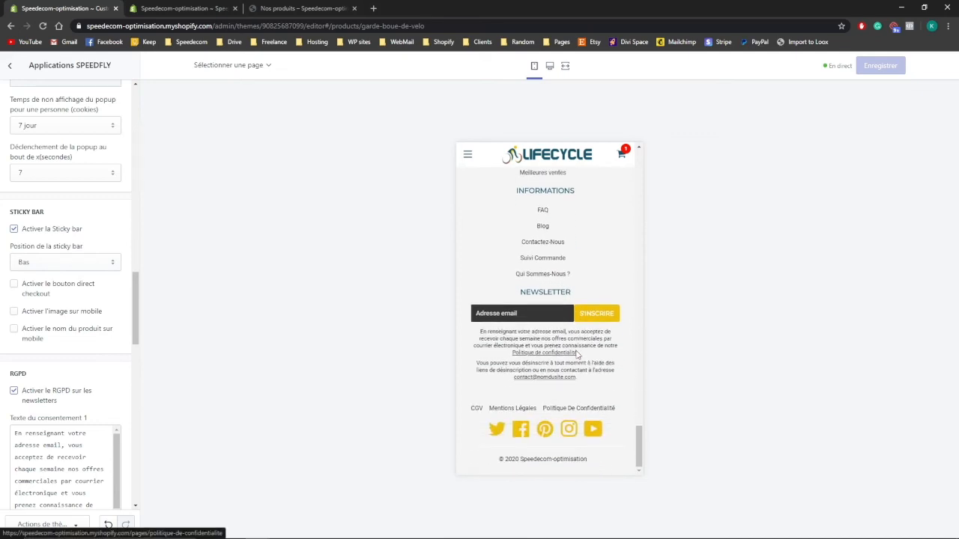
pyautogui.scroll(15, 577, 356)
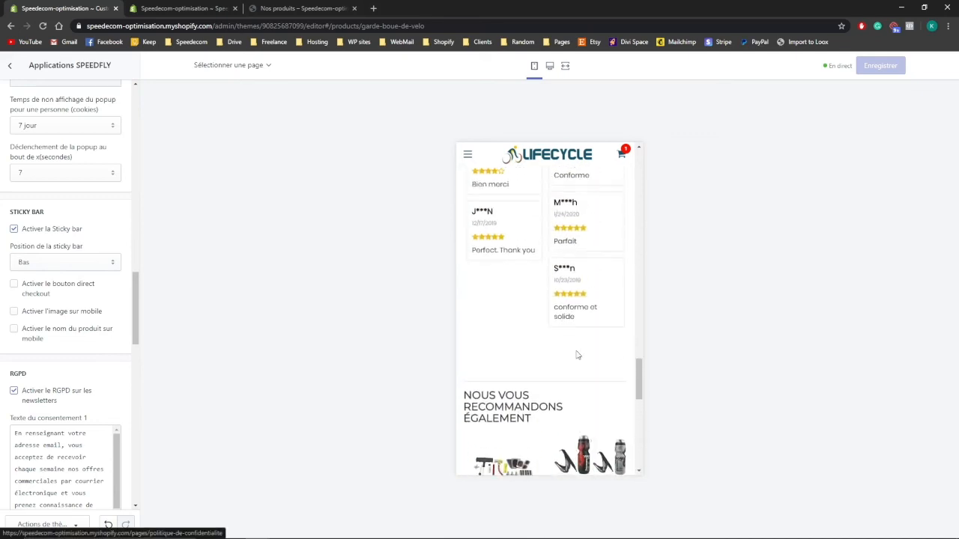
pyautogui.scroll(15, 577, 356)
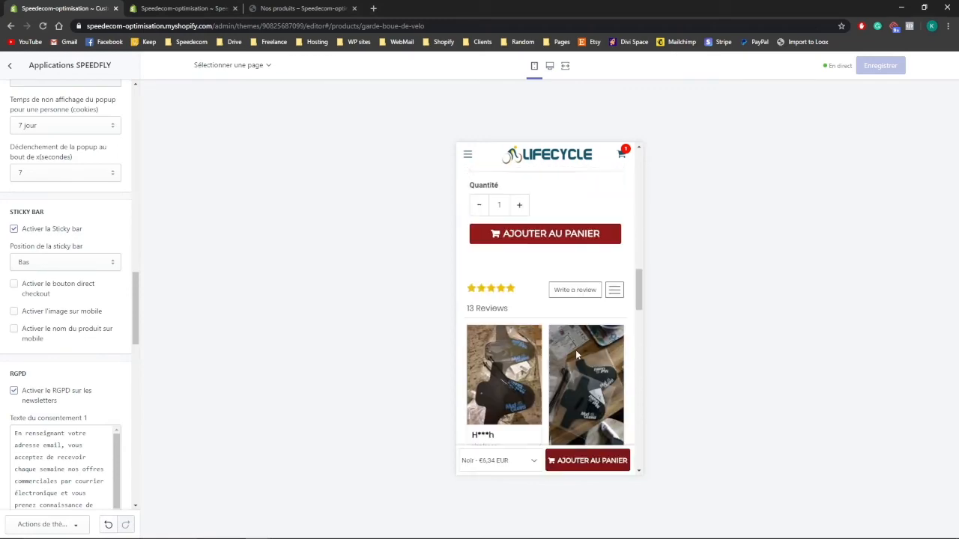
pyautogui.scroll(10, 577, 356)
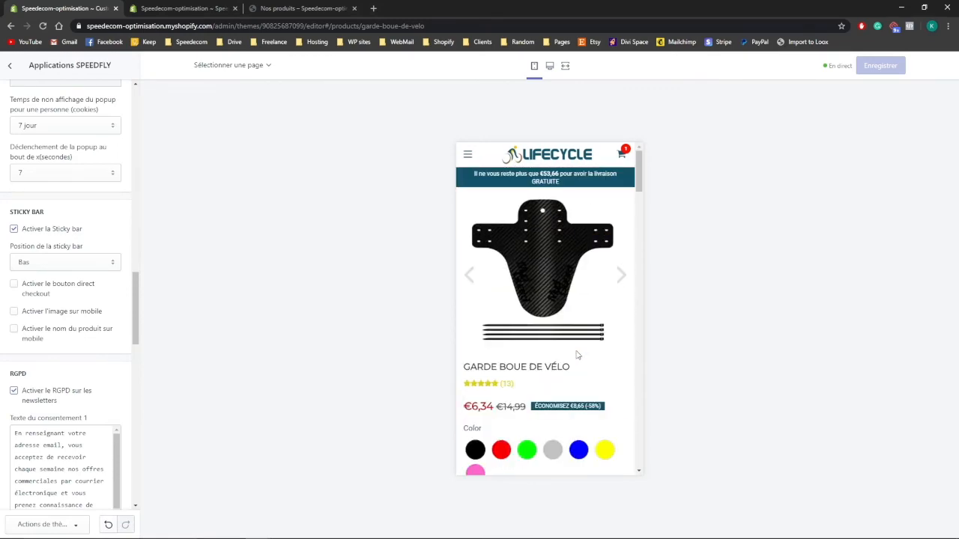
# Return to the desktop preview and empty the store's cart.
pyautogui.click(549, 66)
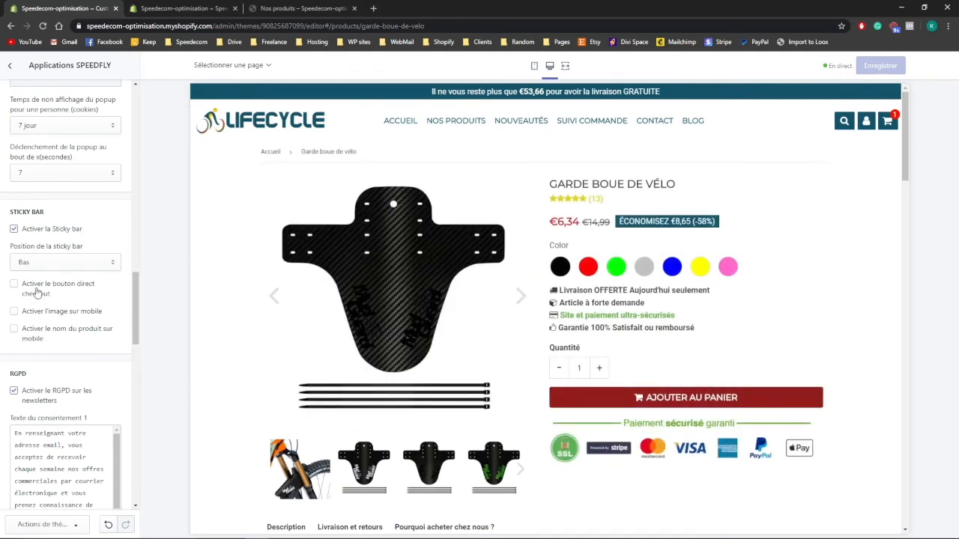
pyautogui.scroll(-2, 322, 348)
pyautogui.scroll(-1, 588, 463)
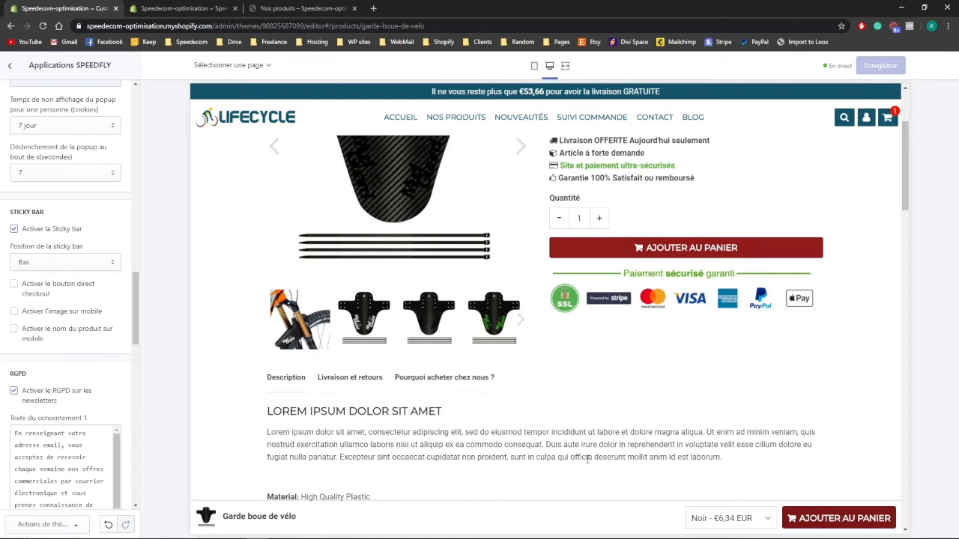
pyautogui.click(887, 118)
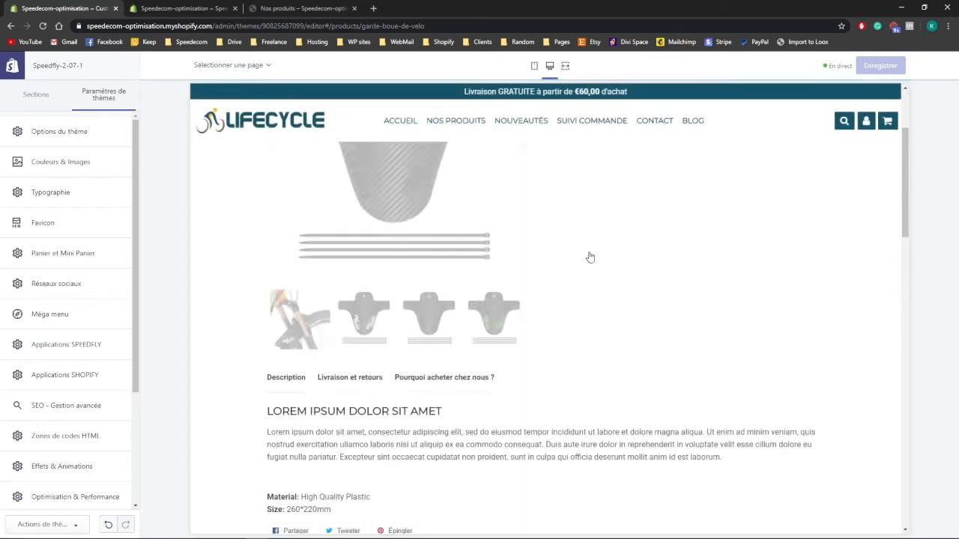
# Add the Garde boue de vélo to the cart from the sticky bar, and dismiss the upsell popup and mini cart.
pyautogui.scroll(-2, 589, 256)
pyautogui.scroll(-2, 592, 258)
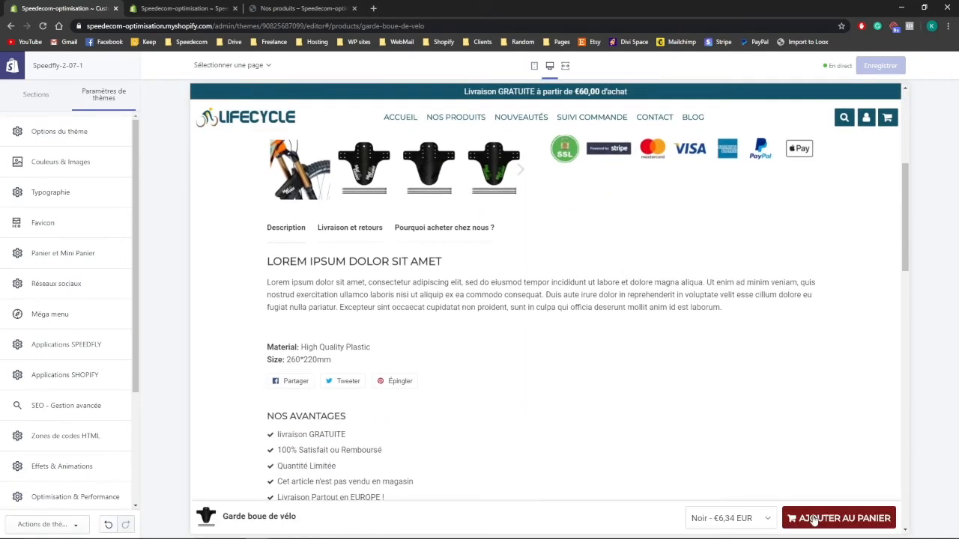
pyautogui.click(815, 515)
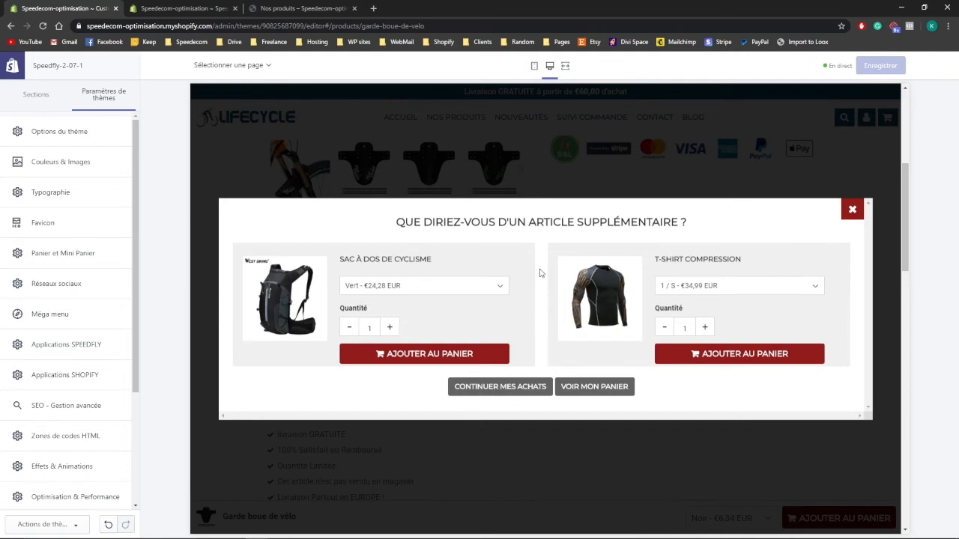
pyautogui.scroll(-1, 559, 266)
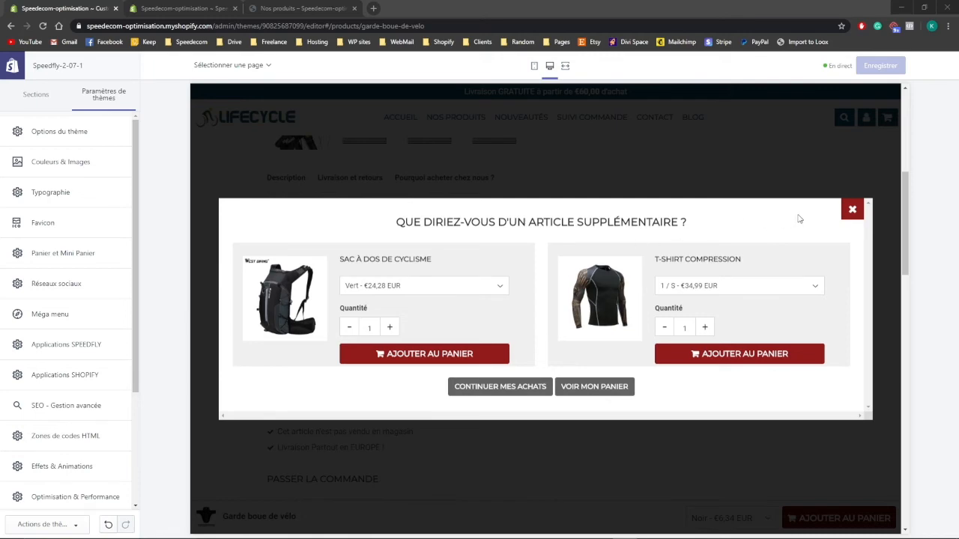
pyautogui.click(852, 210)
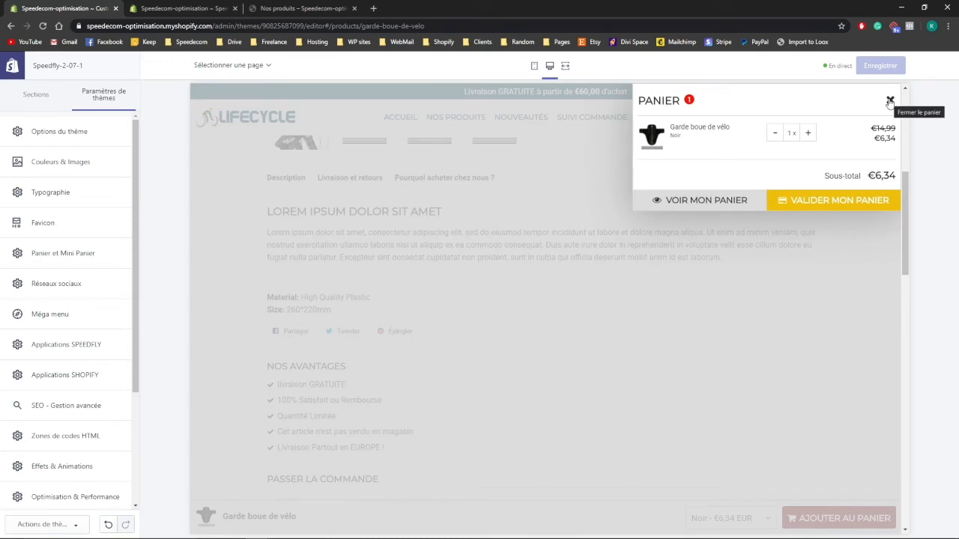
pyautogui.click(890, 101)
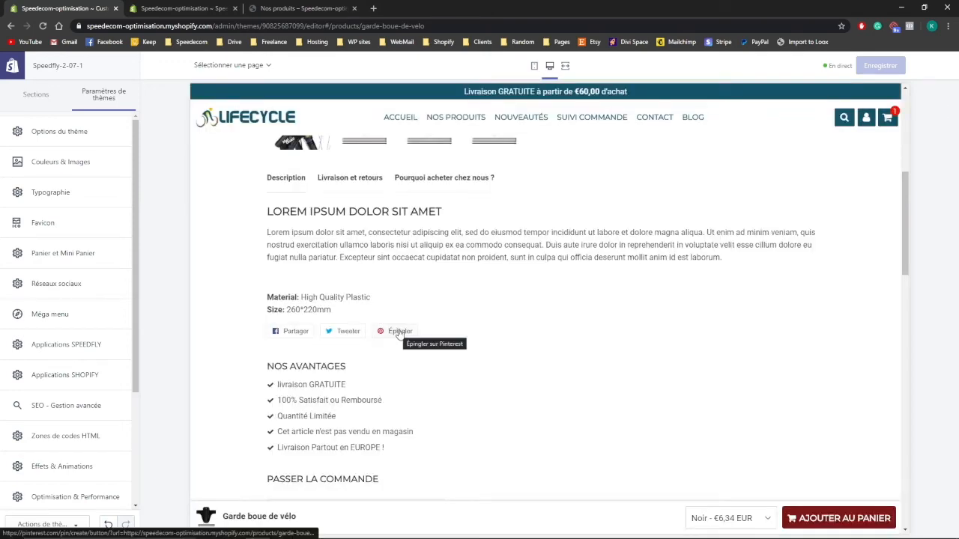
# Set the Bouton Ajouter au panier background colour to #5CA005 in the Couleurs & Images settings.
pyautogui.scroll(4, 349, 307)
pyautogui.scroll(1, 350, 307)
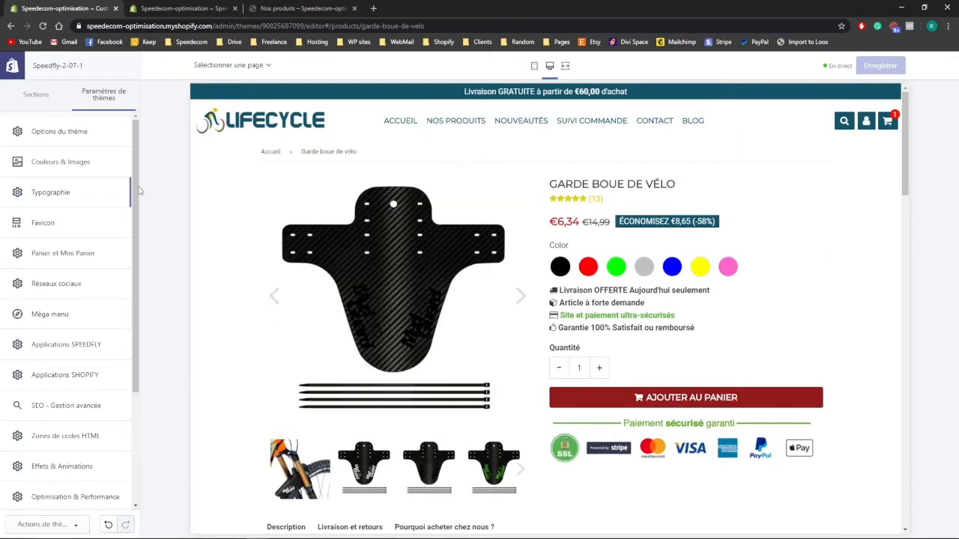
pyautogui.click(56, 170)
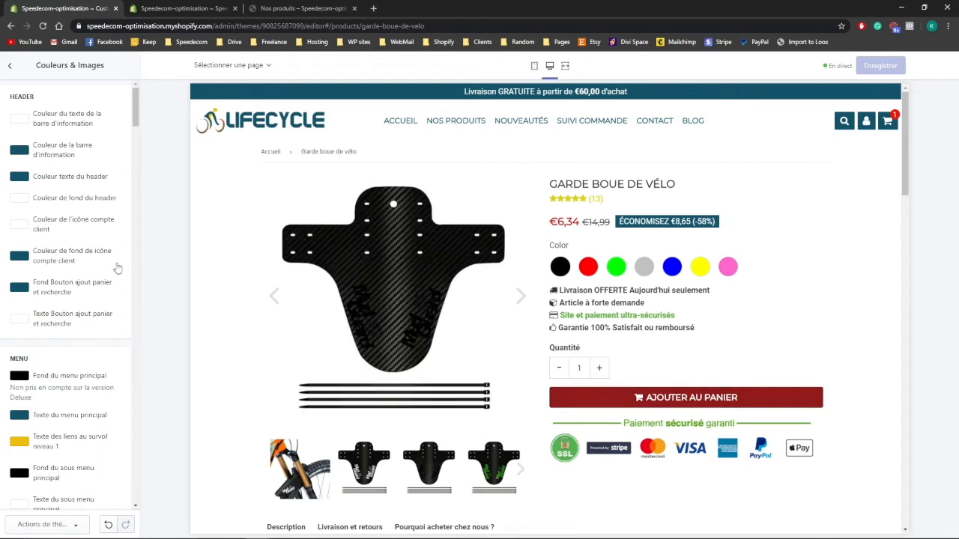
pyautogui.scroll(-8, 83, 260)
pyautogui.scroll(-5, 83, 260)
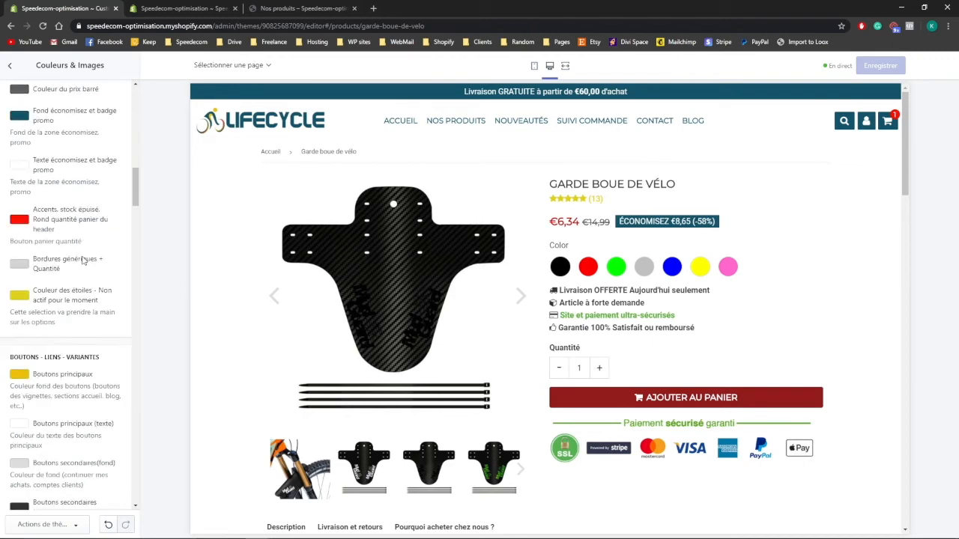
pyautogui.scroll(-5, 83, 260)
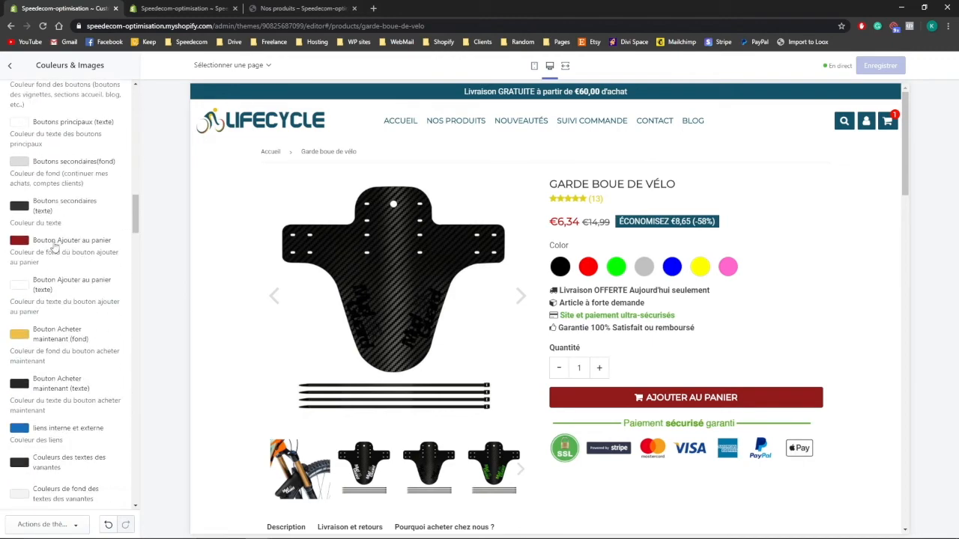
pyautogui.click(39, 252)
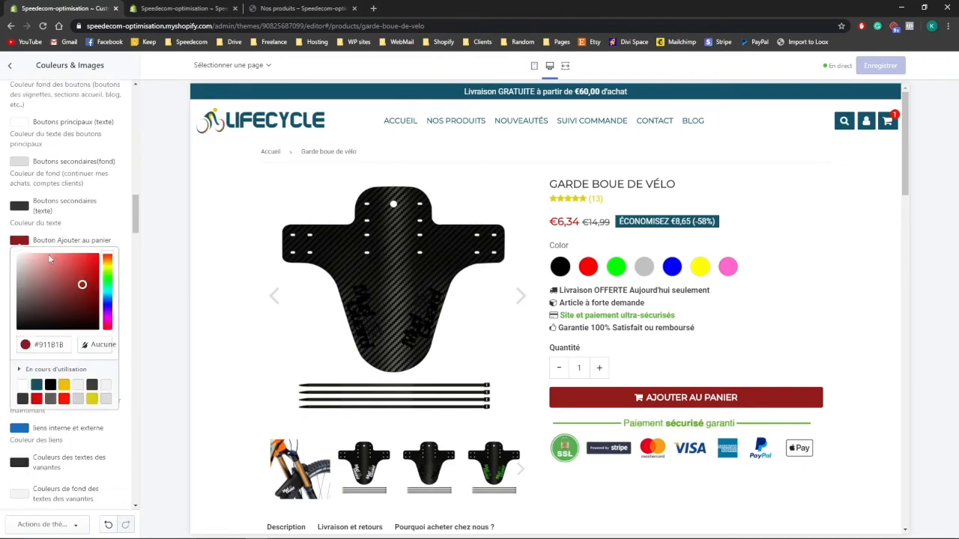
pyautogui.doubleClick(52, 340)
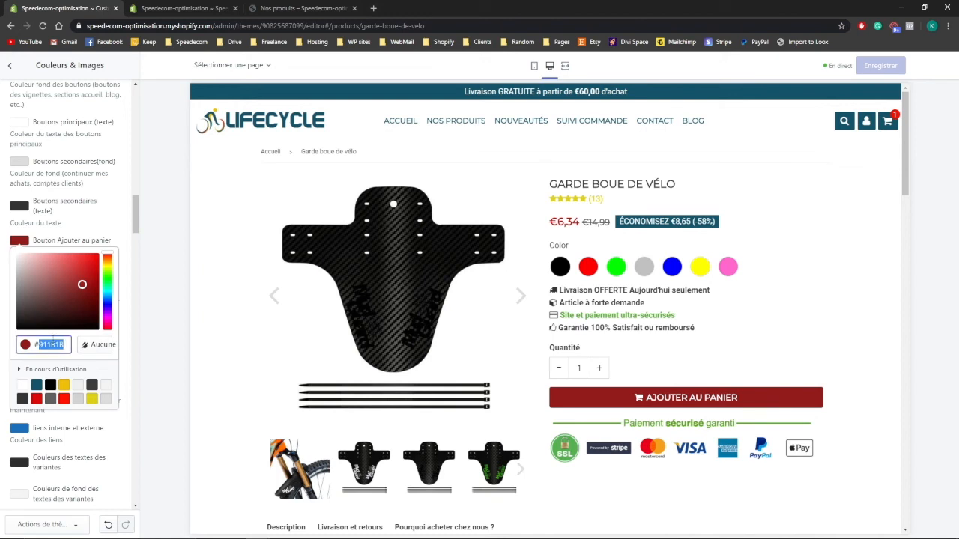
pyautogui.write('5CA005')
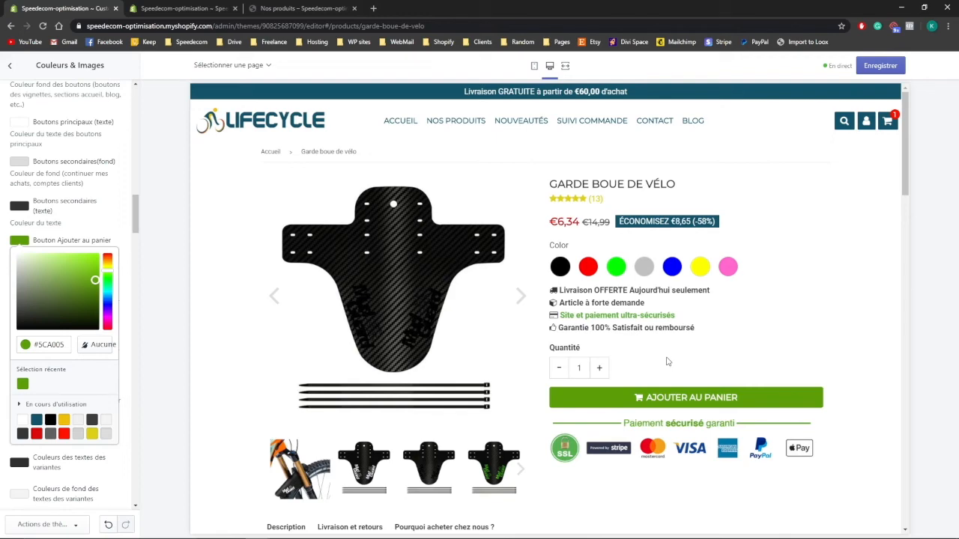
pyautogui.click(172, 304)
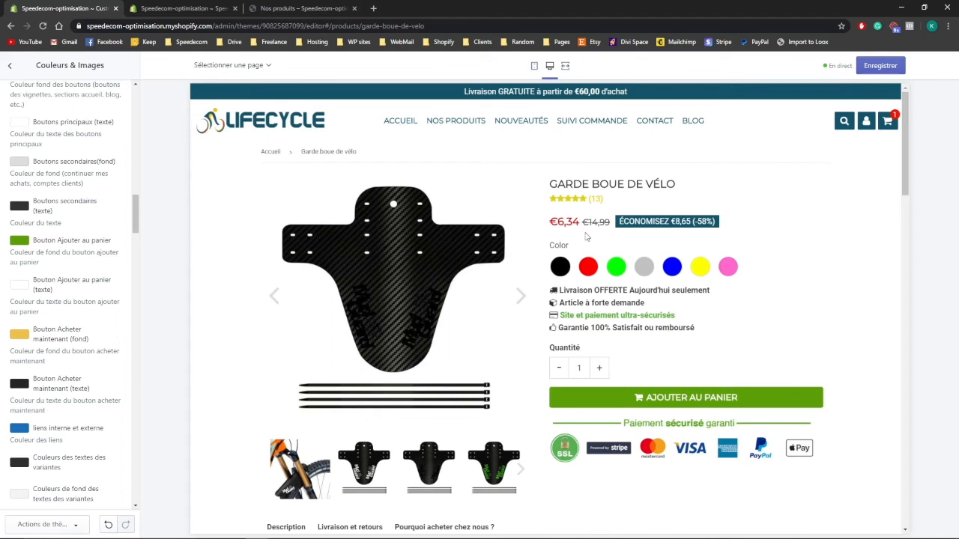
# Set the Couleur du prix to #5CA005 in the generic colour settings.
pyautogui.scroll(5, 96, 240)
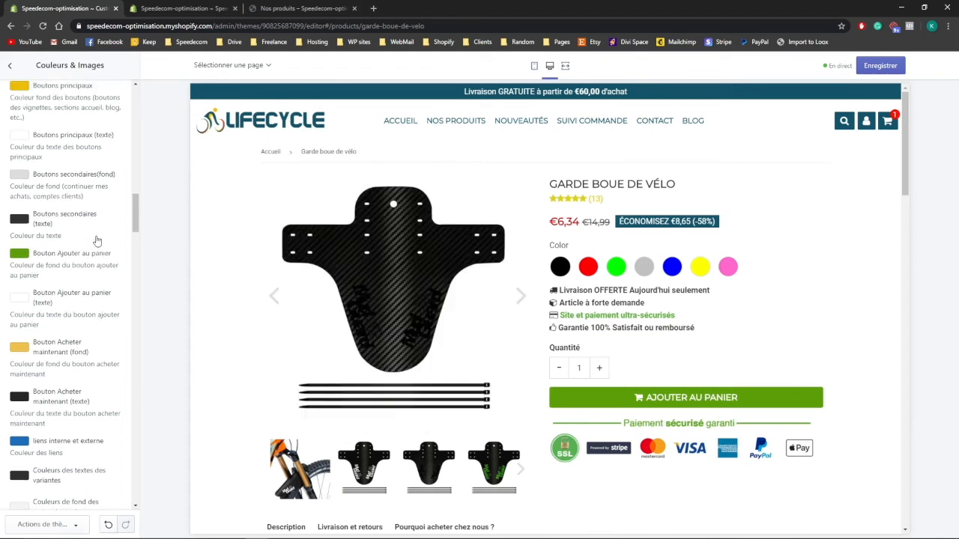
pyautogui.scroll(3, 96, 240)
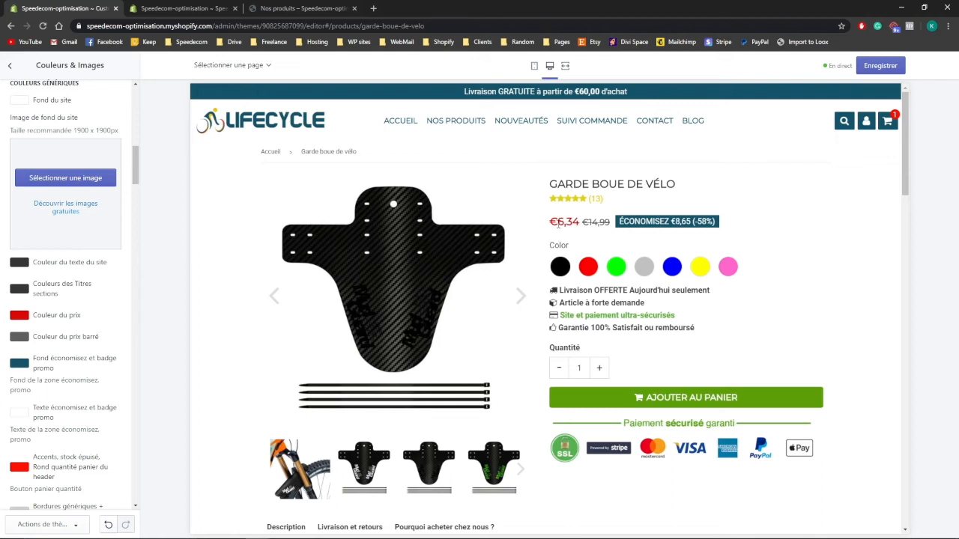
pyautogui.click(43, 315)
pyautogui.scroll(-1, 53, 341)
pyautogui.click(22, 408)
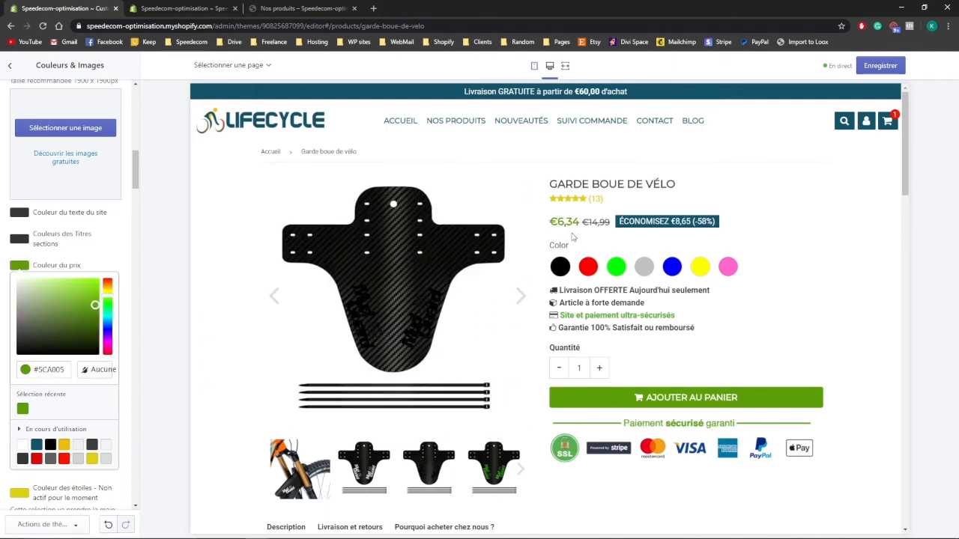
pyautogui.click(182, 294)
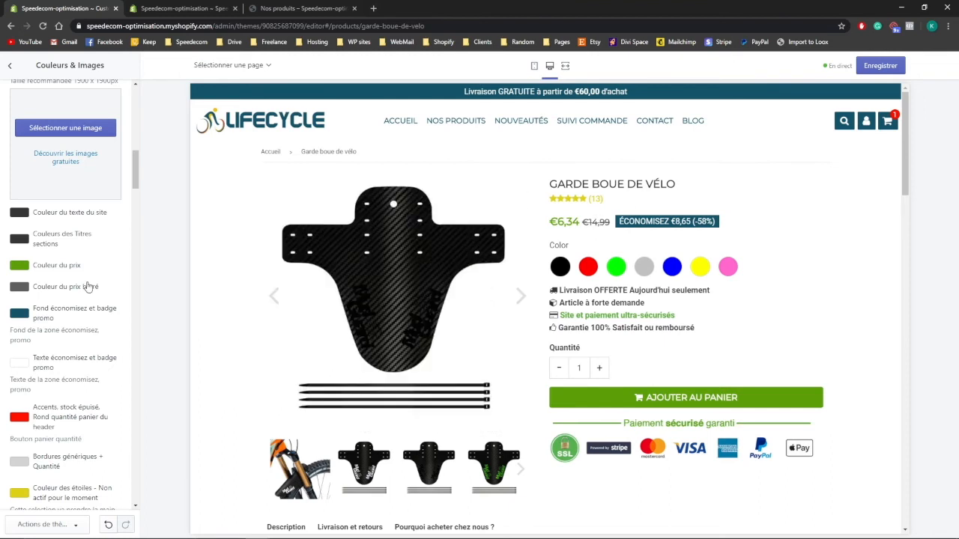
# Set the Couleur du prix barré to the red #FF1100.
pyautogui.click(50, 289)
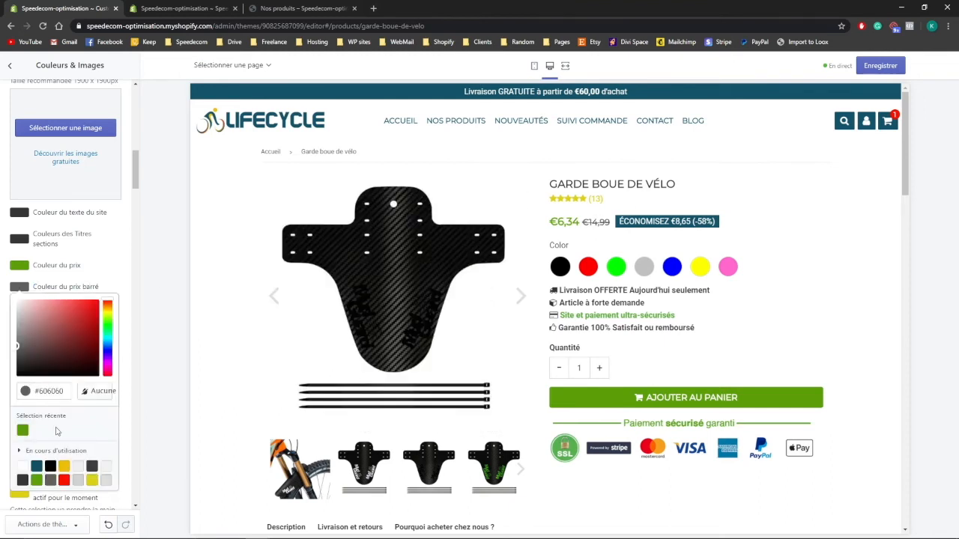
pyautogui.click(63, 481)
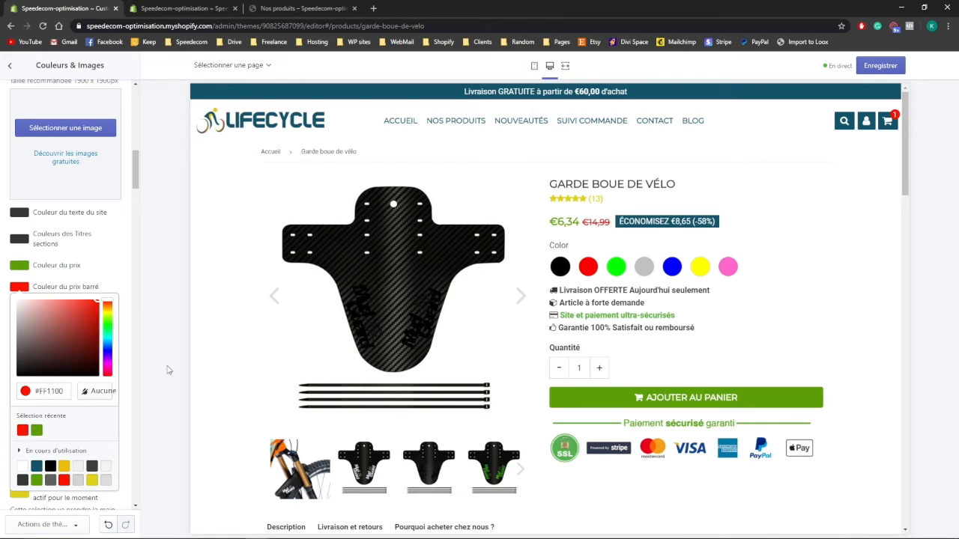
pyautogui.click(167, 367)
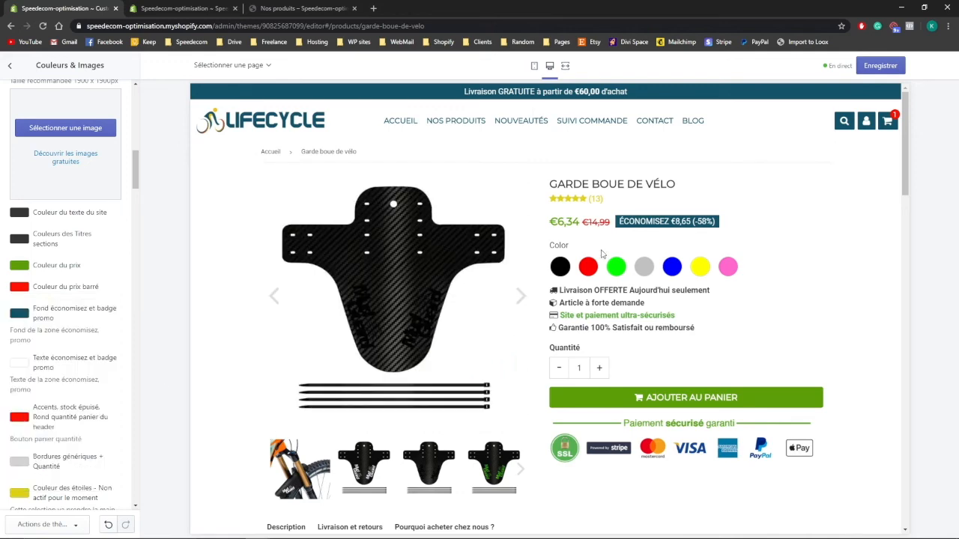
# Examine the price colours throughout the product page preview, including the recommended products above the footer.
pyautogui.scroll(-8, 600, 255)
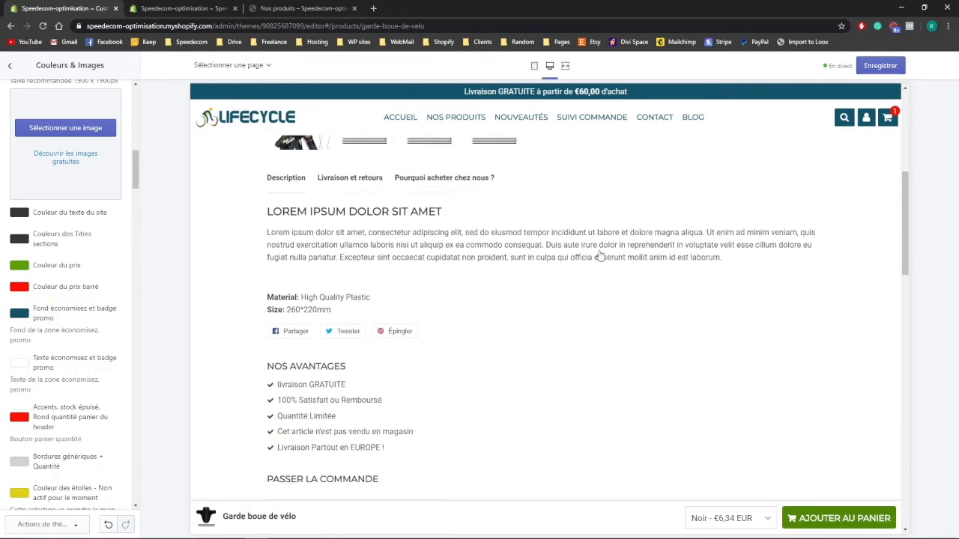
pyautogui.scroll(-5, 600, 256)
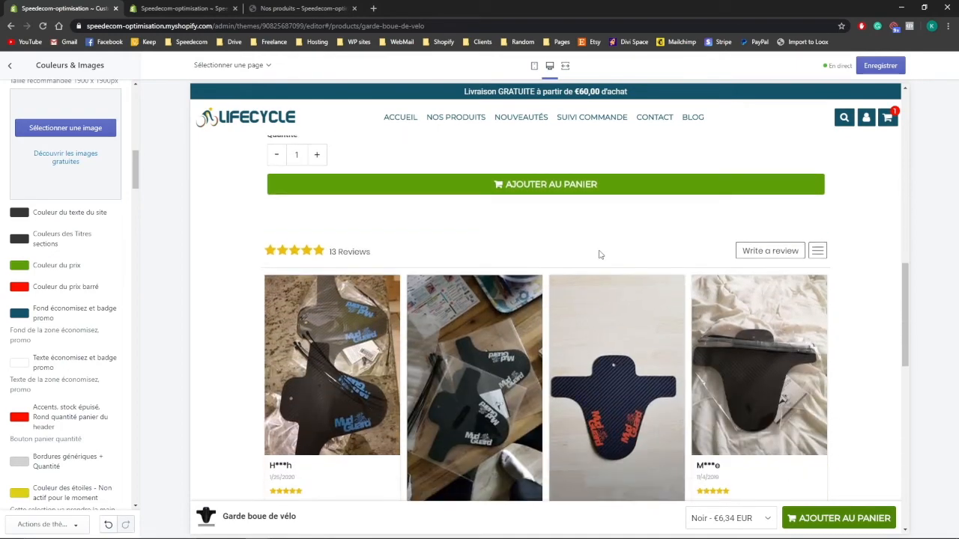
pyautogui.scroll(-6, 599, 255)
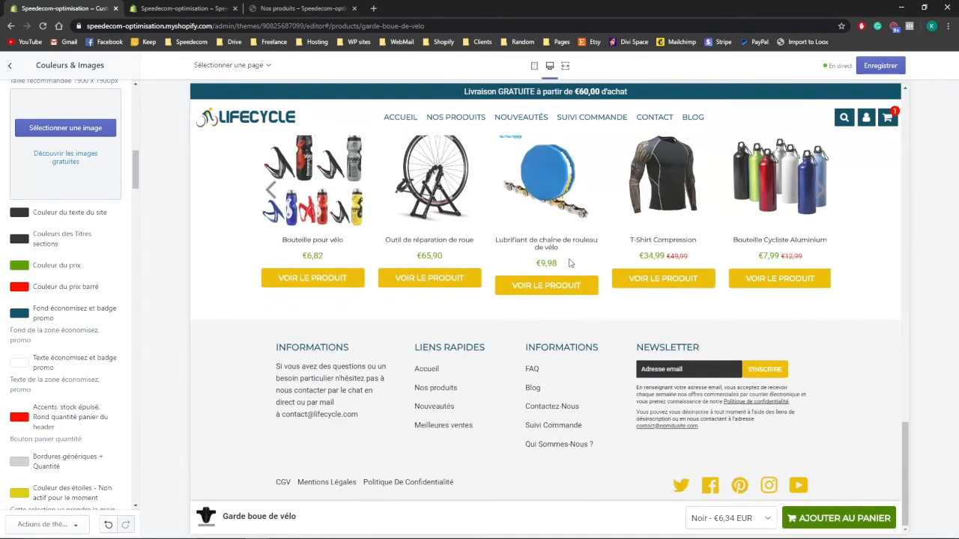
pyautogui.scroll(6, 570, 262)
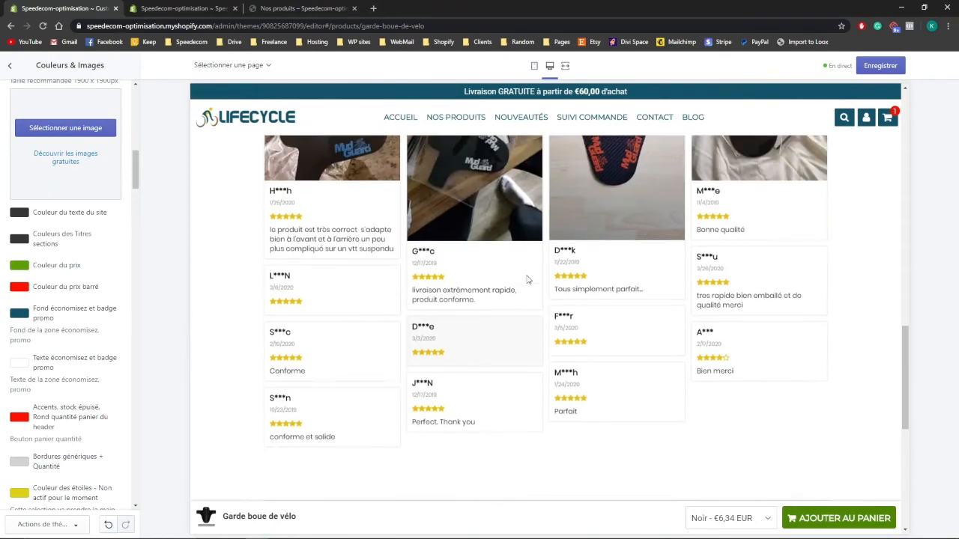
pyautogui.scroll(10, 527, 279)
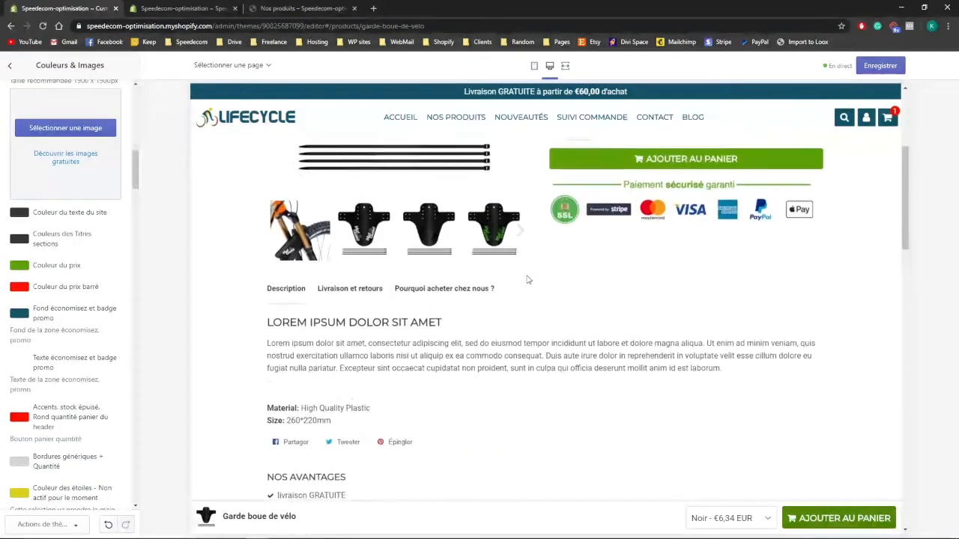
pyautogui.scroll(2, 526, 279)
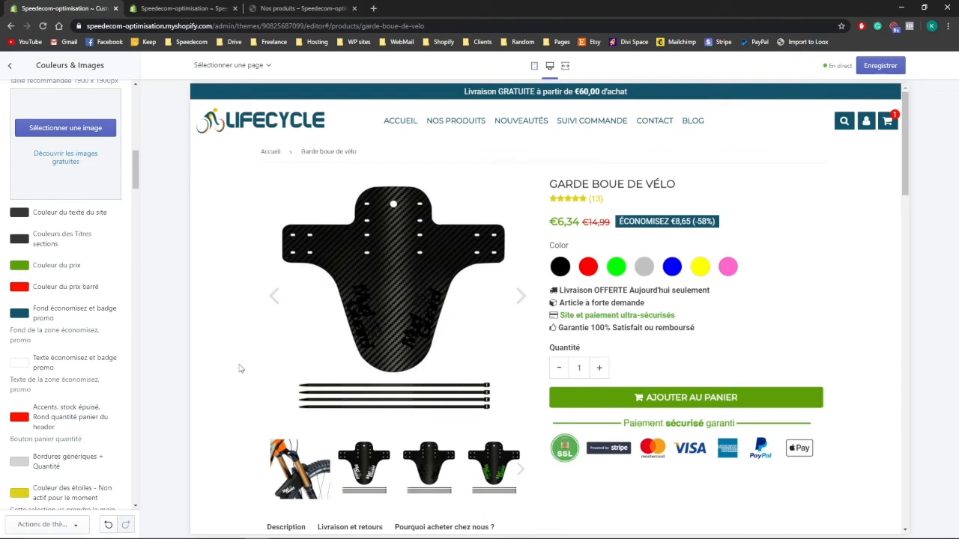
# Remove the Garde boue de vélo from the mini cart and add it again to bring up the upsell popup.
pyautogui.scroll(-10, 71, 346)
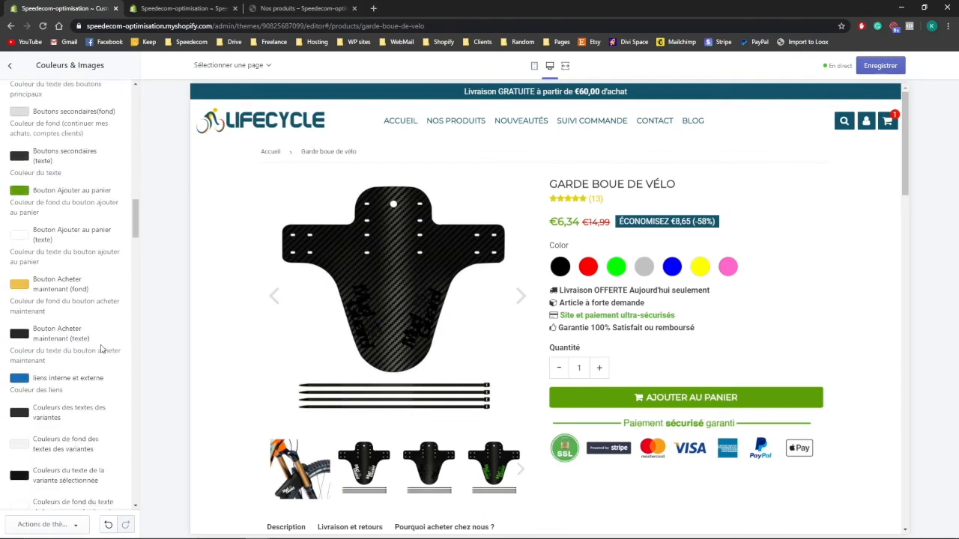
pyautogui.scroll(-4, 102, 349)
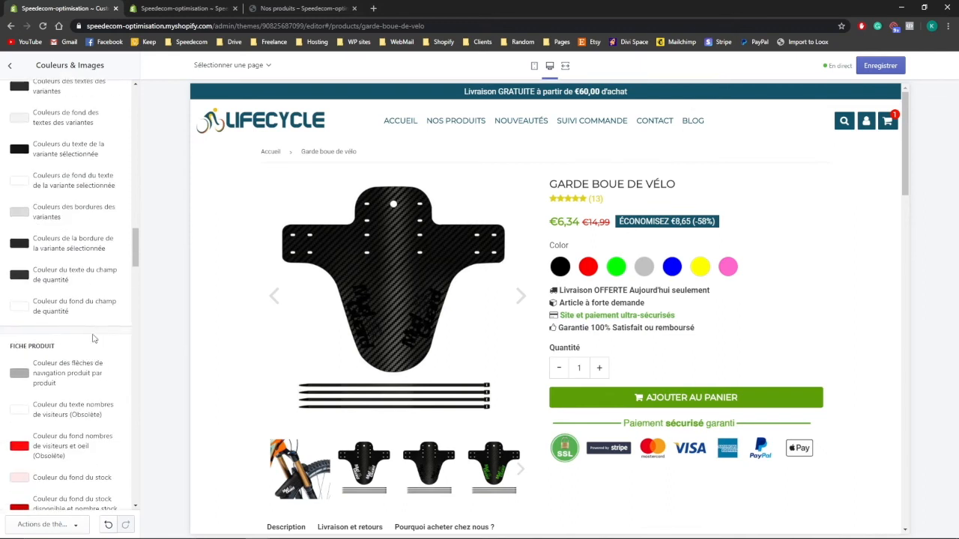
pyautogui.scroll(-7, 94, 338)
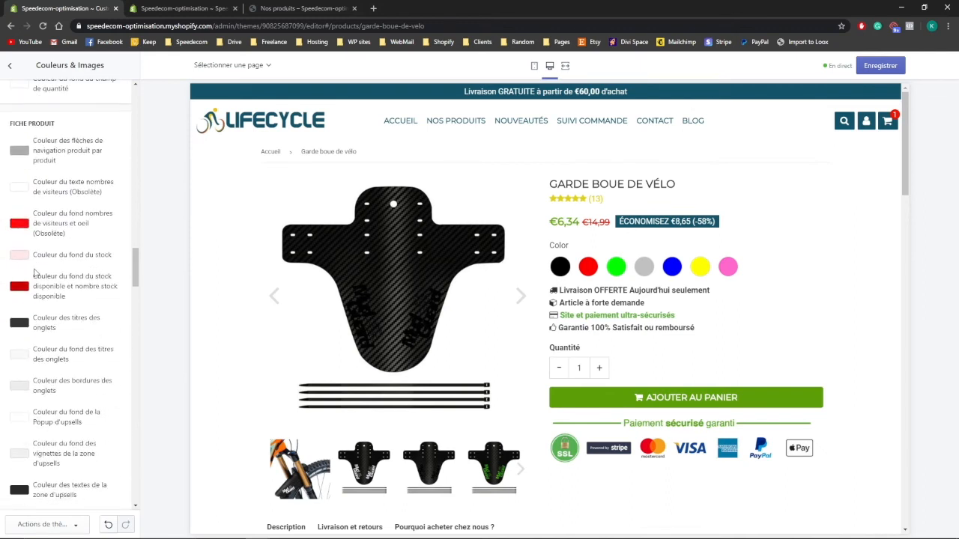
pyautogui.scroll(-1, 60, 288)
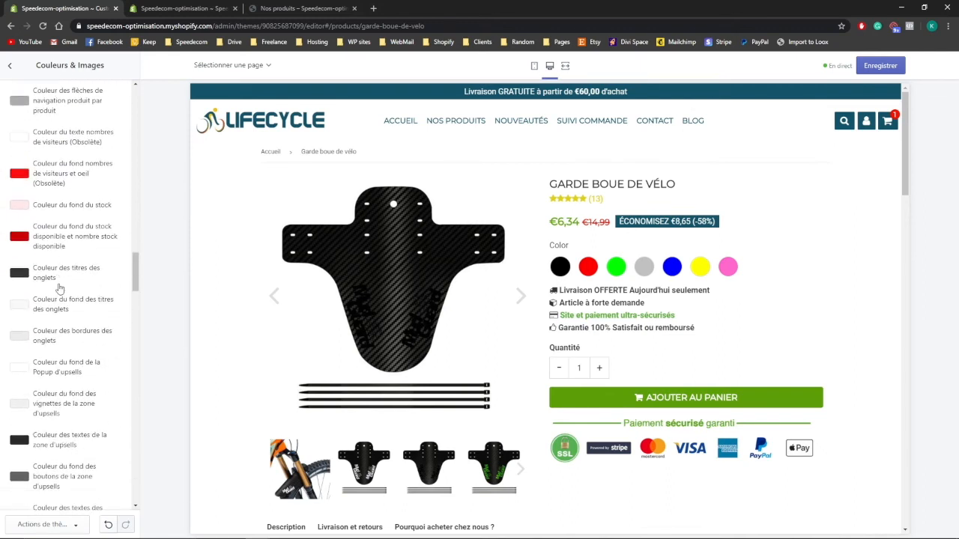
pyautogui.scroll(-3, 60, 288)
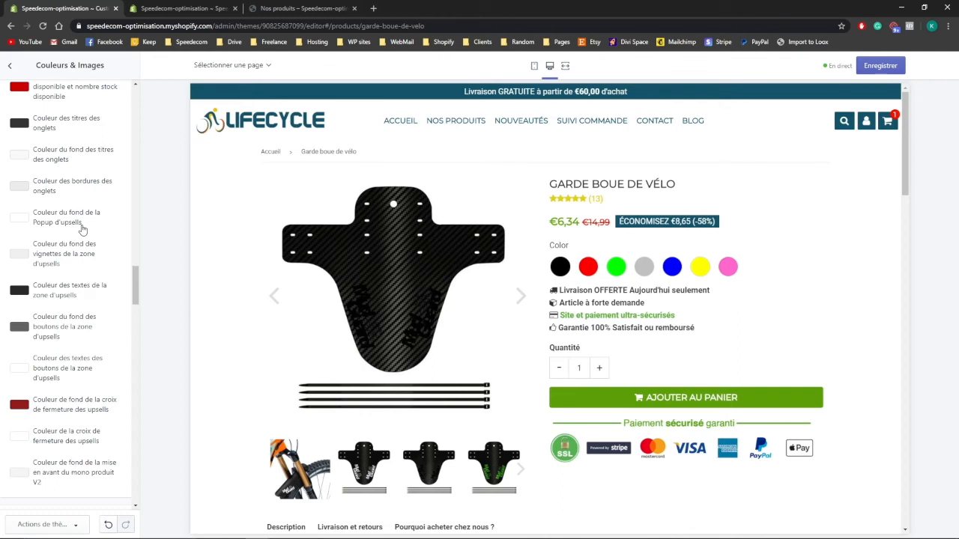
pyautogui.click(693, 397)
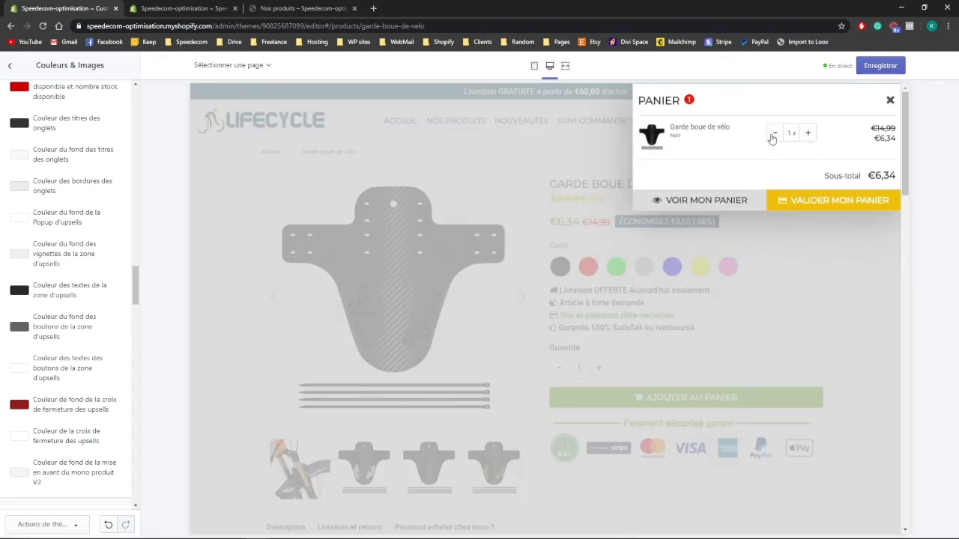
pyautogui.click(773, 134)
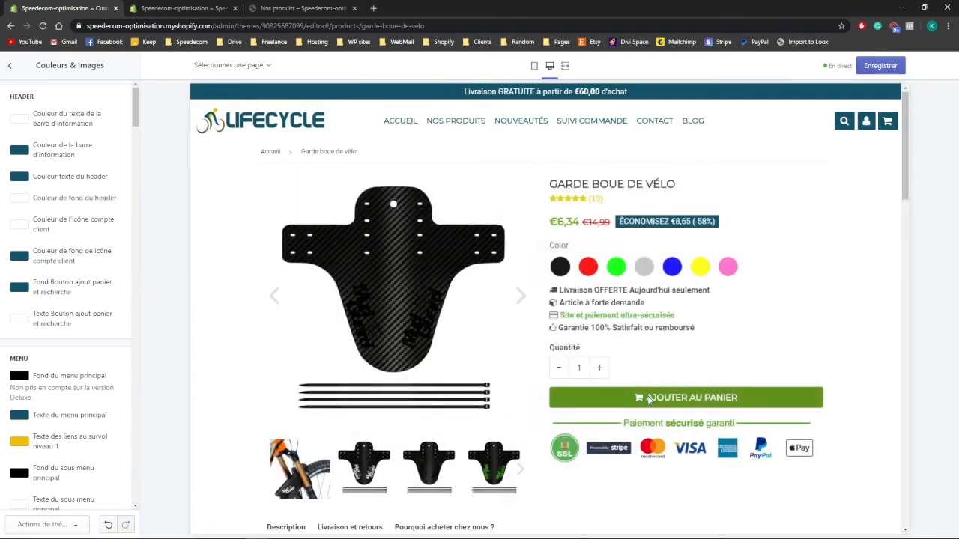
pyautogui.click(642, 399)
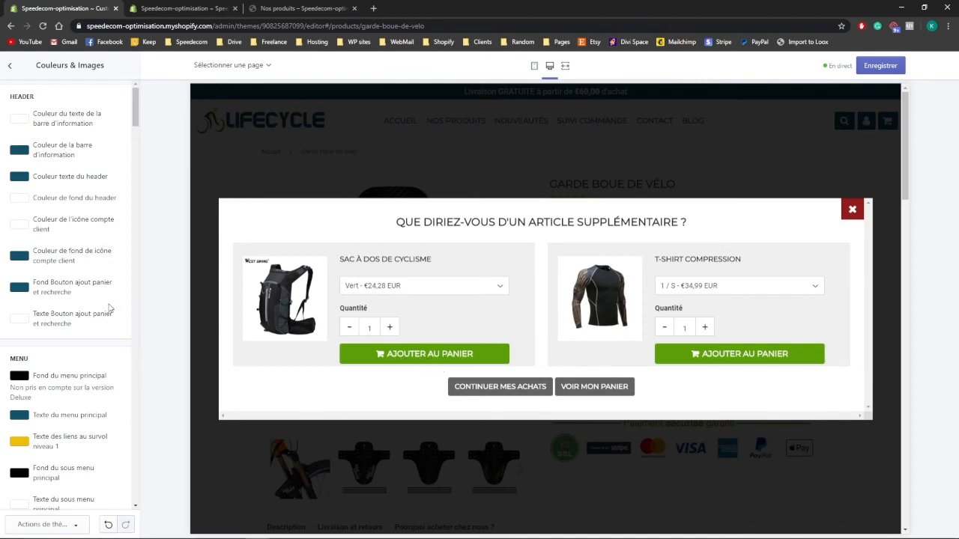
# Set the Couleur du fond des boutons de la zone d'upsells to #135369 in the Fiche produit colours.
pyautogui.scroll(-10, 90, 307)
pyautogui.scroll(-10, 89, 309)
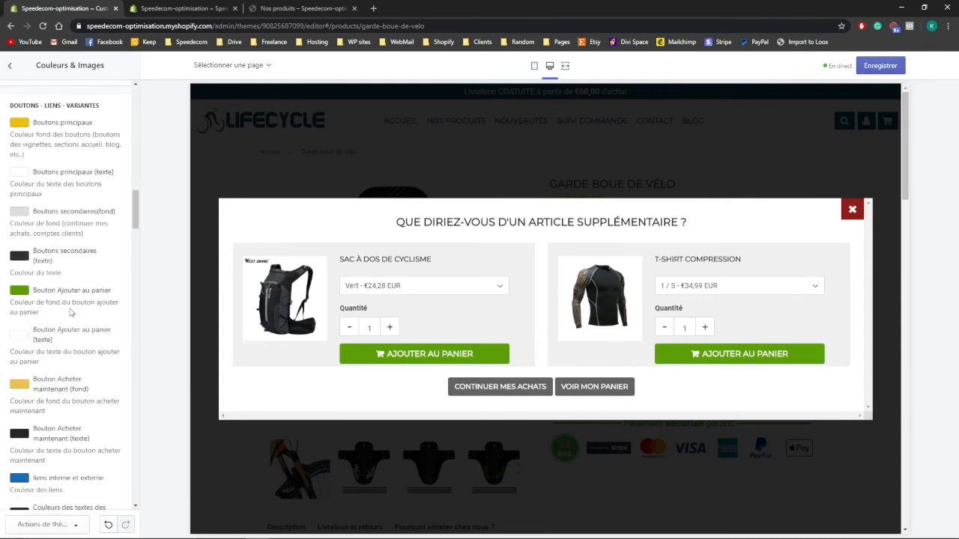
pyautogui.scroll(-4, 72, 314)
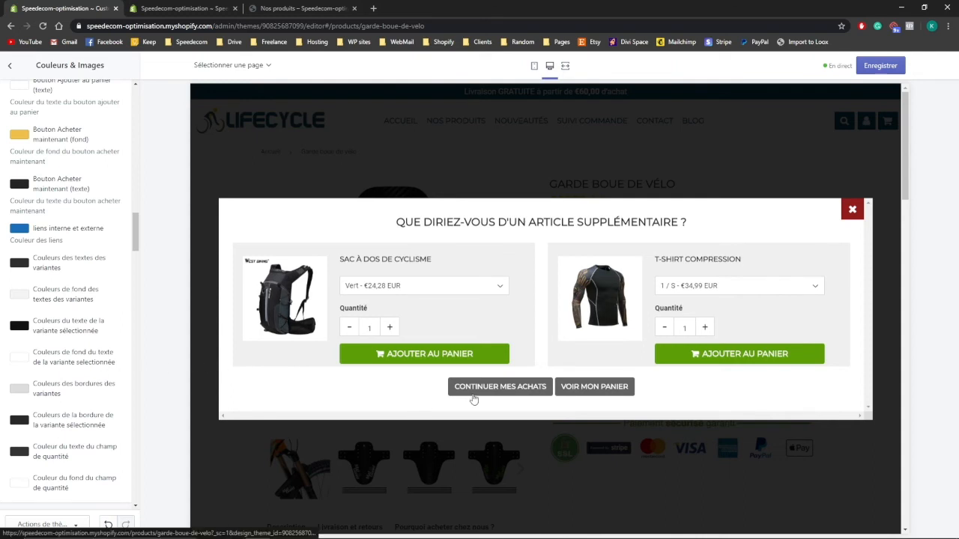
pyautogui.scroll(2, 51, 238)
pyautogui.scroll(-10, 51, 238)
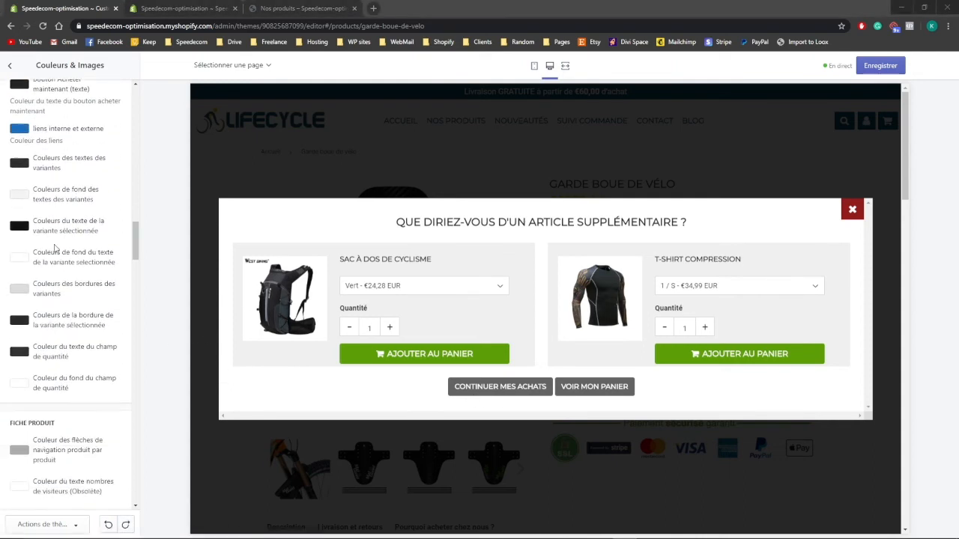
pyautogui.scroll(-1, 57, 252)
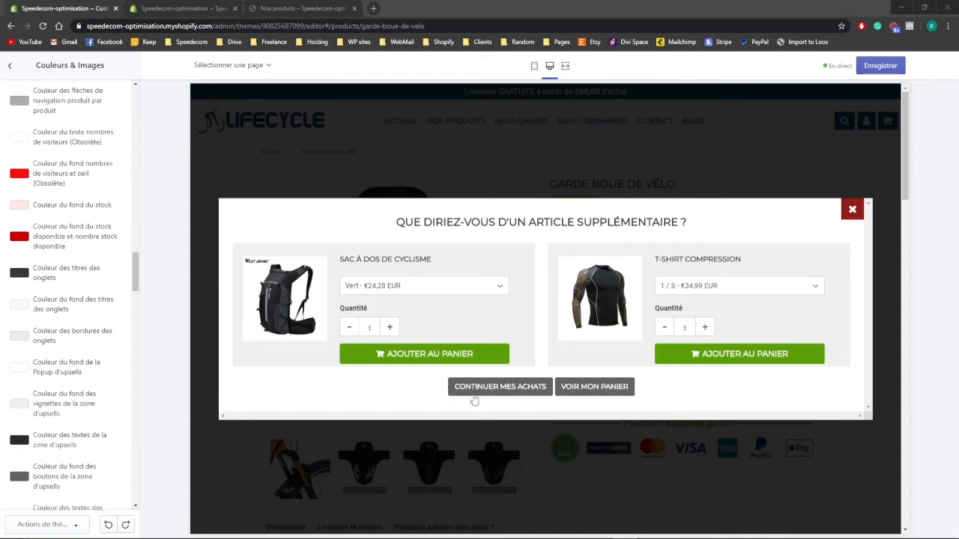
pyautogui.scroll(-2, 89, 328)
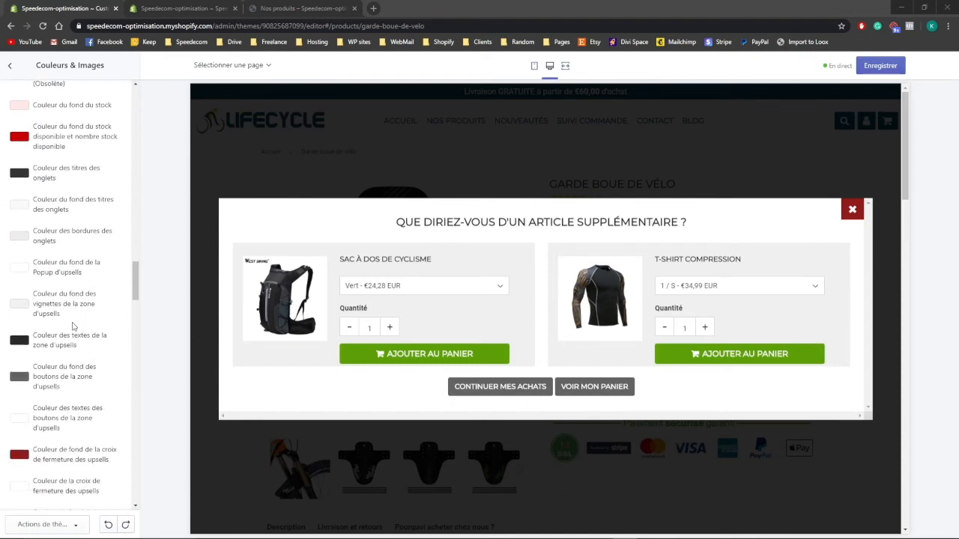
pyautogui.scroll(-3, 72, 325)
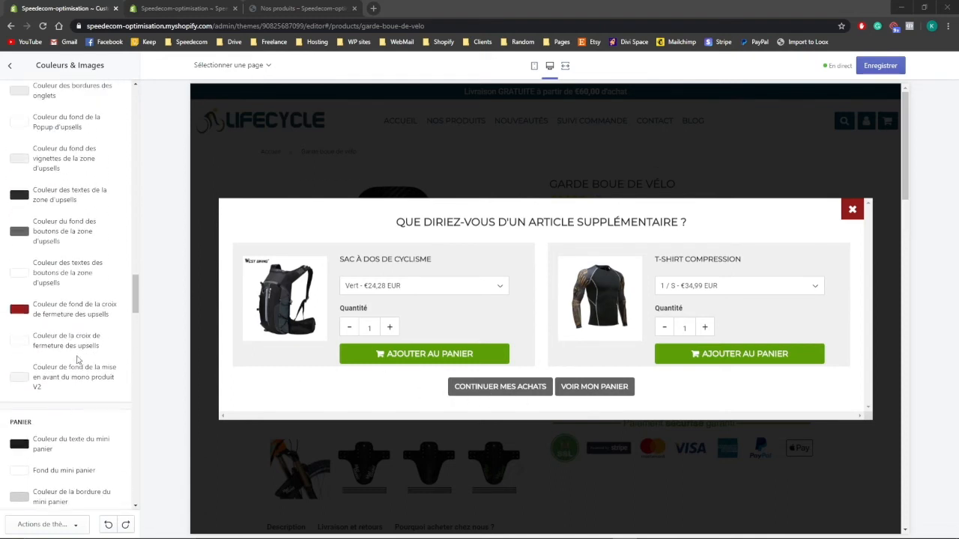
pyautogui.scroll(1, 68, 341)
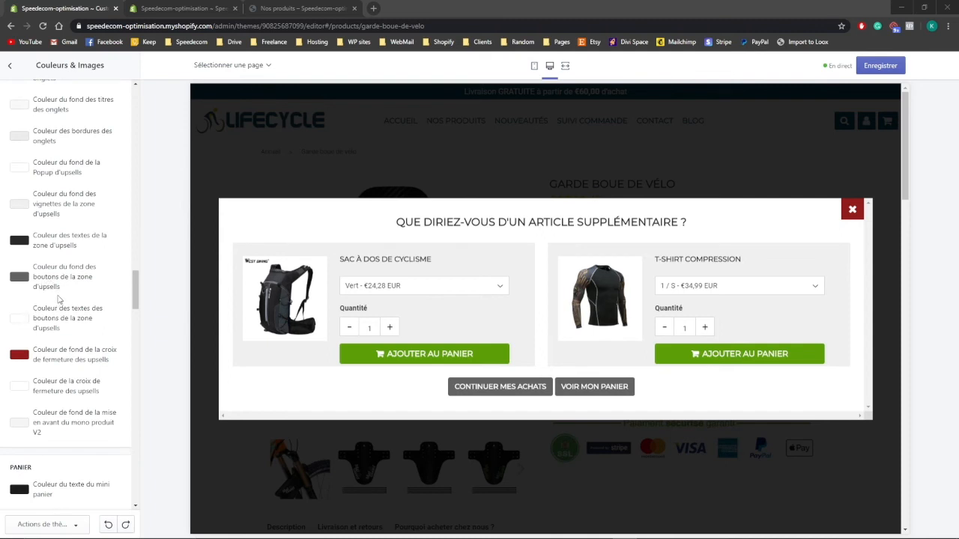
pyautogui.click(51, 283)
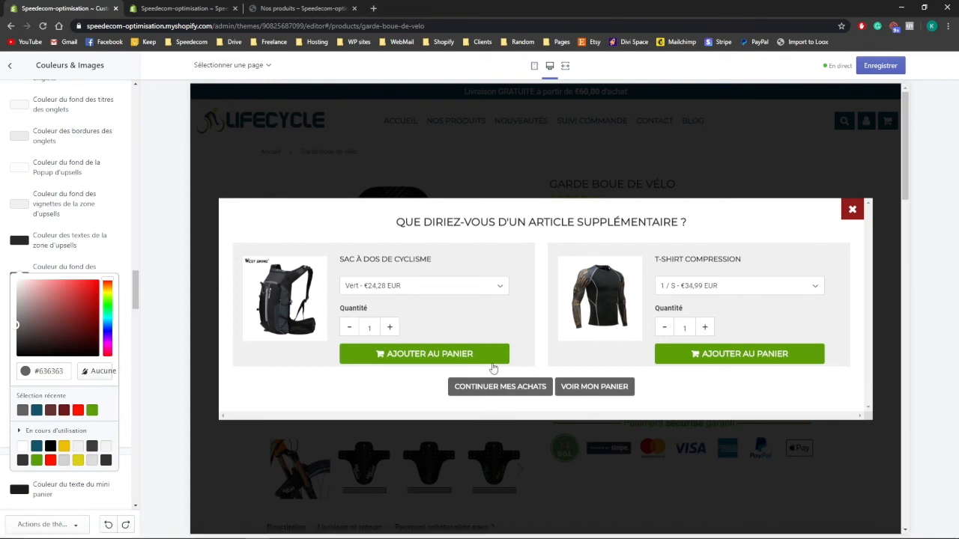
pyautogui.doubleClick(65, 371)
pyautogui.write('135369')
pyautogui.click(110, 397)
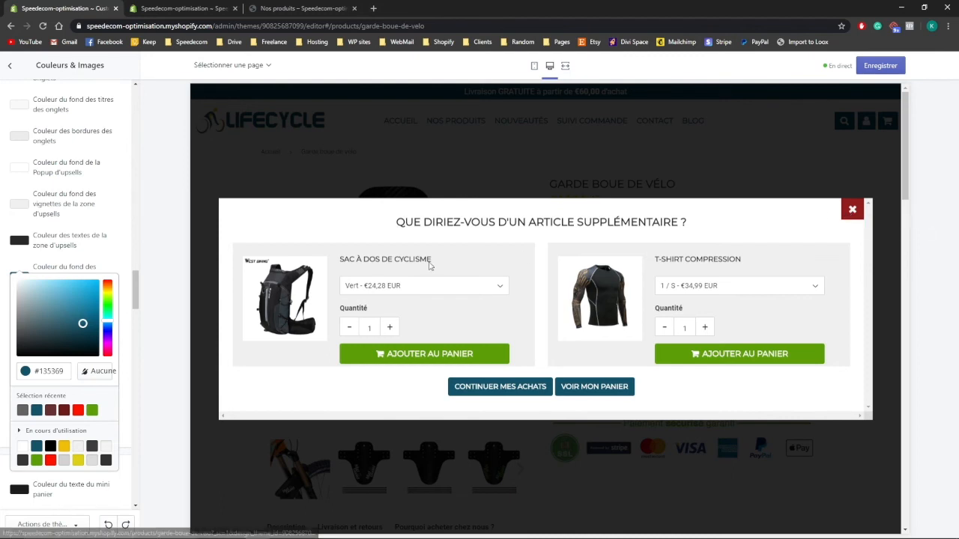
pyautogui.click(149, 285)
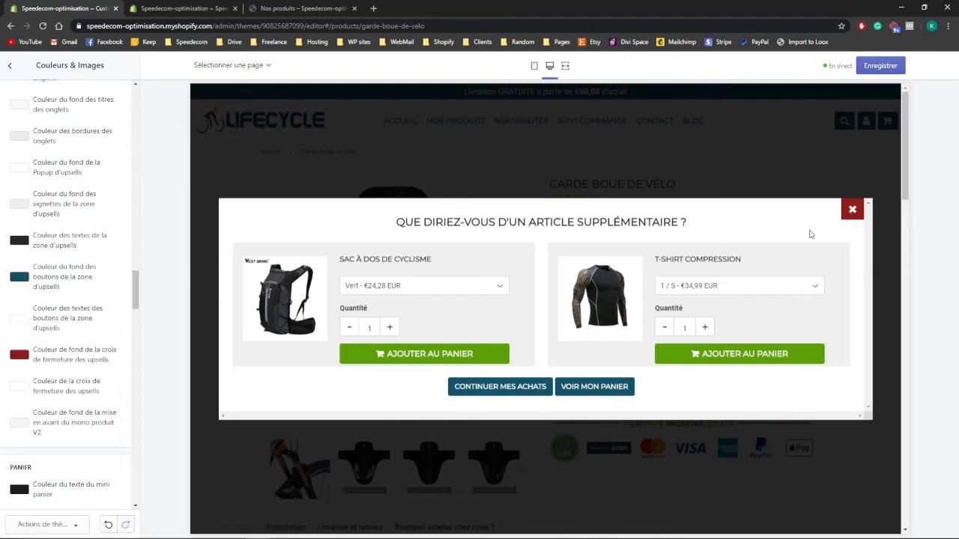
# Set the Couleur de fond de la croix de fermeture des upsells to #135369, and dismiss the upsell popup and mini cart.
pyautogui.click(45, 358)
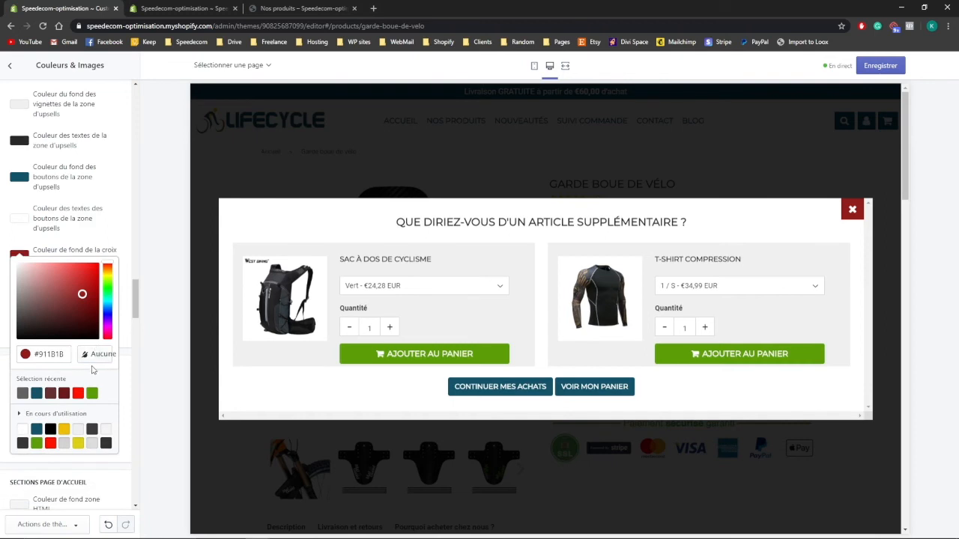
pyautogui.click(36, 392)
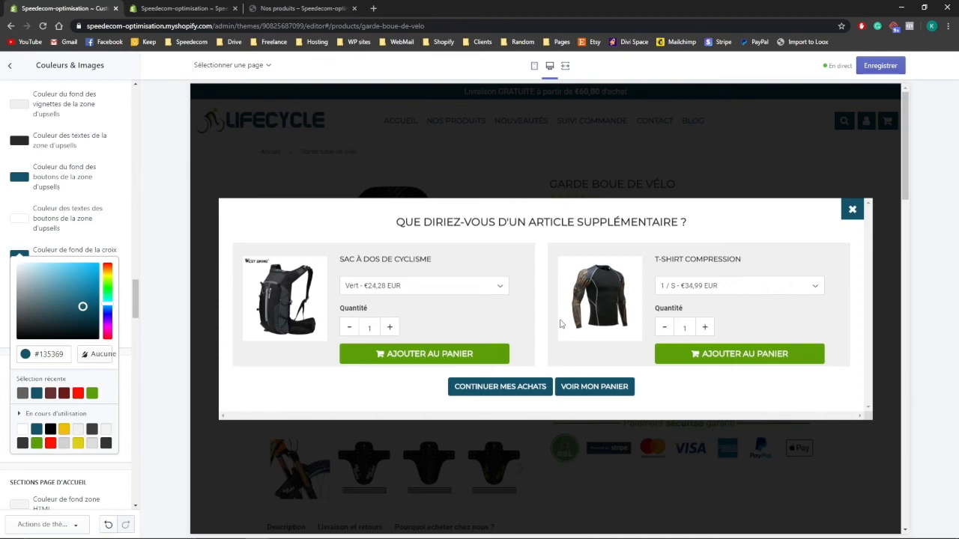
pyautogui.click(852, 211)
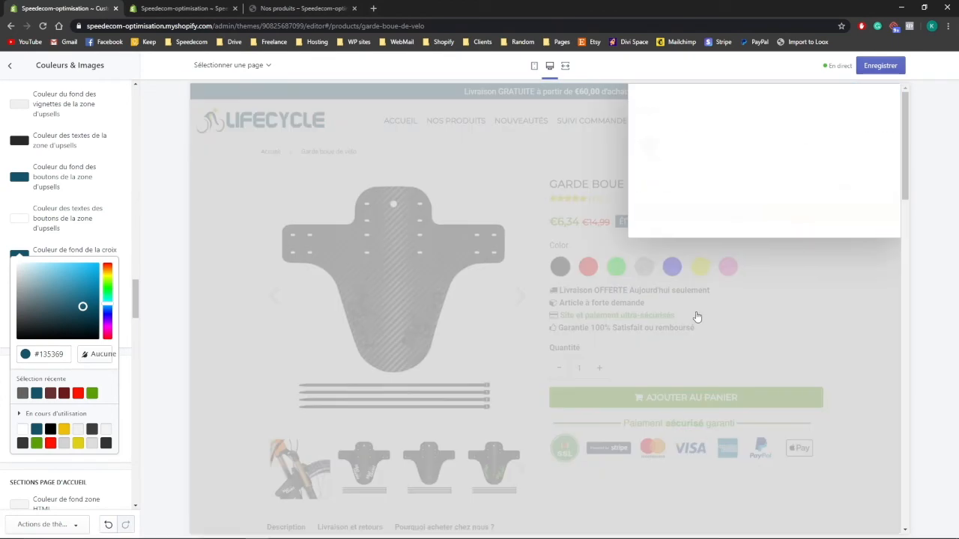
pyautogui.click(888, 100)
pyautogui.click(147, 304)
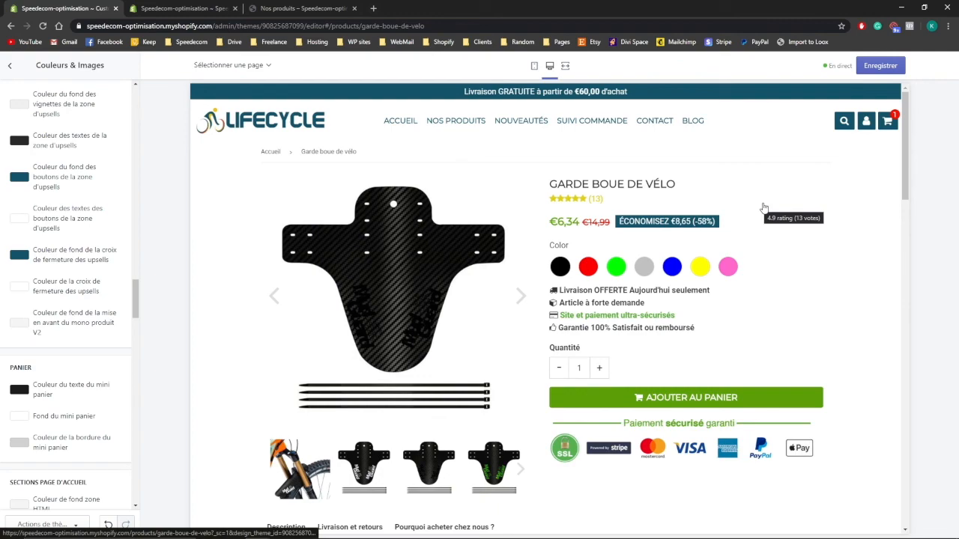
# Review the Garde boue de vélo product page preview down through the customer reviews and back up.
pyautogui.scroll(-8, 806, 212)
pyautogui.scroll(-10, 807, 217)
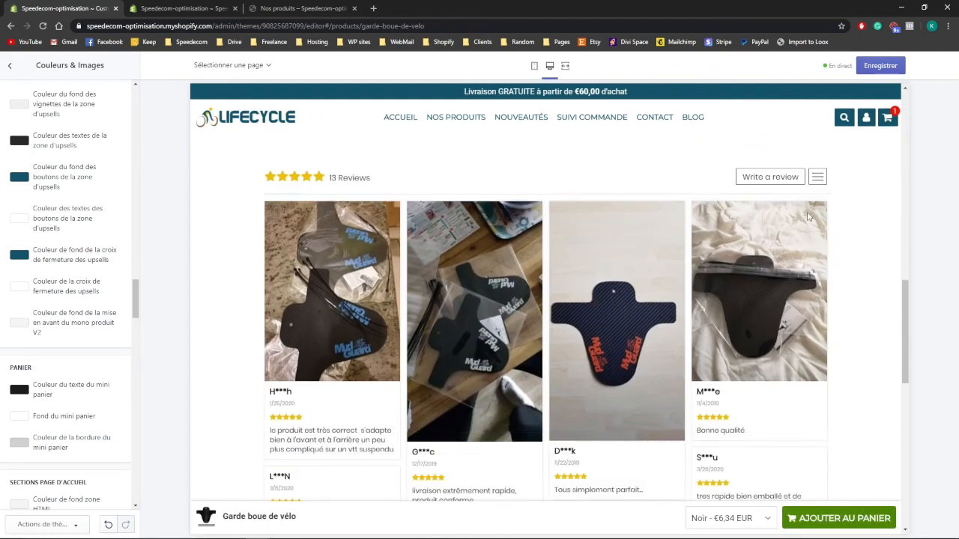
pyautogui.scroll(-3, 808, 217)
pyautogui.scroll(8, 808, 217)
pyautogui.scroll(15, 807, 216)
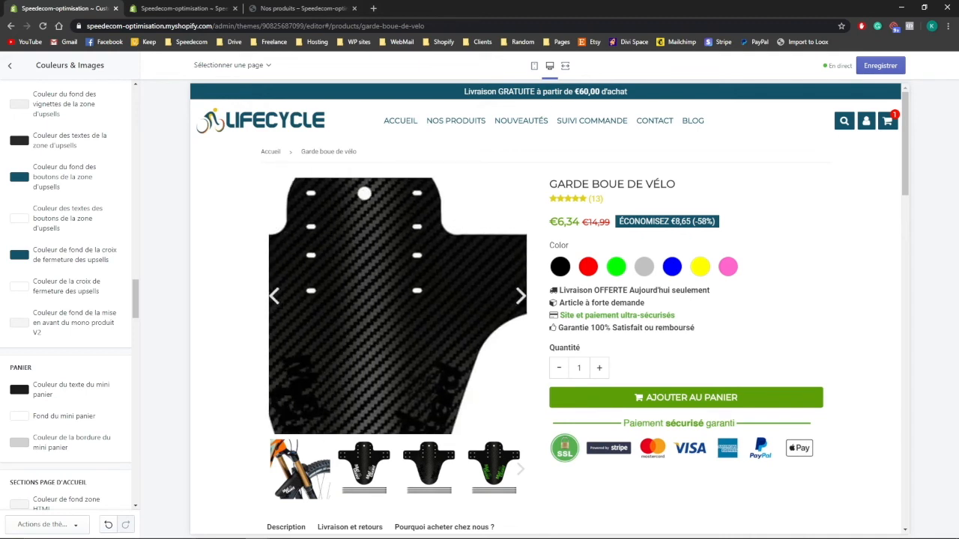
# Switch to the Speed Ecom App and expand the Fiche Produit section of the Hacks CSS.
pyautogui.click(169, 10)
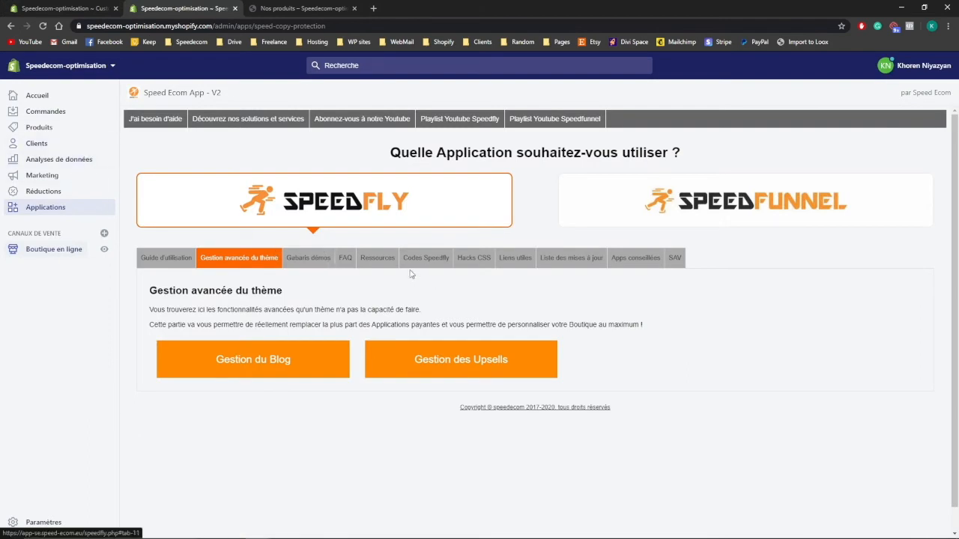
pyautogui.click(472, 260)
pyautogui.scroll(-1, 349, 332)
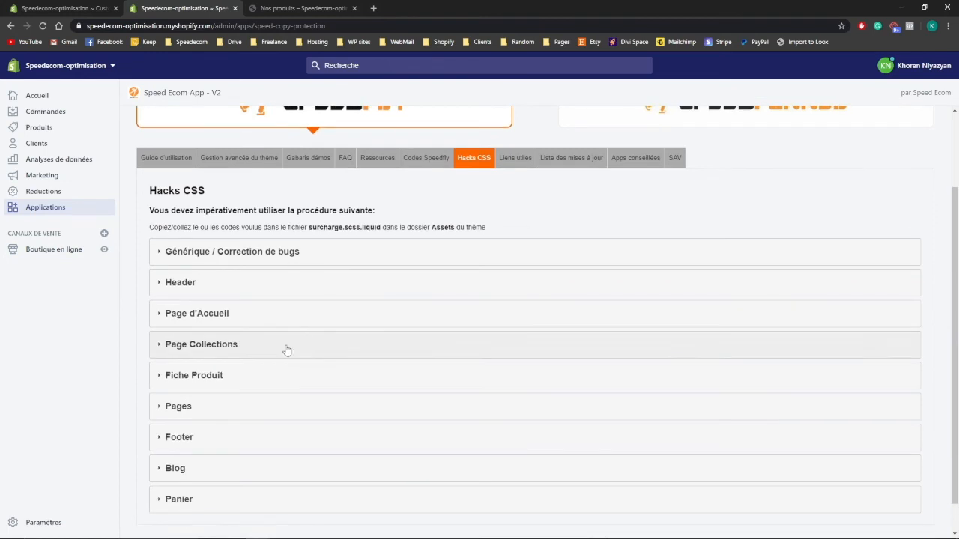
pyautogui.click(227, 379)
pyautogui.scroll(-1, 270, 374)
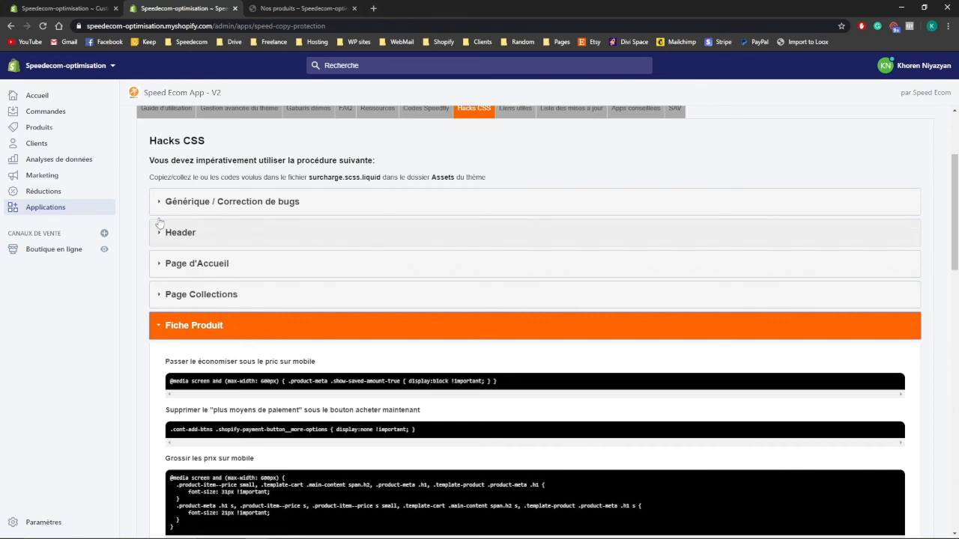
# Copy the complete "Grossir les prix sur mobile" CSS code from the Fiche Produit hacks.
pyautogui.scroll(-2, 235, 300)
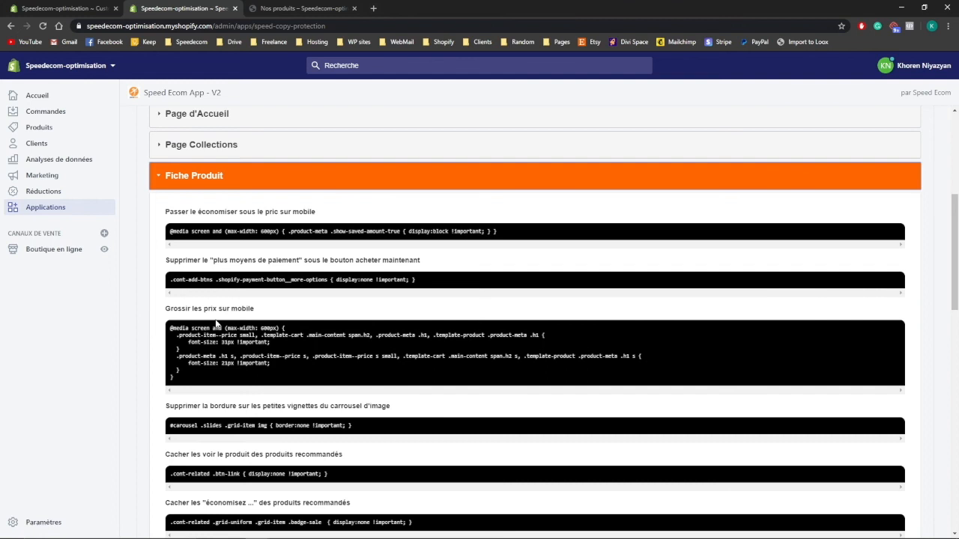
pyautogui.scroll(-1, 215, 322)
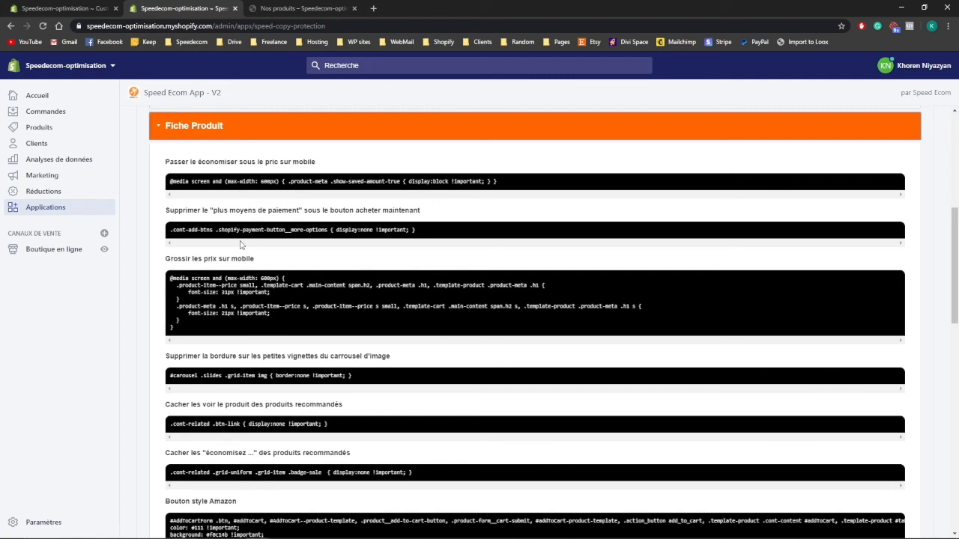
pyautogui.scroll(-1, 233, 279)
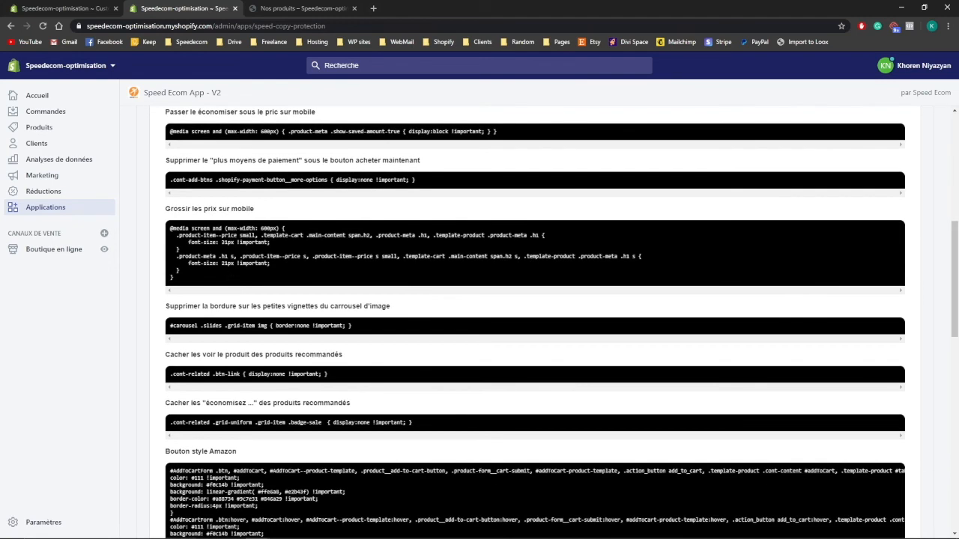
pyautogui.moveTo(179, 281); pyautogui.dragTo(168, 231)
pyautogui.hotkey('ctrl', 'c')
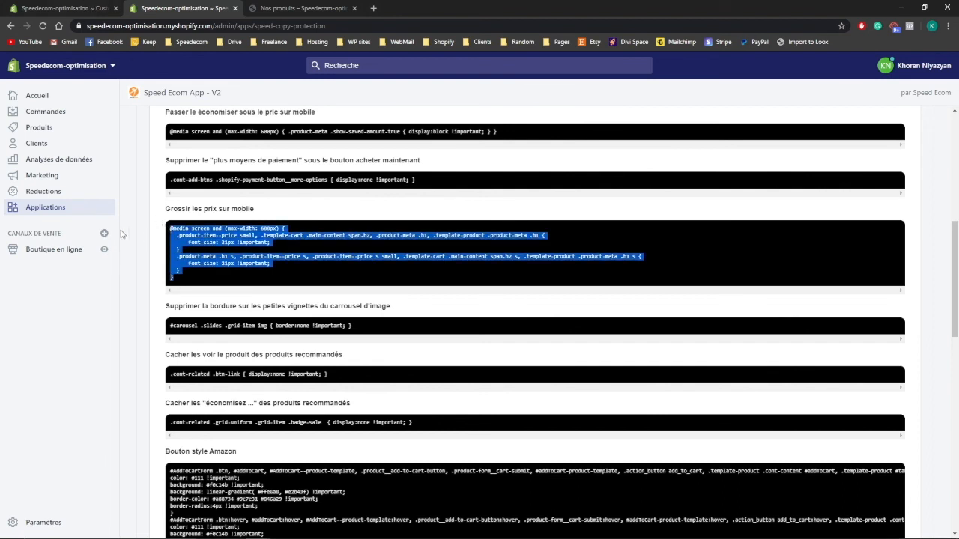
# Open the online store's themes in a new browser tab and edit the code of the Speedfly-2-07-1 theme.
pyautogui.rightClick(61, 249)
pyautogui.click(89, 253)
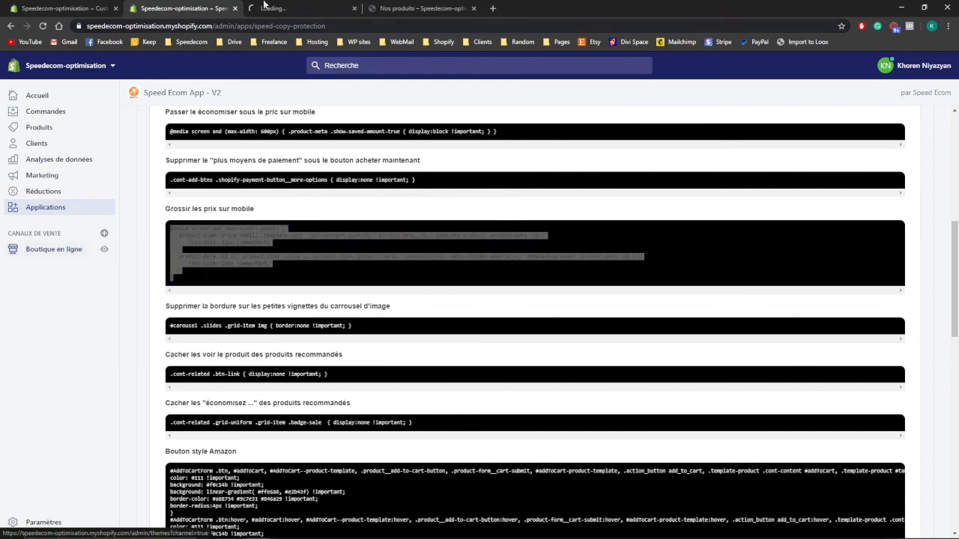
pyautogui.click(264, 6)
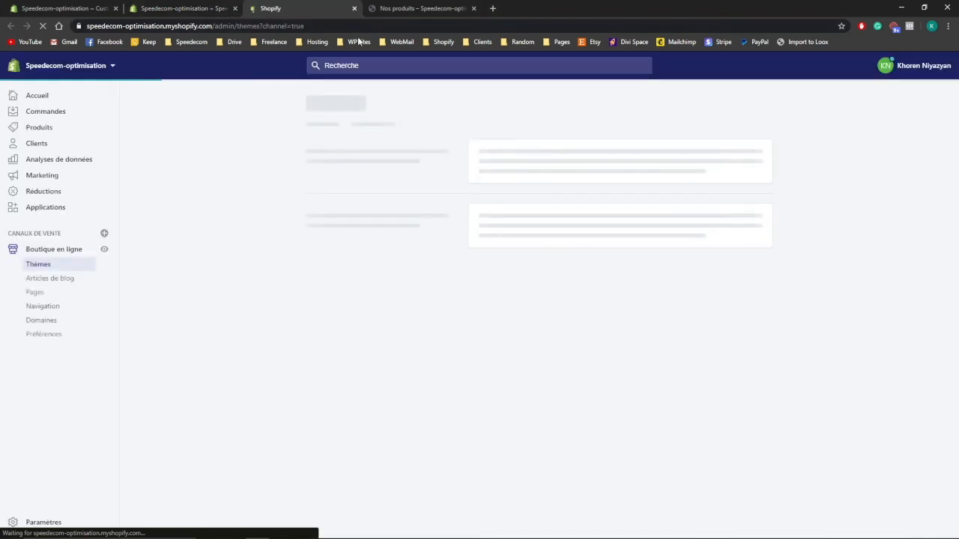
pyautogui.click(673, 248)
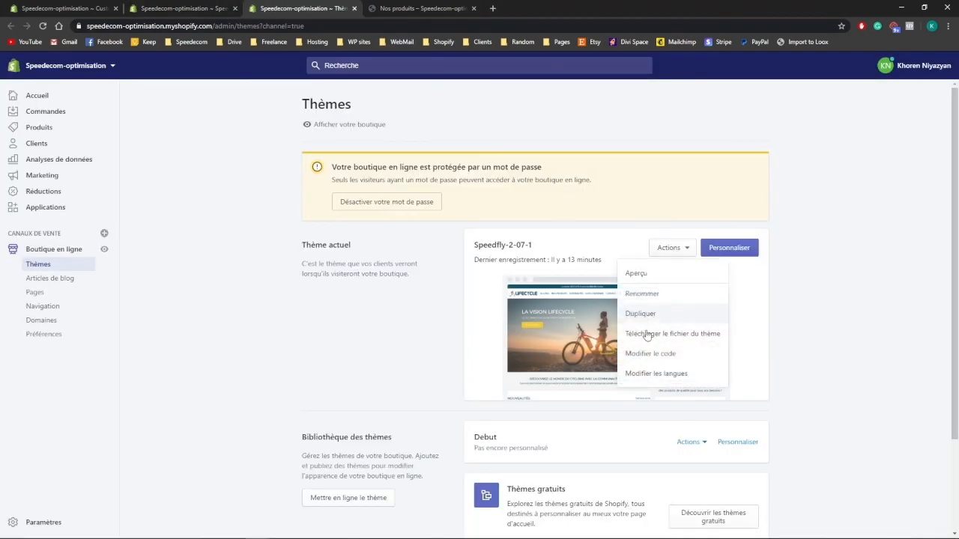
pyautogui.click(641, 354)
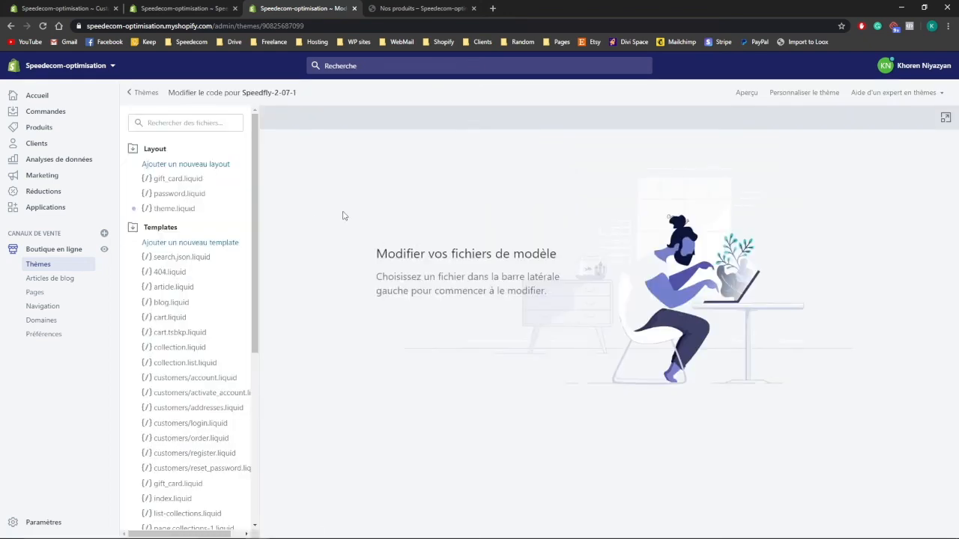
# Search the theme files for "surc" and open surcharge.scss.liquid.
pyautogui.click(195, 120)
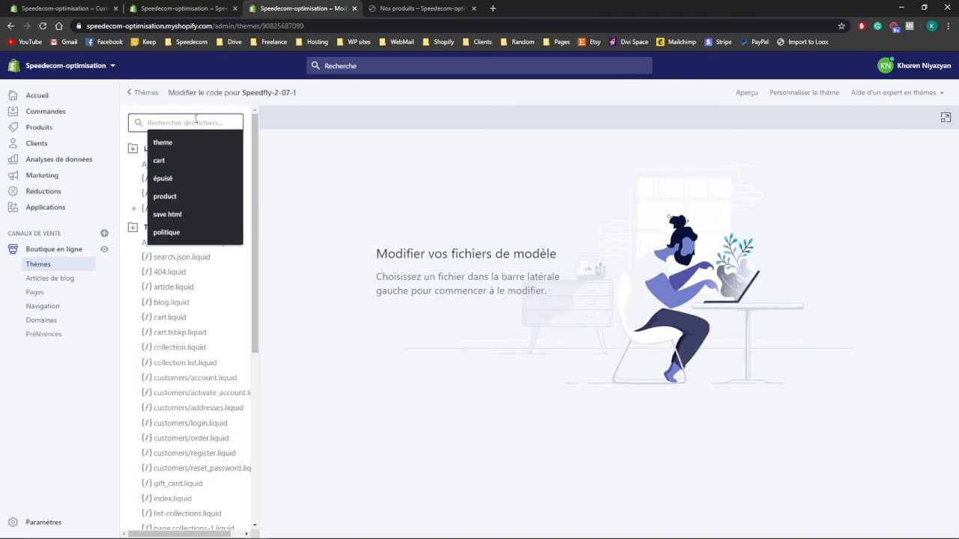
pyautogui.write('surc')
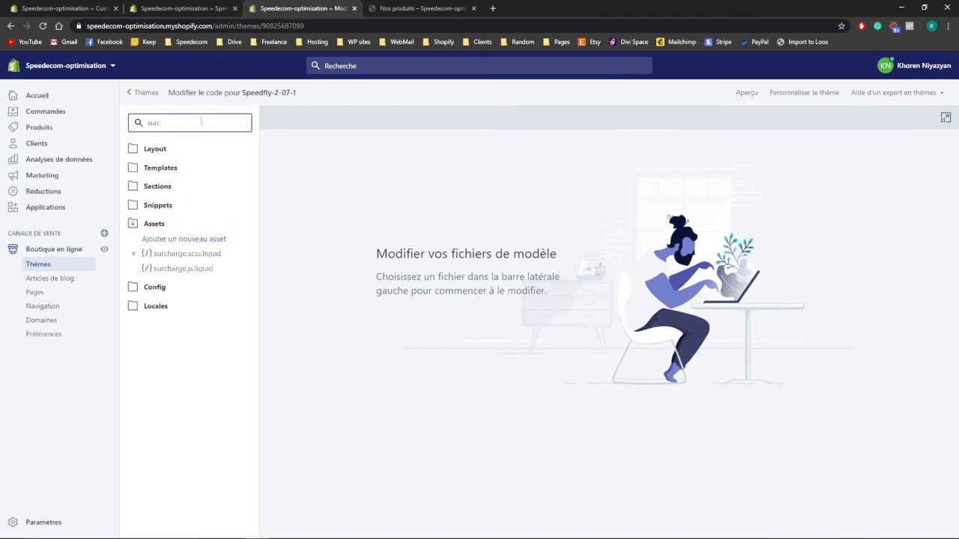
pyautogui.click(189, 254)
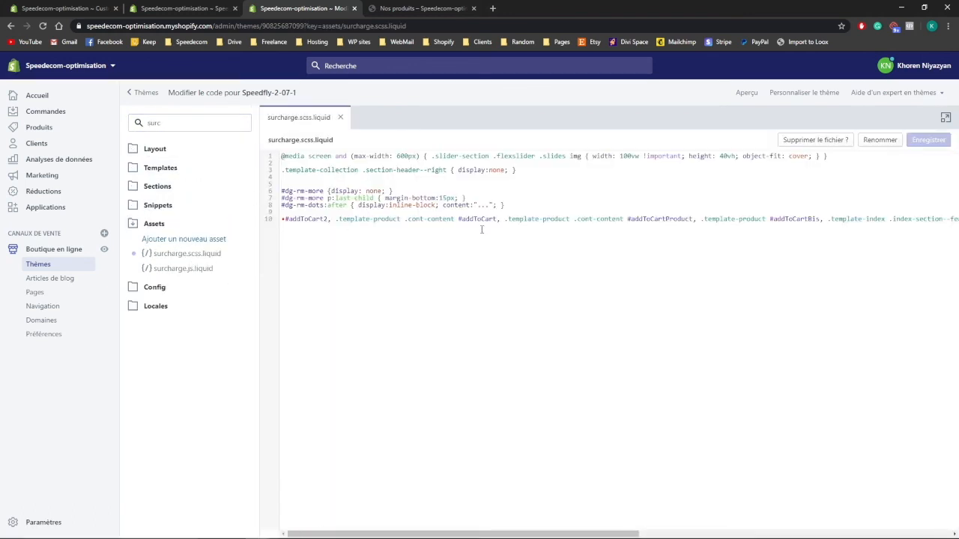
# Paste the copied mobile price CSS after a blank line at the end of surcharge.scss.liquid.
pyautogui.click(444, 241)
pyautogui.press('Return')
pyautogui.press('Return')
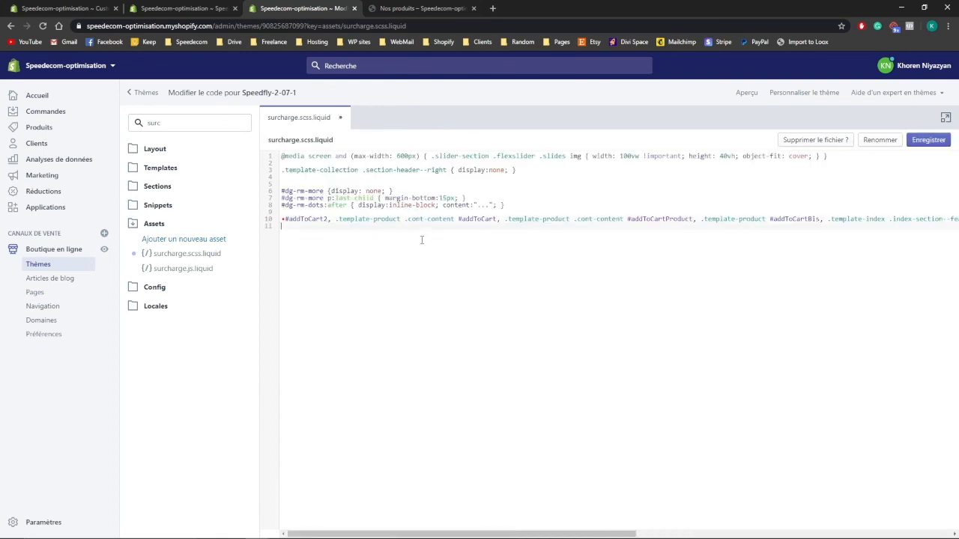
pyautogui.hotkey('ctrl', 'v')
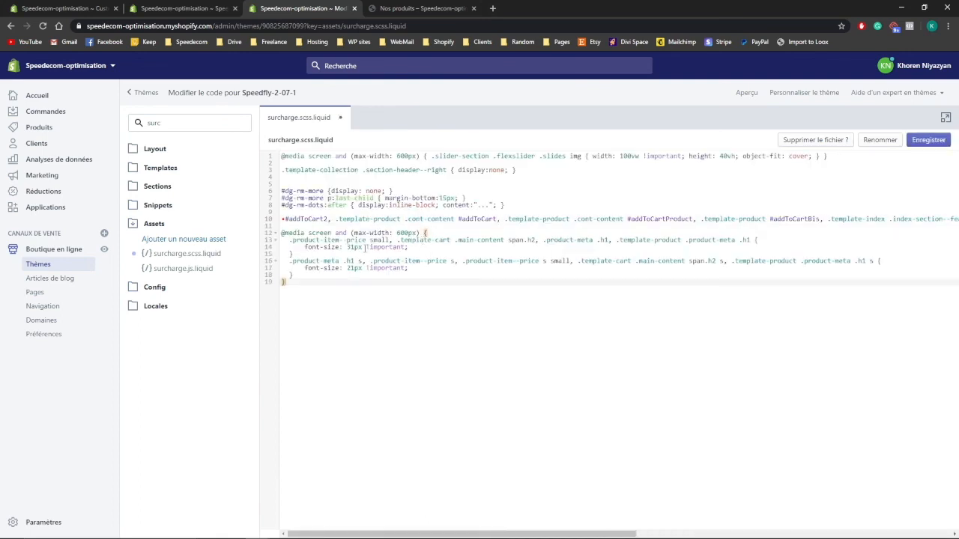
# Set the pasted mobile font sizes to 25px for the price and 18px for the crossed-out price, and save the file.
pyautogui.click(349, 247)
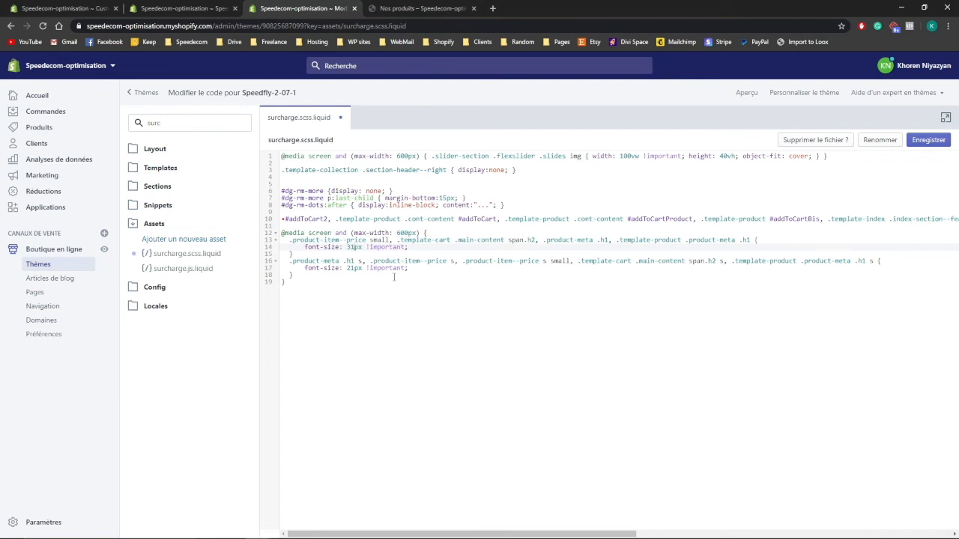
pyautogui.press('Delete')
pyautogui.press('BackSpace')
pyautogui.write('25')
pyautogui.press('Down')
pyautogui.press('Down')
pyautogui.press('Down')
pyautogui.press('BackSpace')
pyautogui.press('BackSpace')
pyautogui.write('18')
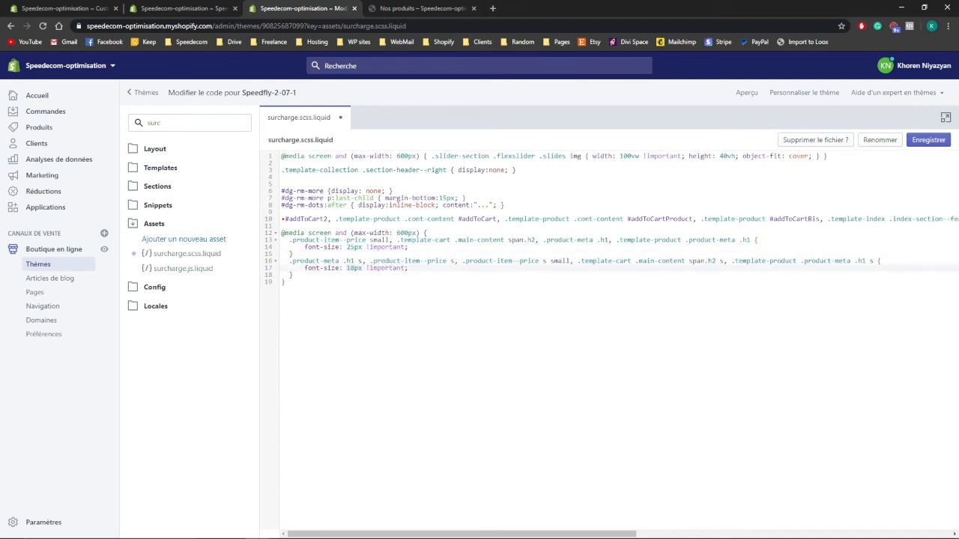
pyautogui.hotkey('ctrl', 's')
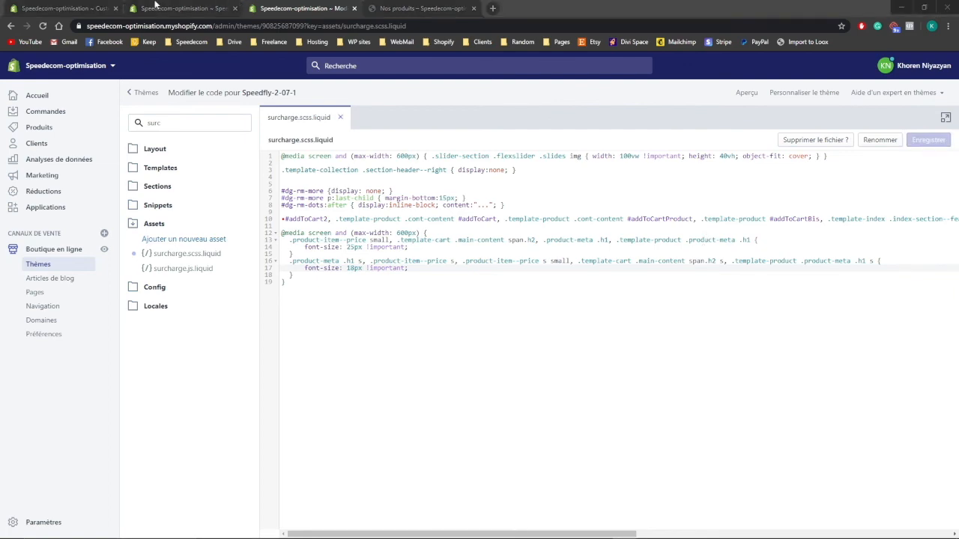
# Save the pending theme customizer changes and reload the editor to check the product prices in the mobile preview.
pyautogui.click(104, 5)
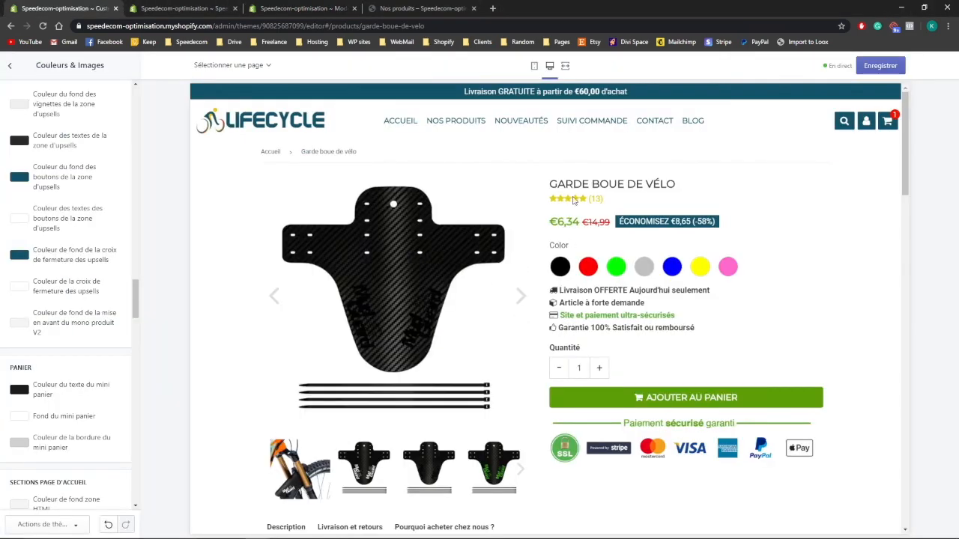
pyautogui.click(534, 66)
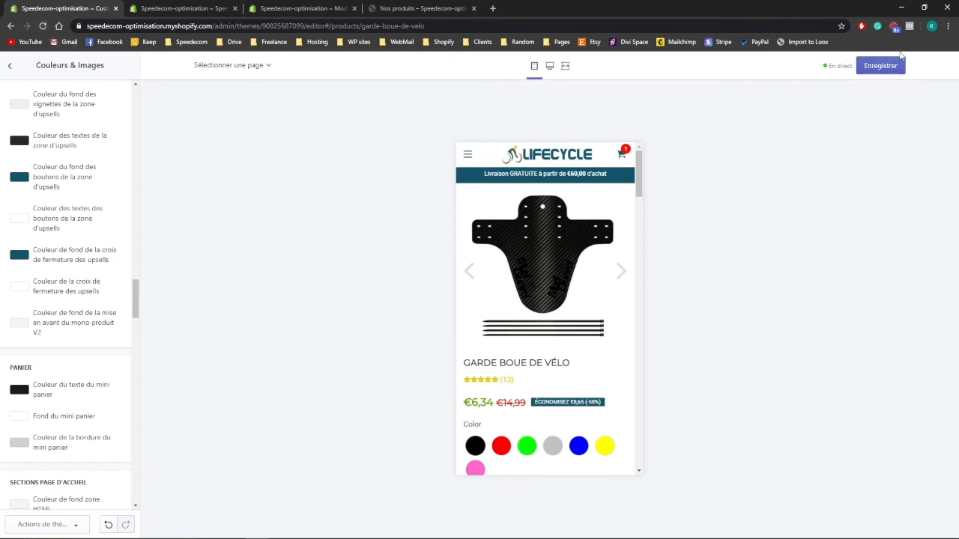
pyautogui.click(882, 70)
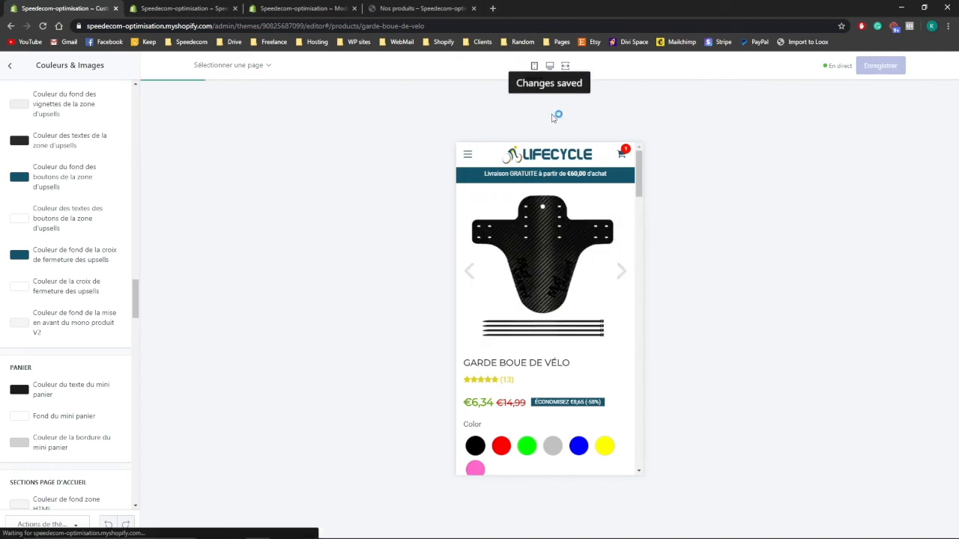
pyautogui.click(549, 66)
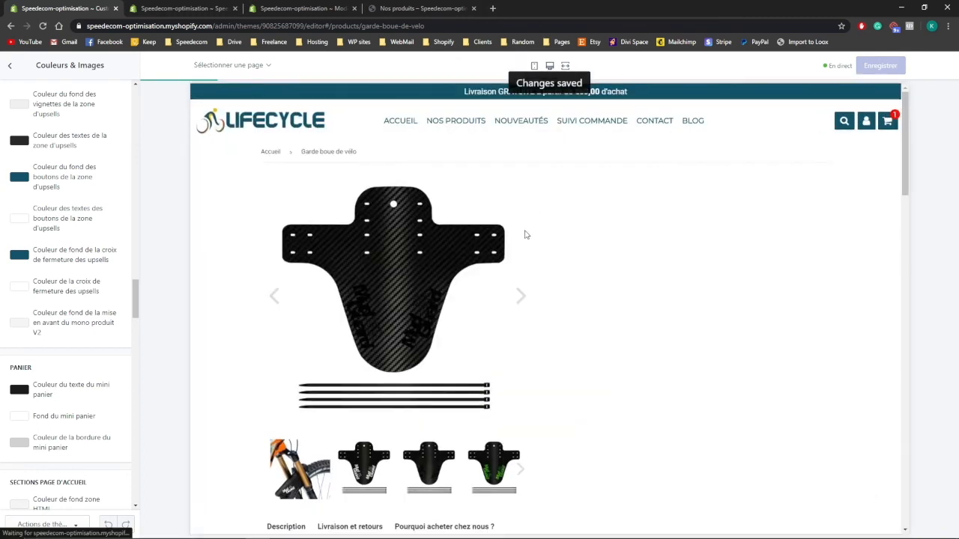
pyautogui.click(44, 27)
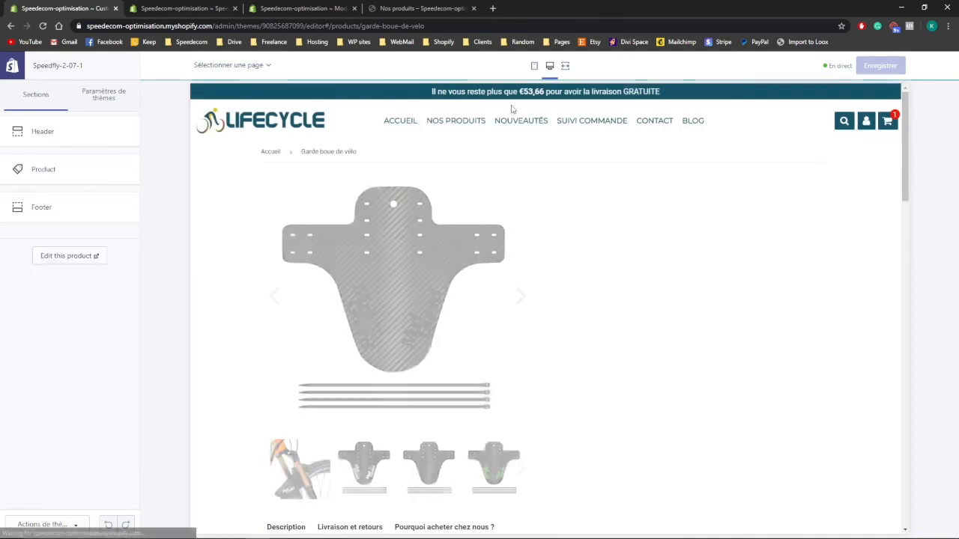
pyautogui.click(534, 66)
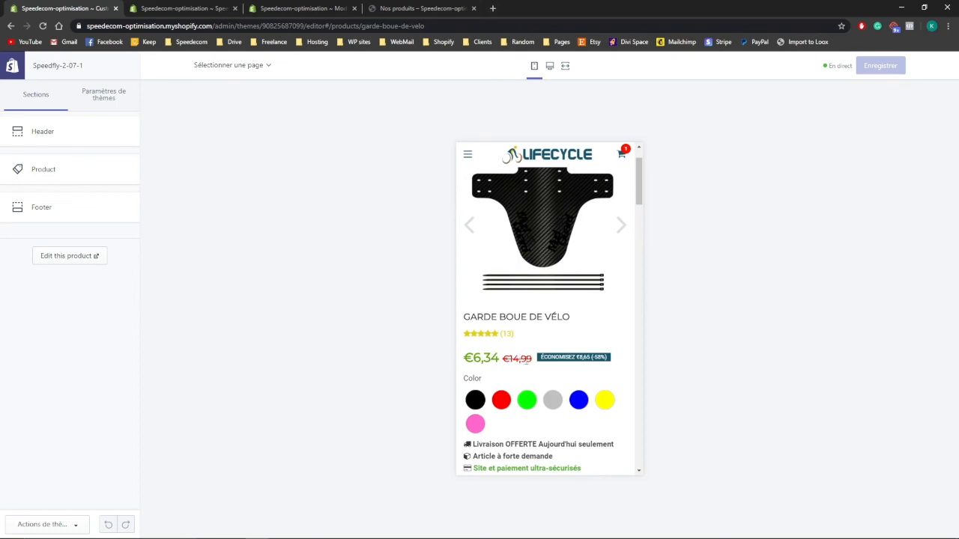
# Examine the other Fiche Produit CSS hacks in the Speed Ecom App, including the Amazon-style button codes.
pyautogui.click(158, 7)
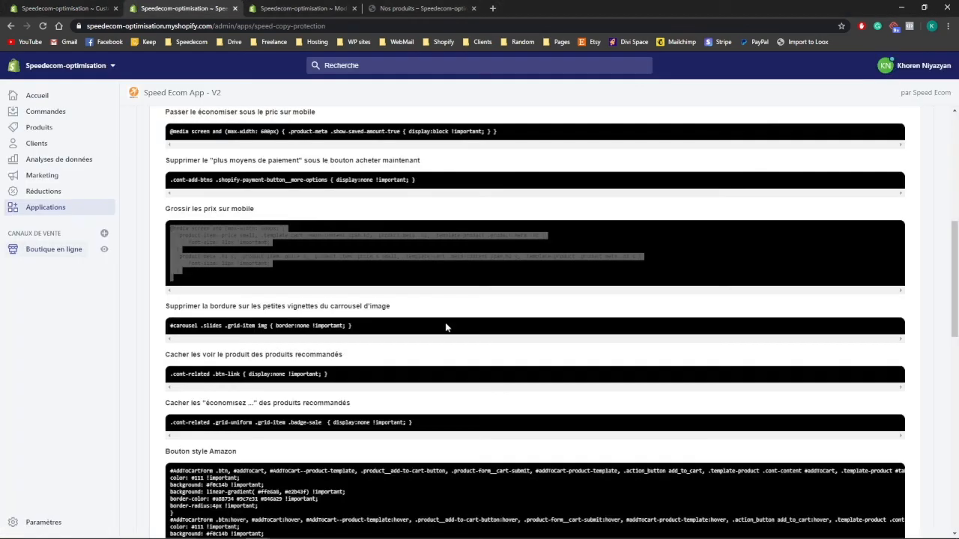
pyautogui.scroll(-1, 405, 317)
pyautogui.scroll(-1, 360, 310)
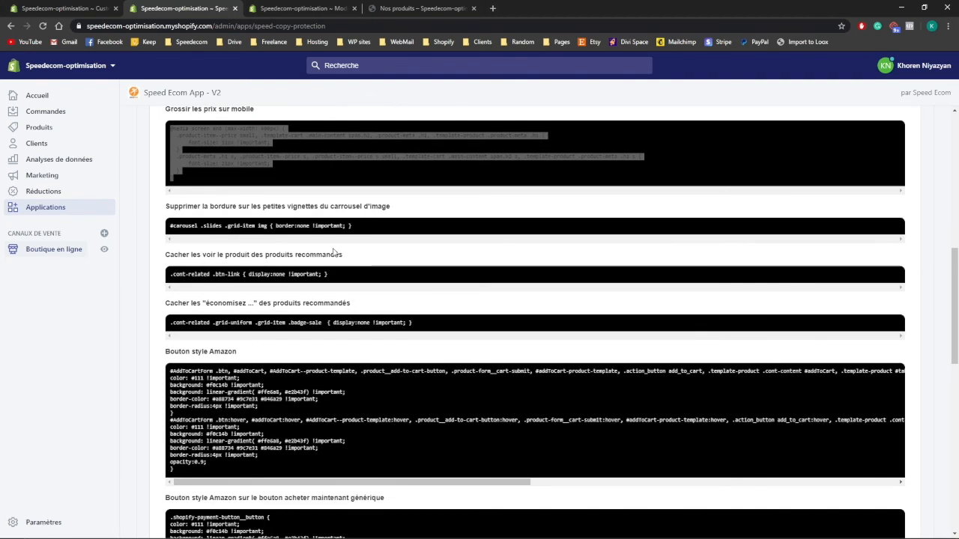
pyautogui.scroll(-1, 333, 253)
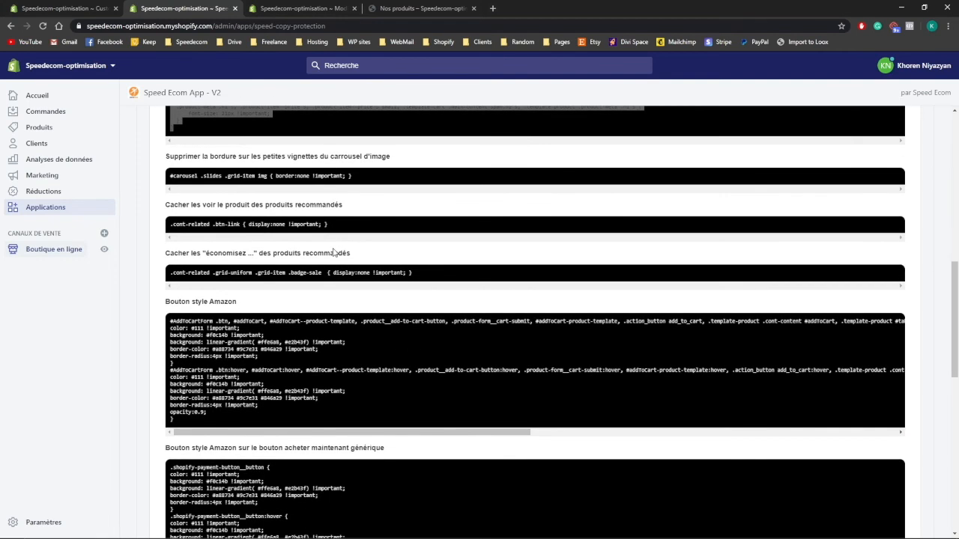
pyautogui.scroll(-1, 327, 254)
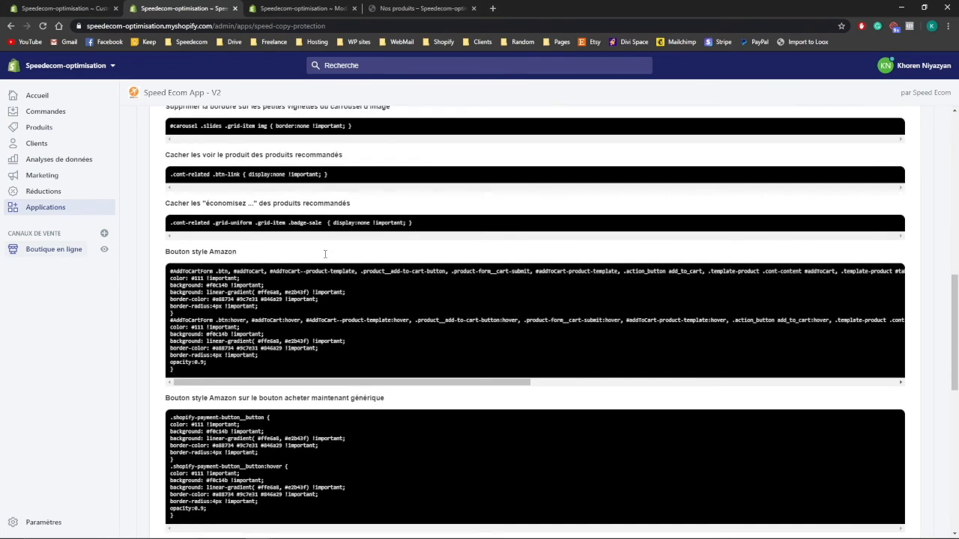
pyautogui.scroll(-6, 324, 254)
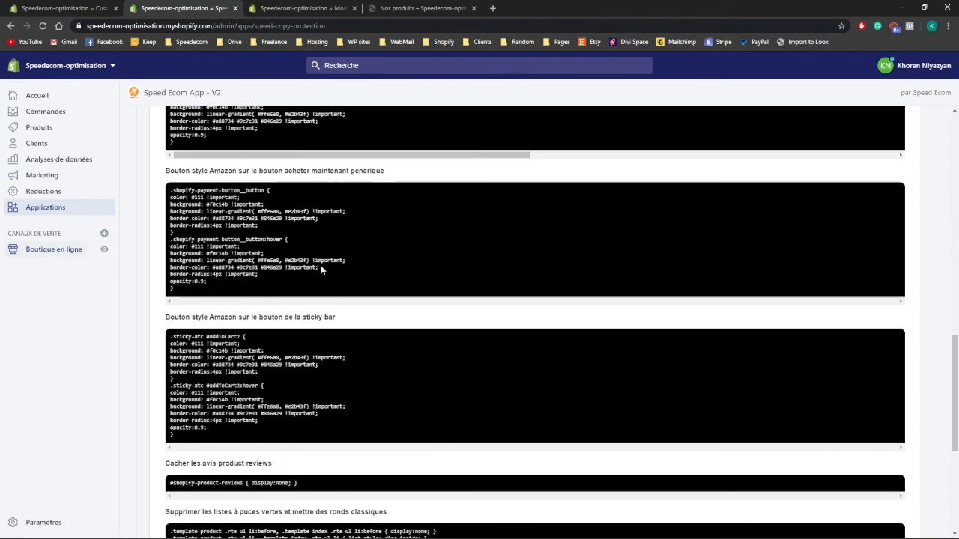
pyautogui.scroll(-2, 316, 275)
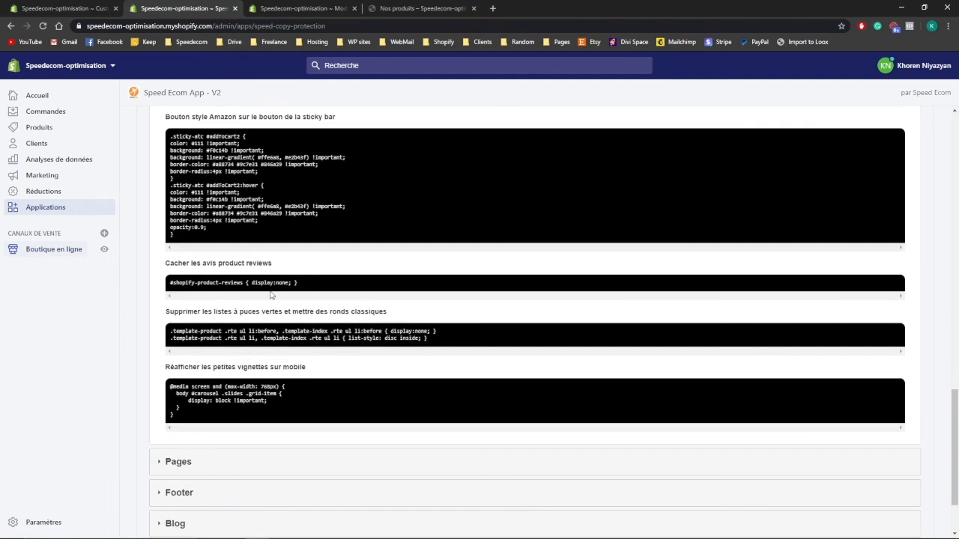
pyautogui.scroll(4, 271, 295)
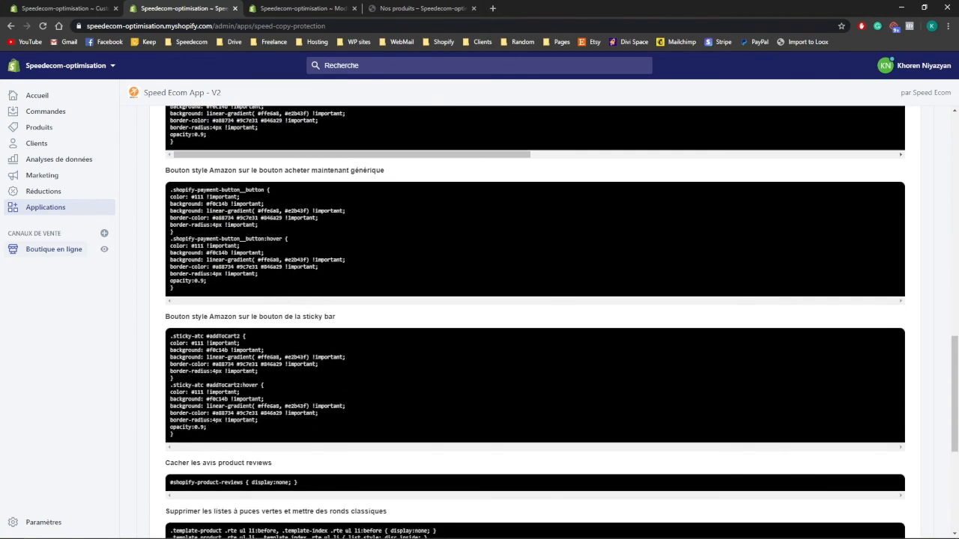
pyautogui.scroll(1, 534, 314)
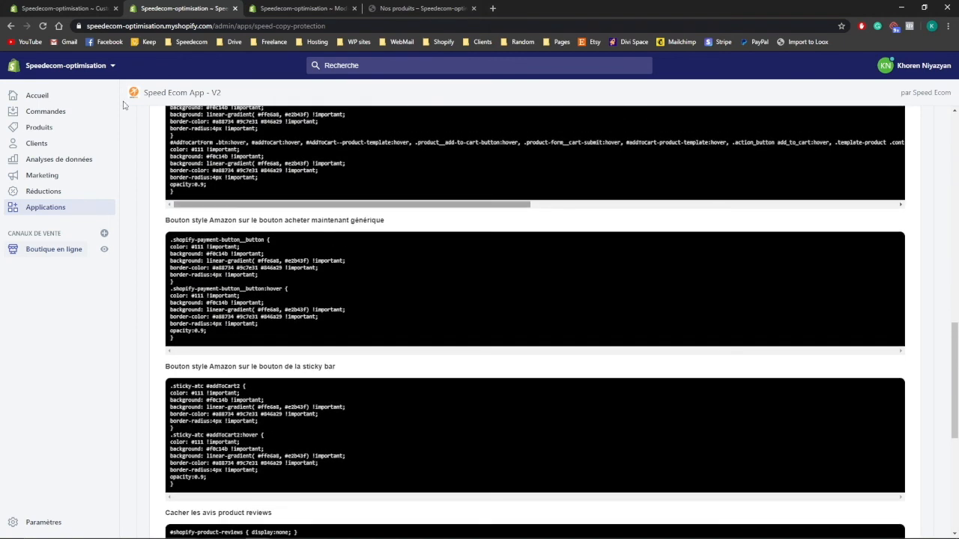
# Return to the theme customizer in desktop preview and examine the Garde boue de vélo page through its reviews and recommended products.
pyautogui.hotkey('ctrl', 'pageup')
pyautogui.click(549, 66)
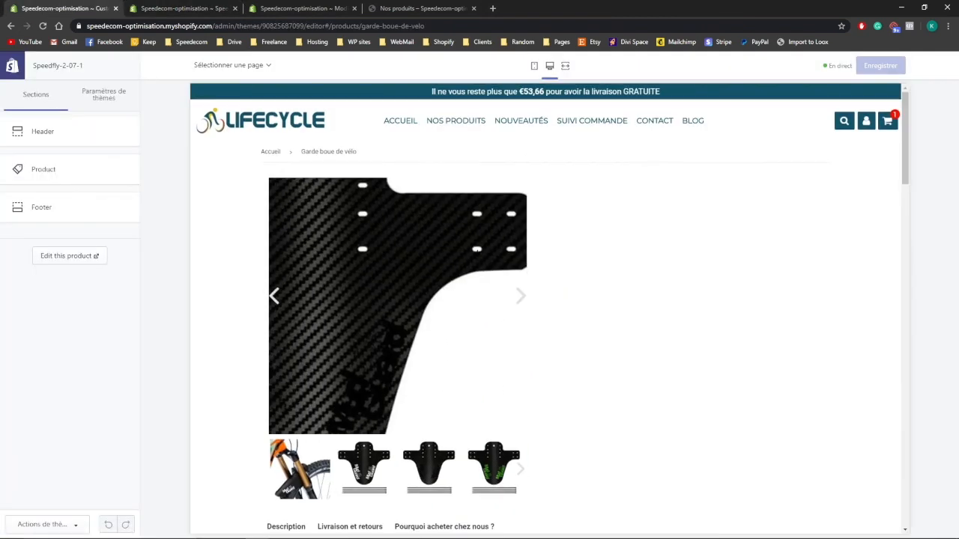
pyautogui.scroll(-5, 725, 331)
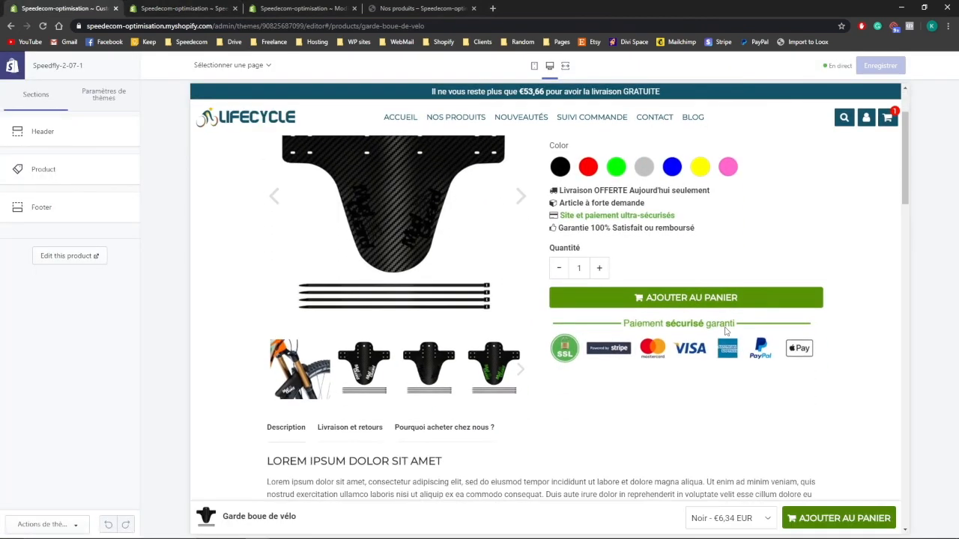
pyautogui.scroll(-5, 725, 332)
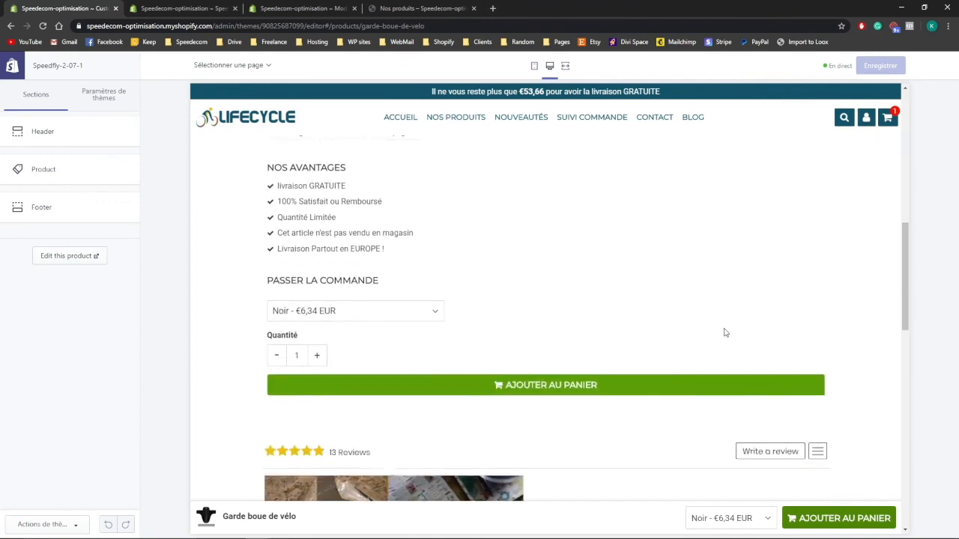
pyautogui.scroll(-5, 692, 334)
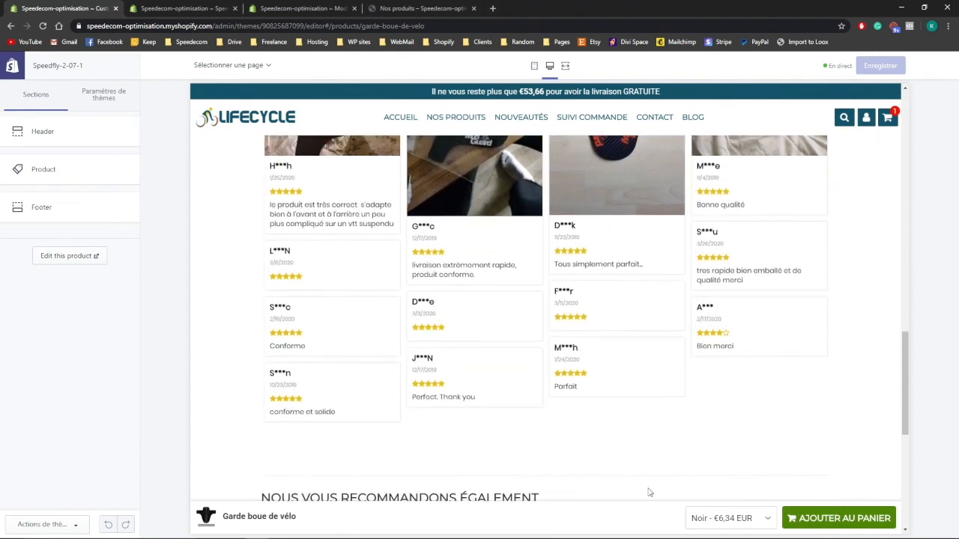
pyautogui.scroll(-4, 644, 491)
pyautogui.scroll(2, 494, 376)
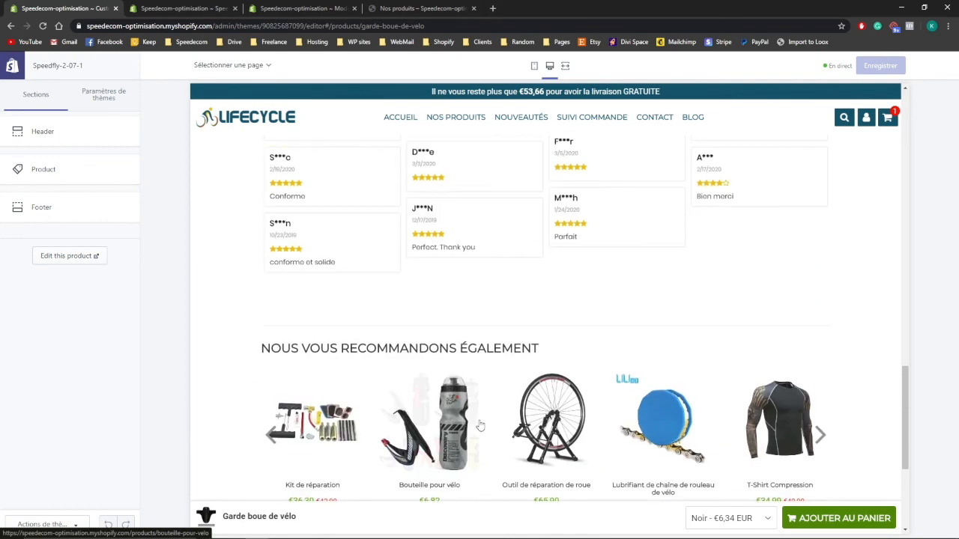
pyautogui.scroll(10, 462, 361)
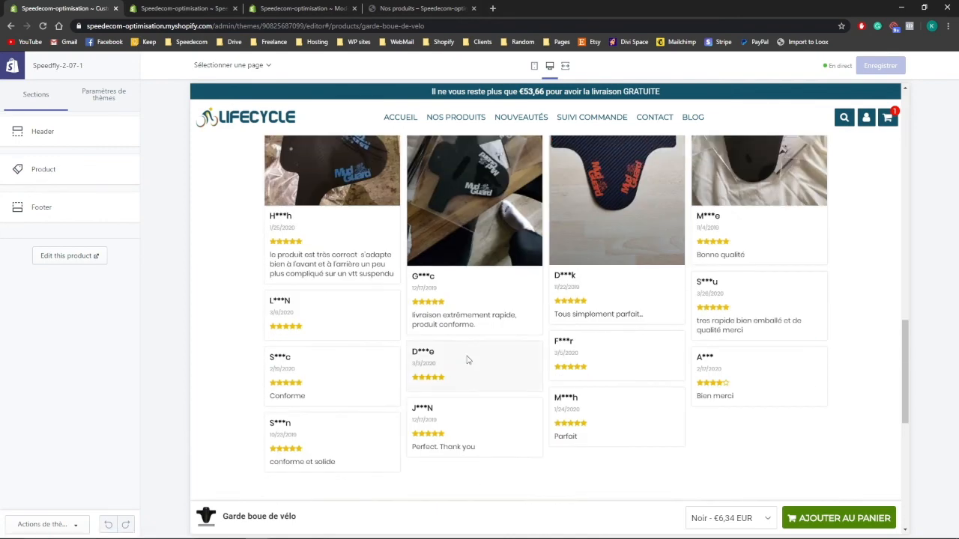
pyautogui.scroll(-1, 442, 330)
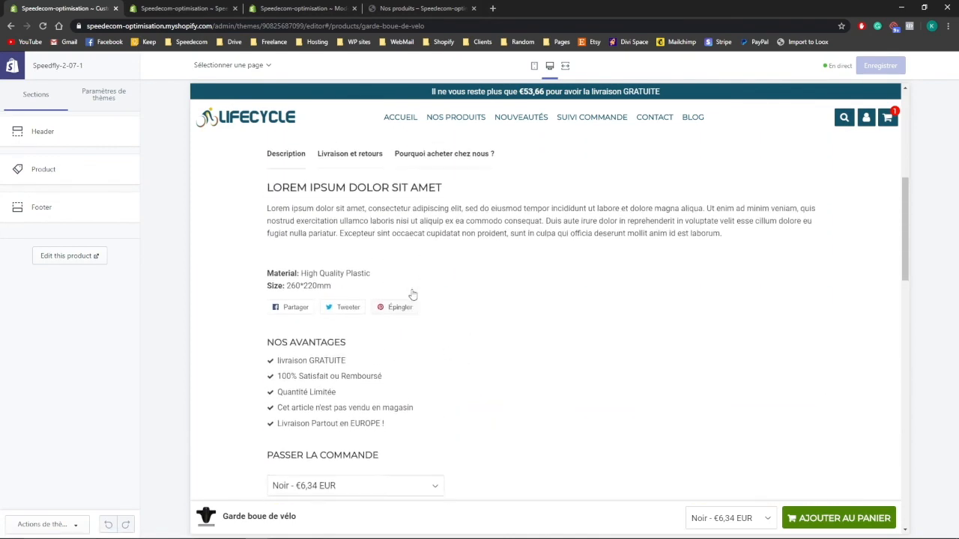
# View the product's "Livraison et retours" and "Pourquoi acheter chez nous ?" information, and return to the product title and price.
pyautogui.scroll(2, 413, 295)
pyautogui.click(352, 234)
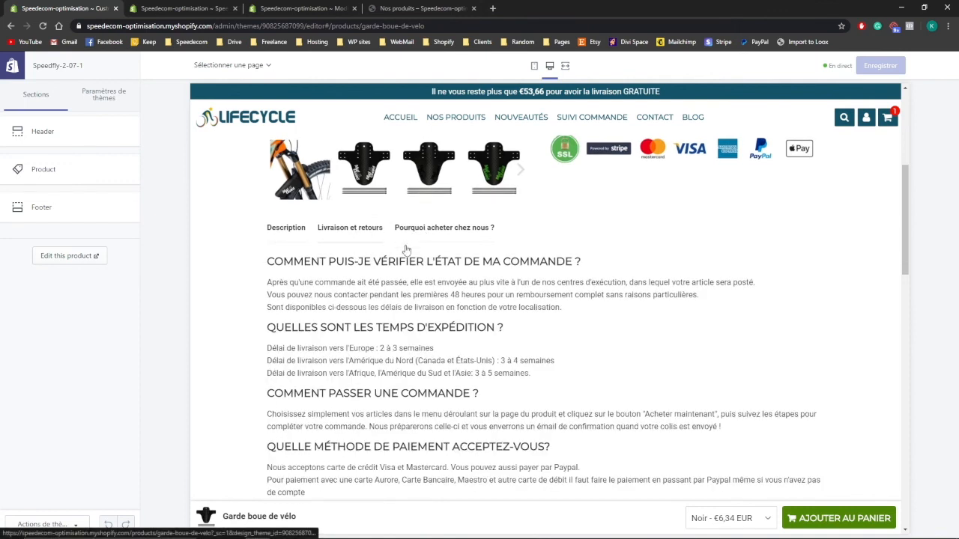
pyautogui.click(411, 236)
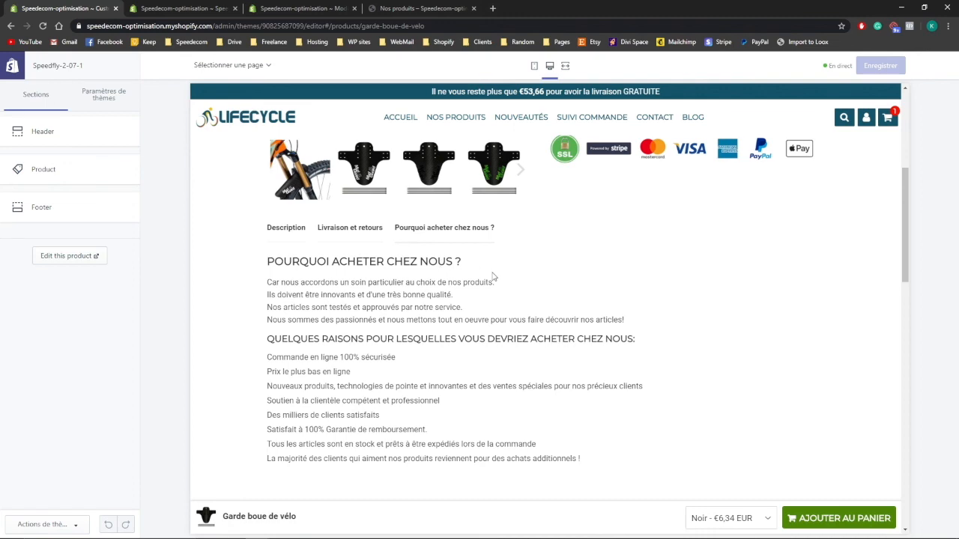
pyautogui.scroll(4, 496, 278)
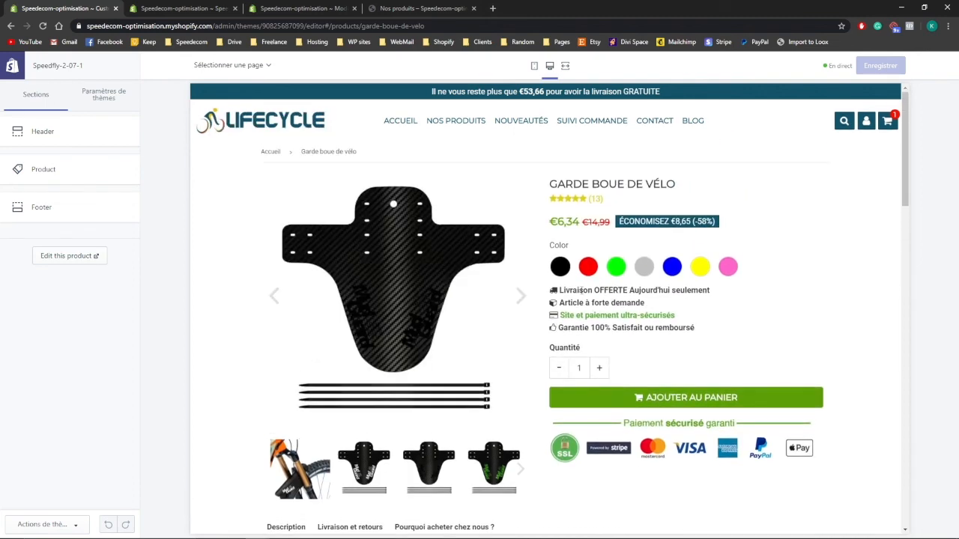